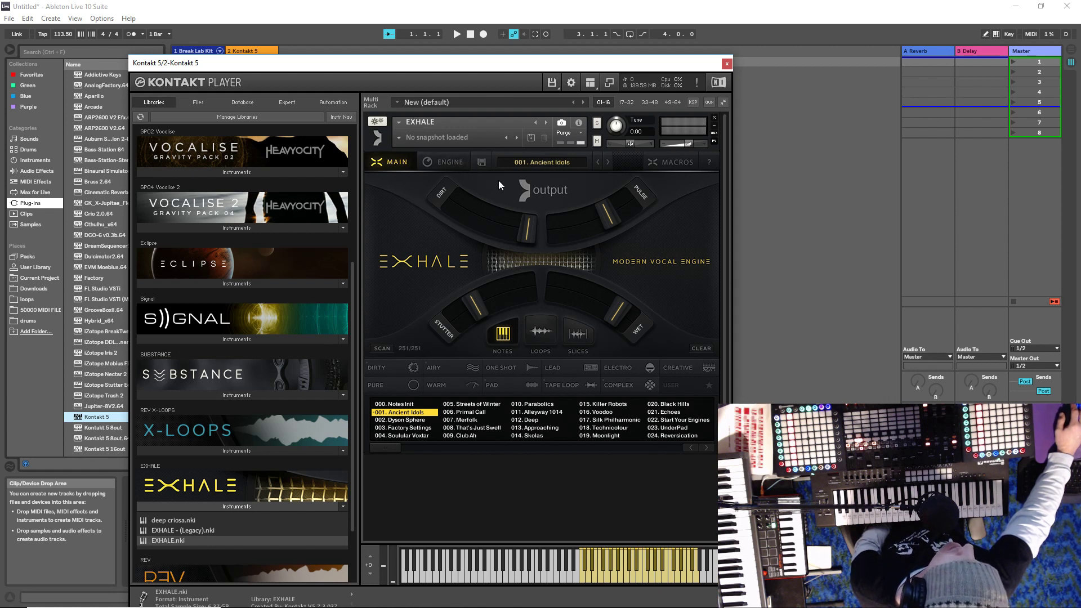
Load the 000. Notes Init preset in EXHALE and accept losing the current changes.
{"action": "left_click", "coordinate": [404, 404]}
{"action": "left_click", "coordinate": [404, 404]}
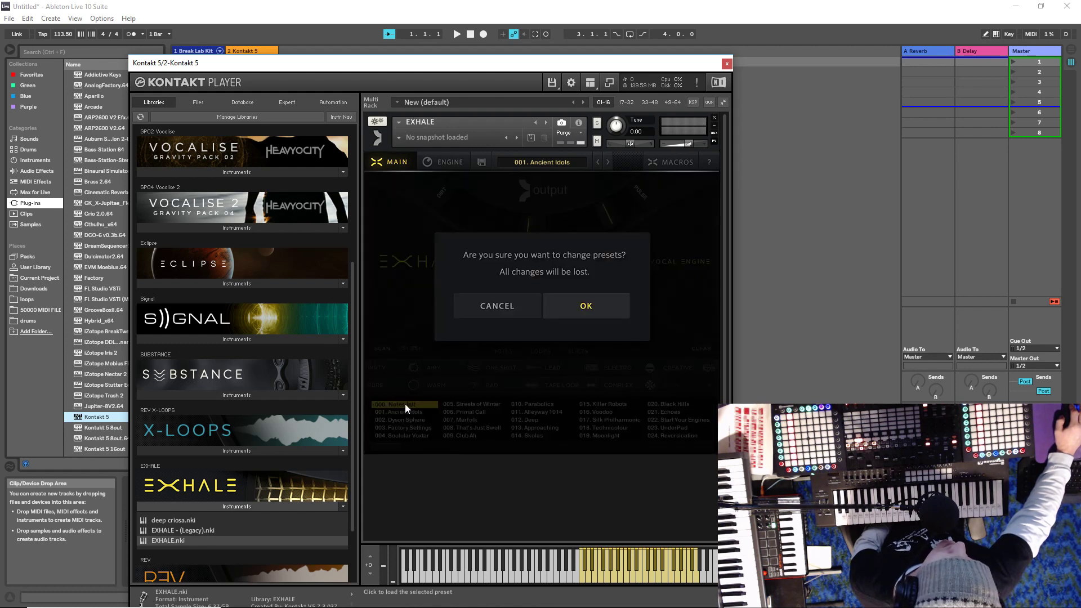
{"action": "left_click", "coordinate": [597, 308]}
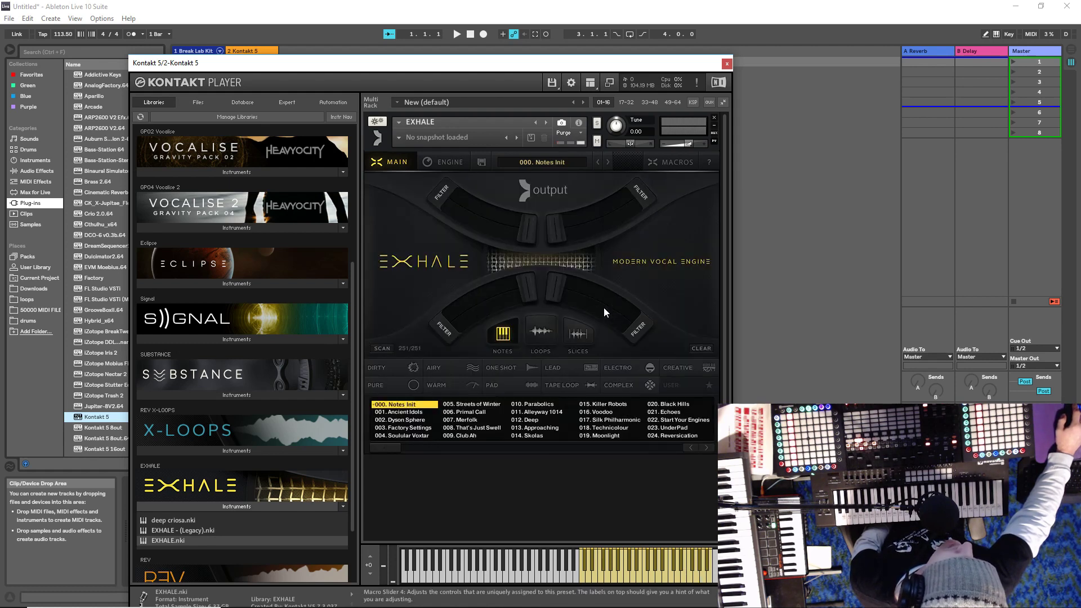
Switch off the Rhythm modulator and the whole FX Engine in EXHALE's engine view.
{"action": "left_click", "coordinate": [441, 165]}
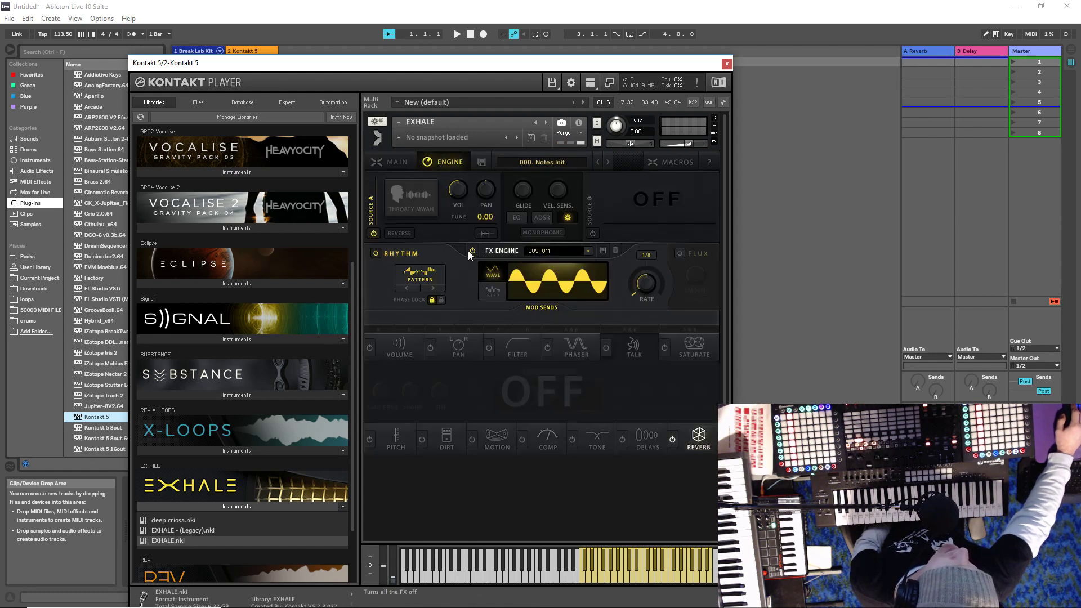
{"action": "left_click", "coordinate": [375, 253]}
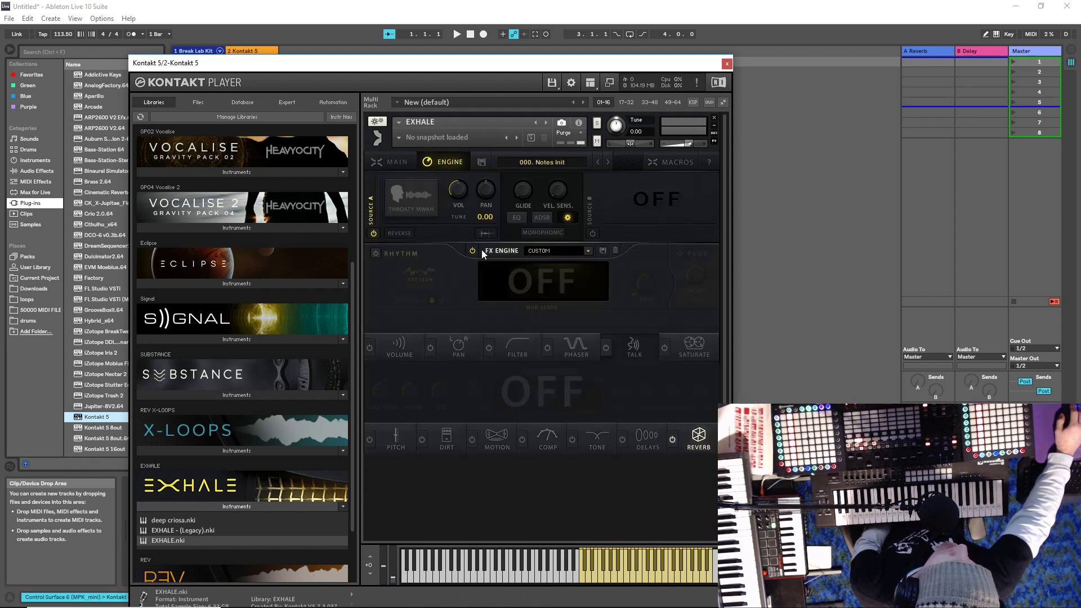
{"action": "left_click", "coordinate": [473, 250]}
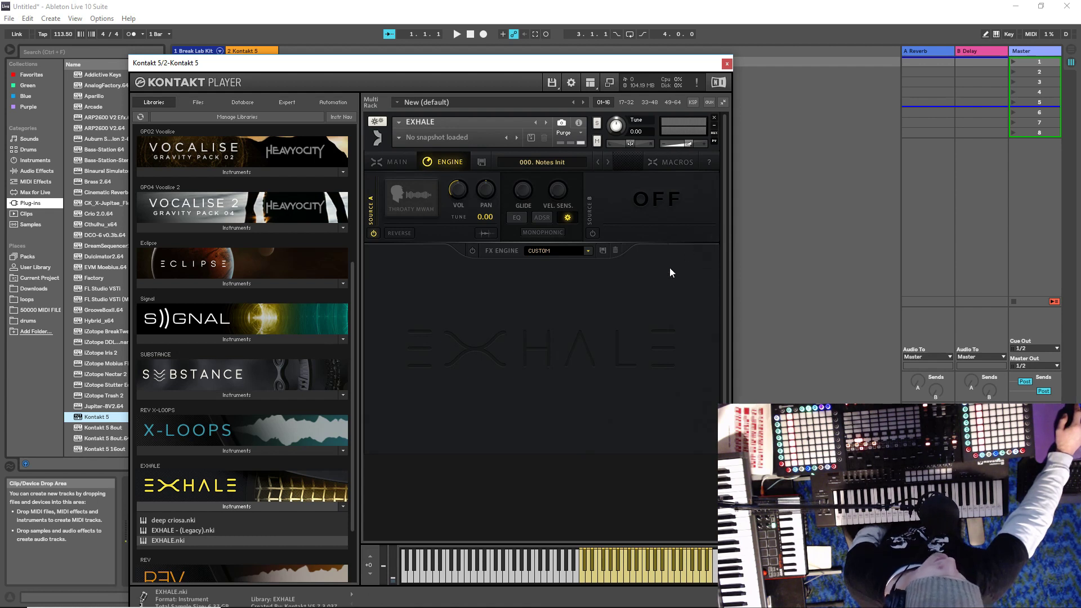
{"action": "scroll", "coordinate": [353, 369], "scroll_direction": "down", "scroll_amount": 3}
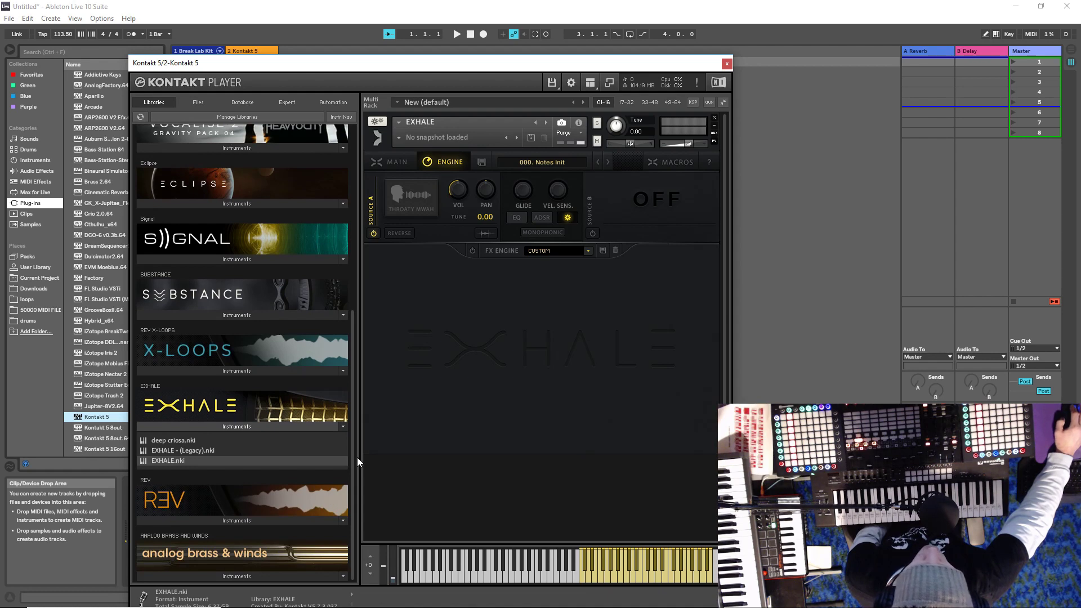
{"action": "left_click_drag", "start_coordinate": [353, 465], "coordinate": [353, 282]}
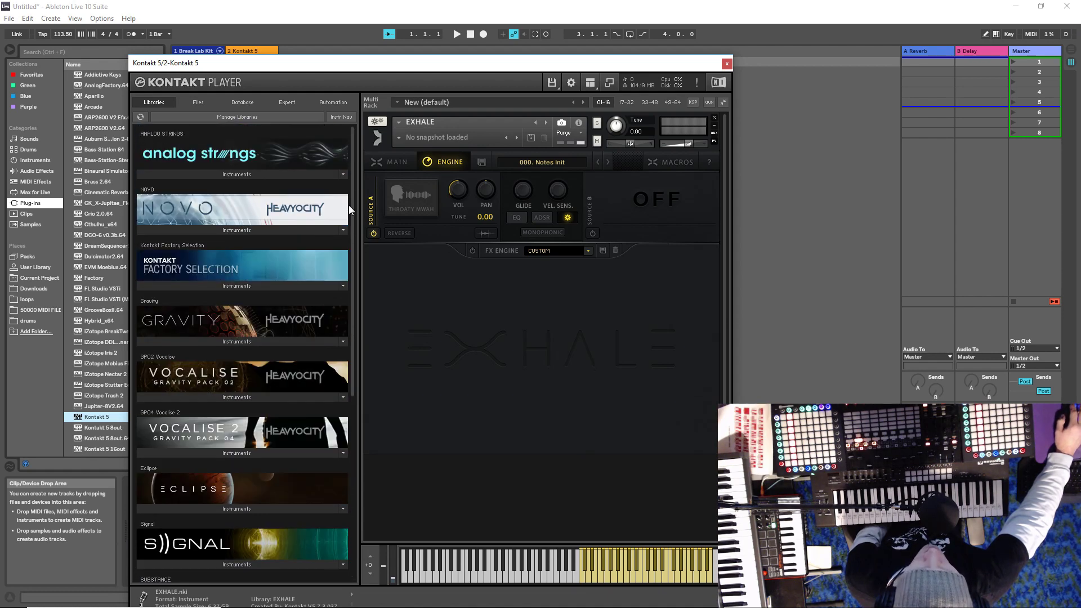
{"action": "left_click_drag", "start_coordinate": [353, 224], "coordinate": [360, 471]}
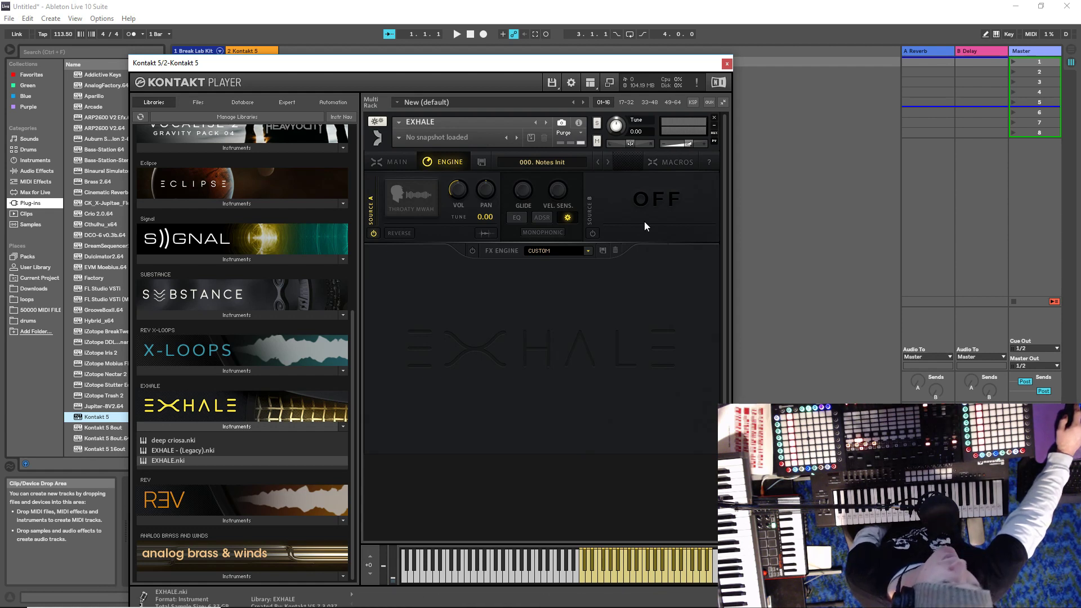
Turn on Source B to show its controls, and switch it back off.
{"action": "left_click", "coordinate": [592, 233]}
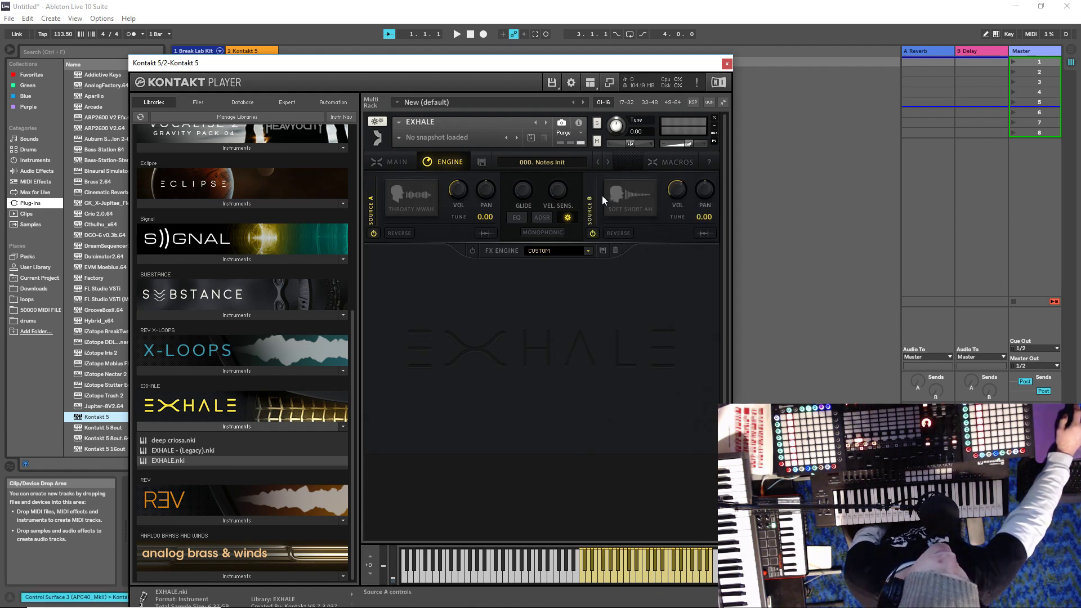
{"action": "left_click", "coordinate": [593, 233]}
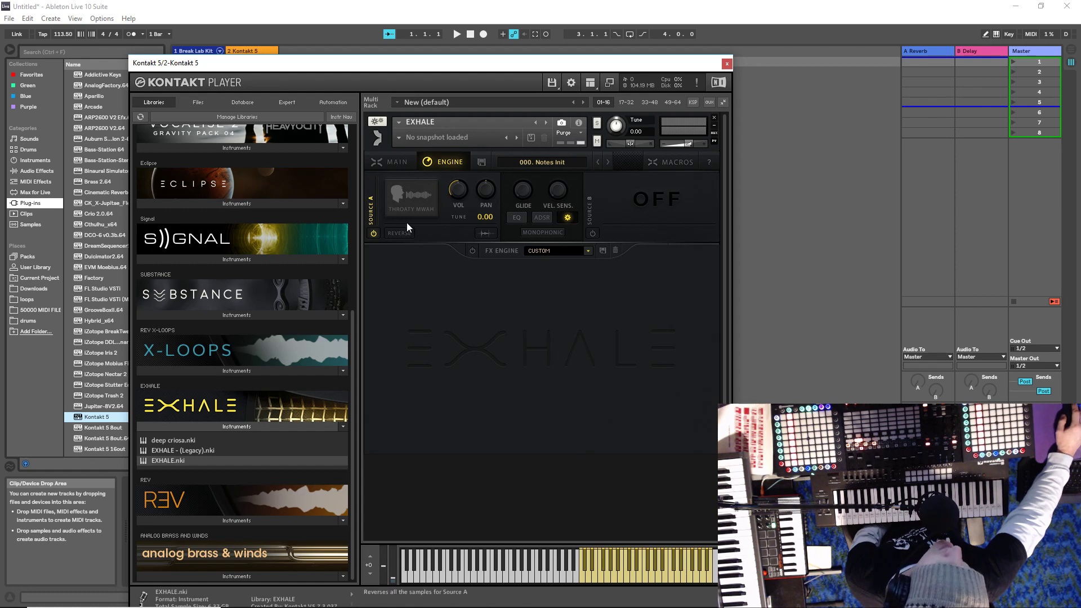
Look through Source A's one-shot sources and its waveform view, leaving Throaty Mwah loaded.
{"action": "left_click", "coordinate": [411, 207]}
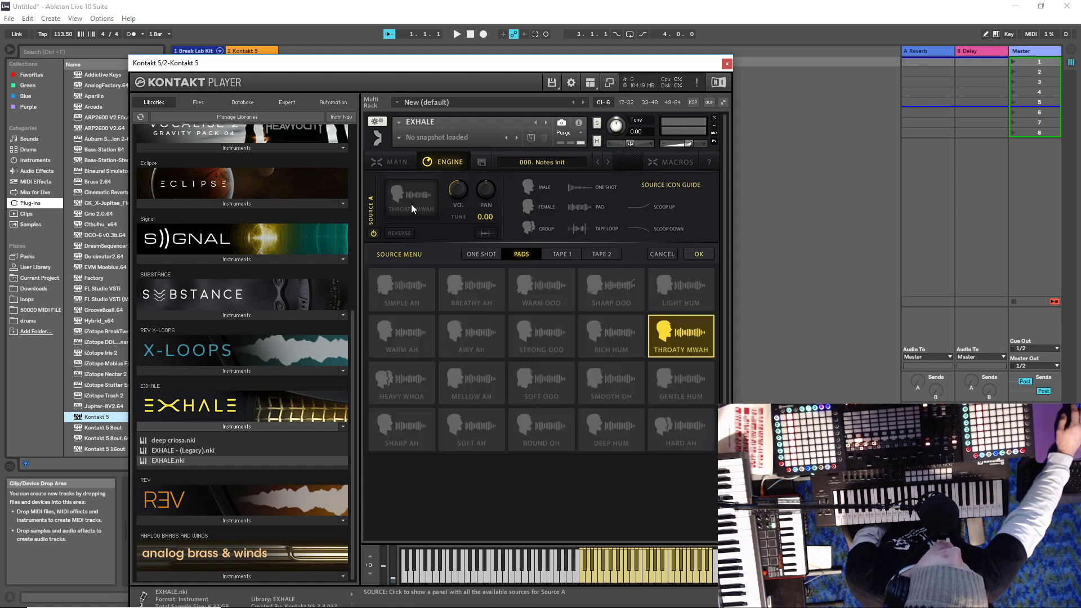
{"action": "left_click", "coordinate": [489, 254]}
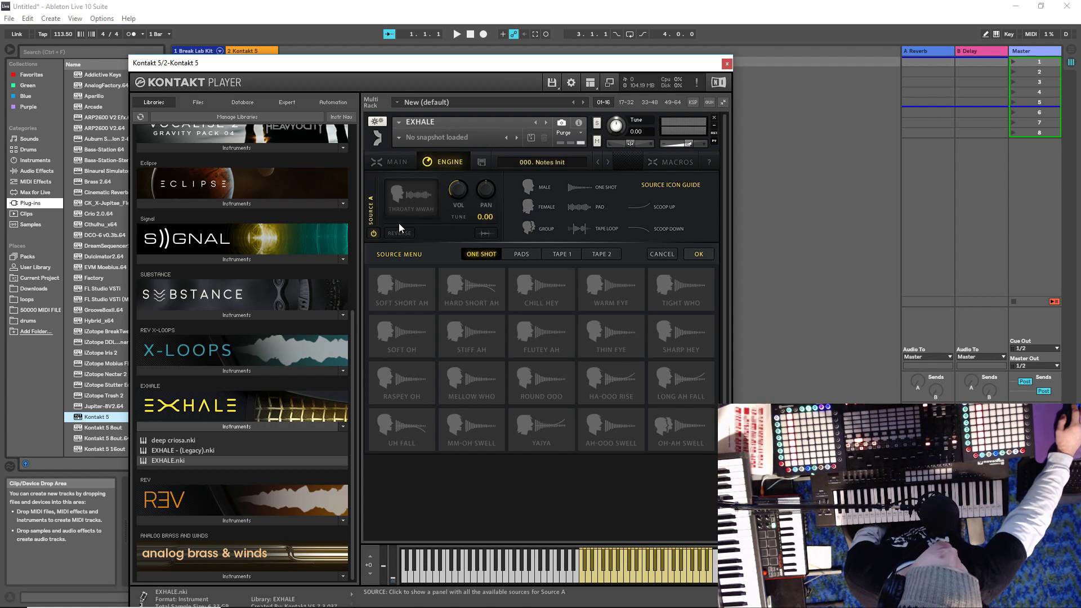
{"action": "left_click", "coordinate": [415, 208]}
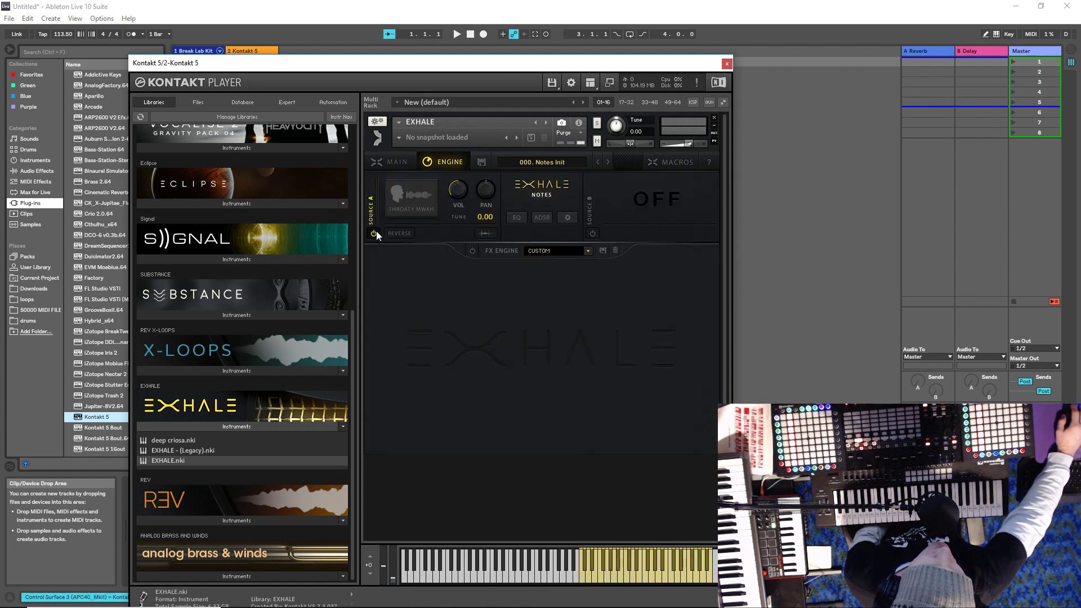
{"action": "left_click", "coordinate": [484, 232]}
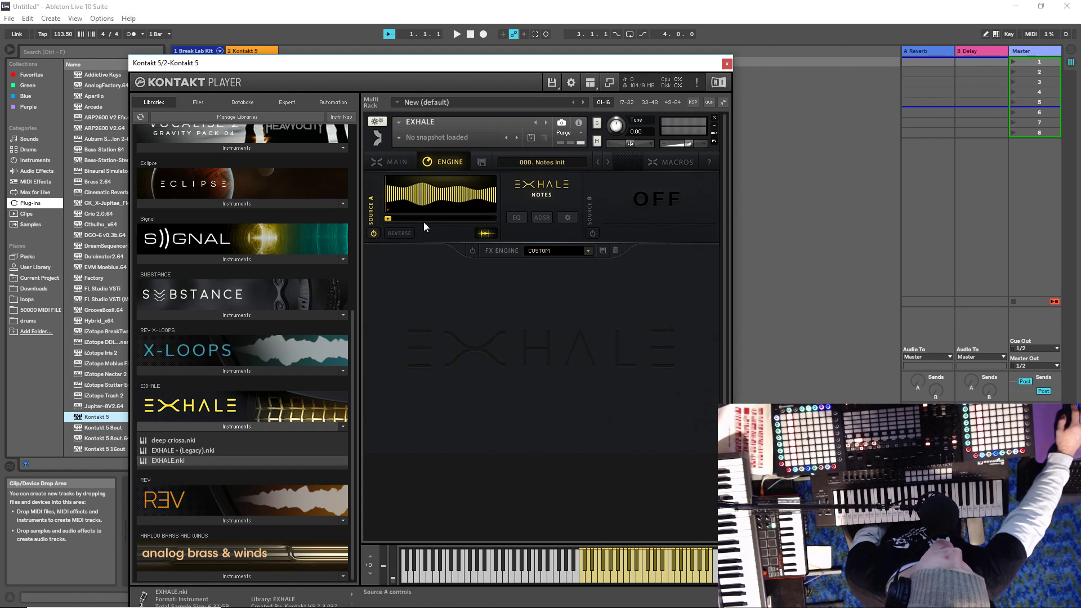
{"action": "left_click", "coordinate": [488, 233]}
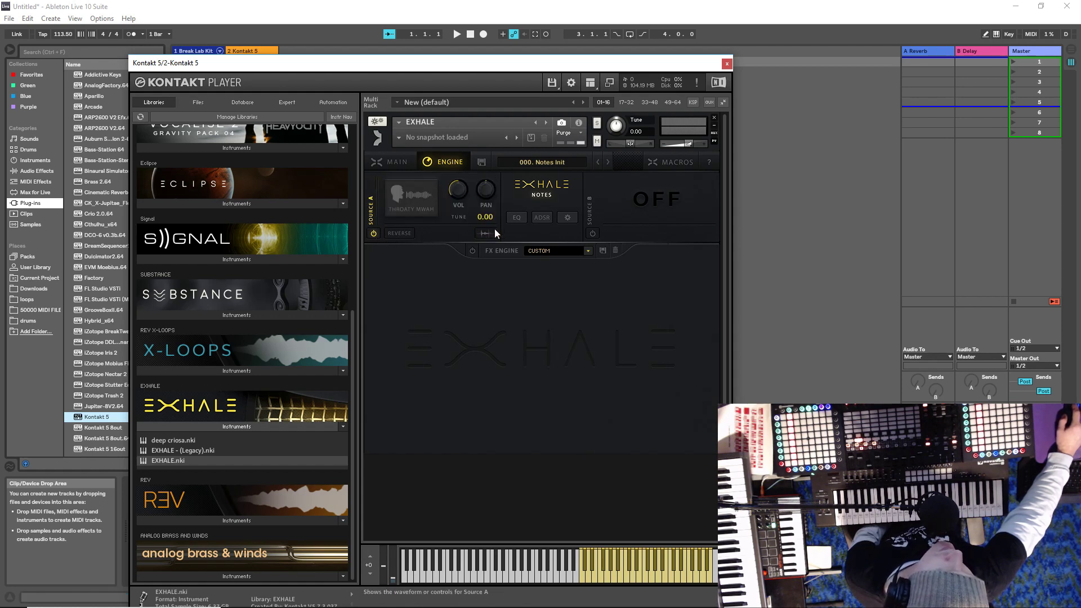
Audition the one-shot sources Soft Short Ah, Hard Short Ah, Chill Hey, Warm Eye and Tight Who on Source A.
{"action": "left_click", "coordinate": [417, 203]}
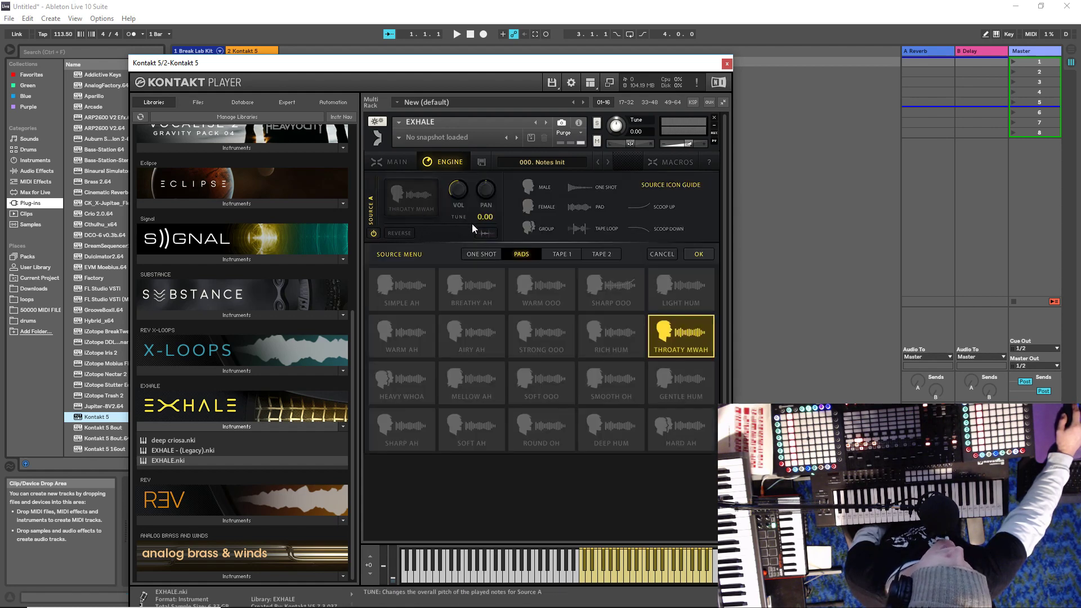
{"action": "left_click", "coordinate": [486, 253]}
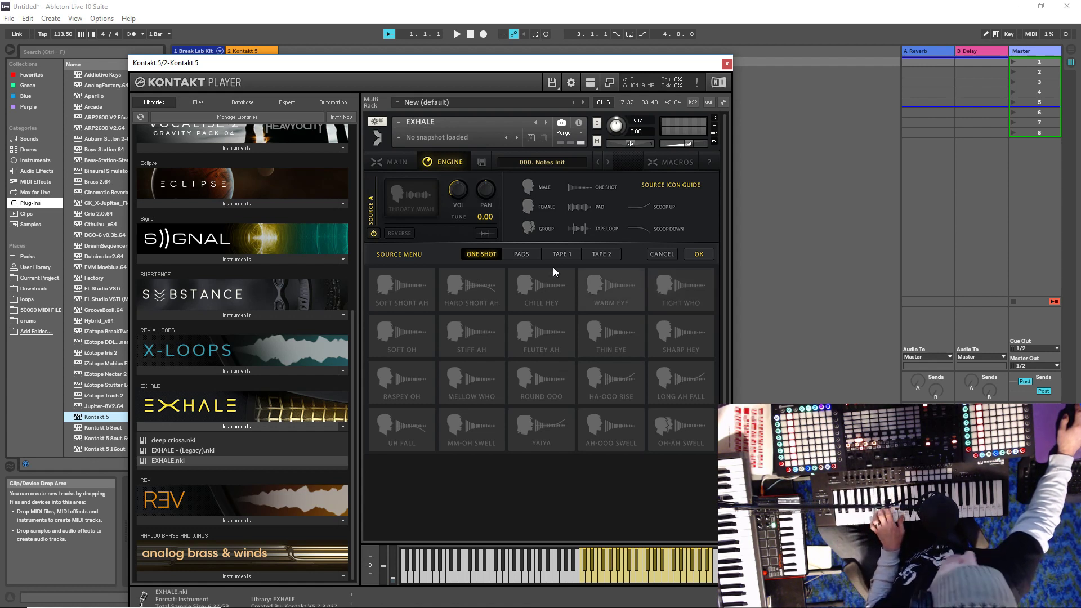
{"action": "left_click", "coordinate": [432, 284]}
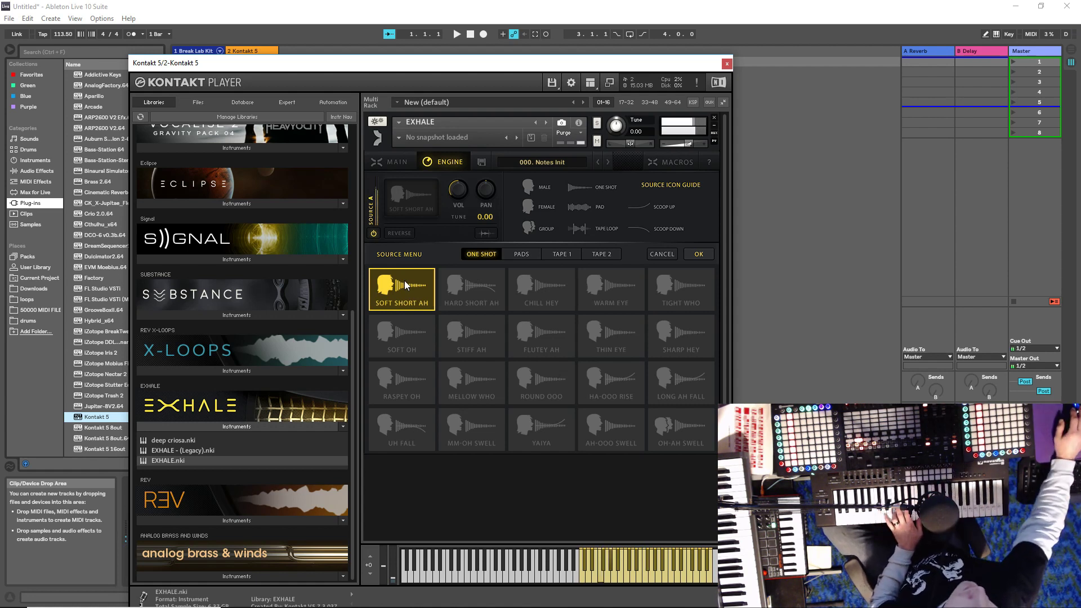
{"action": "left_click", "coordinate": [479, 293]}
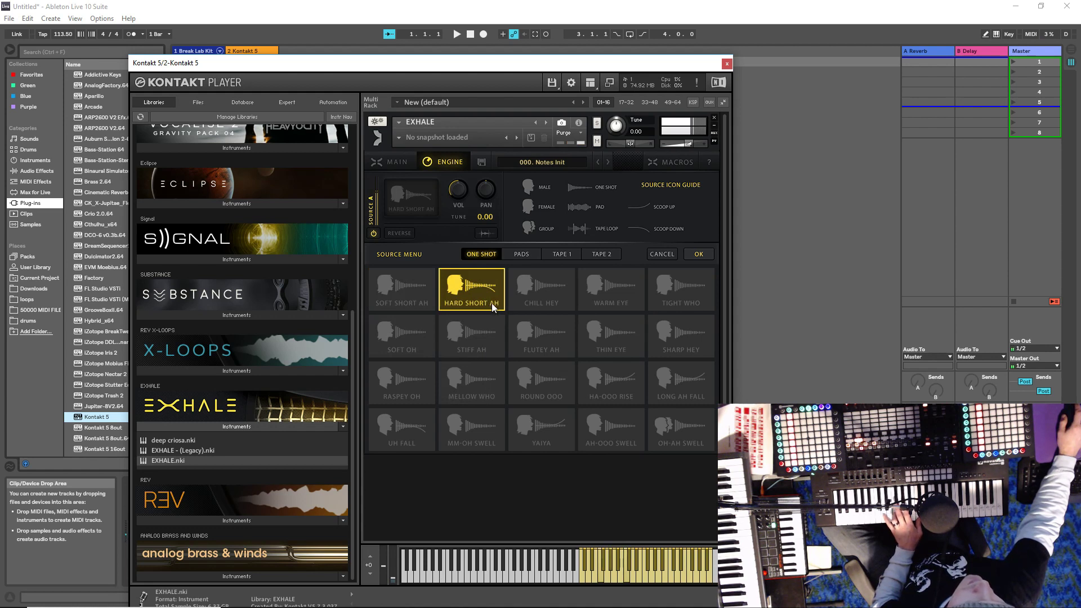
{"action": "left_click", "coordinate": [537, 299]}
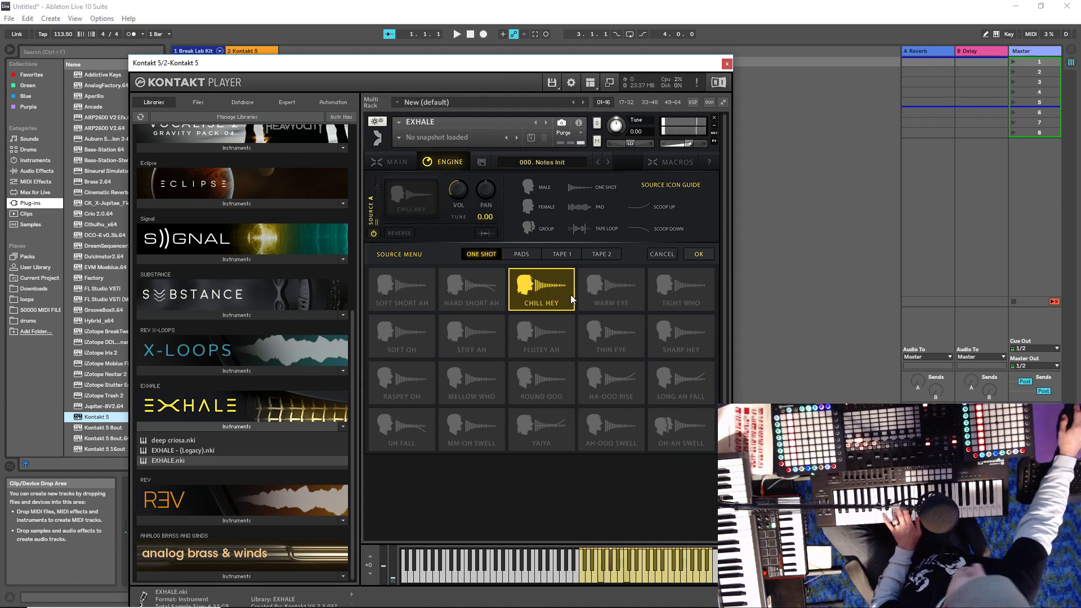
{"action": "left_click", "coordinate": [597, 292]}
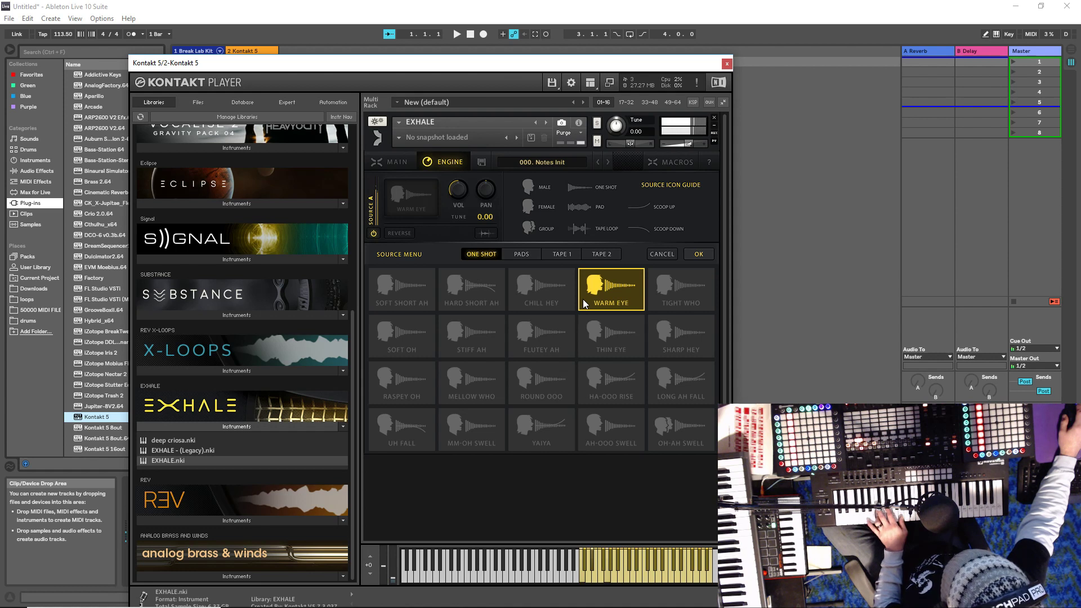
{"action": "left_click", "coordinate": [671, 291]}
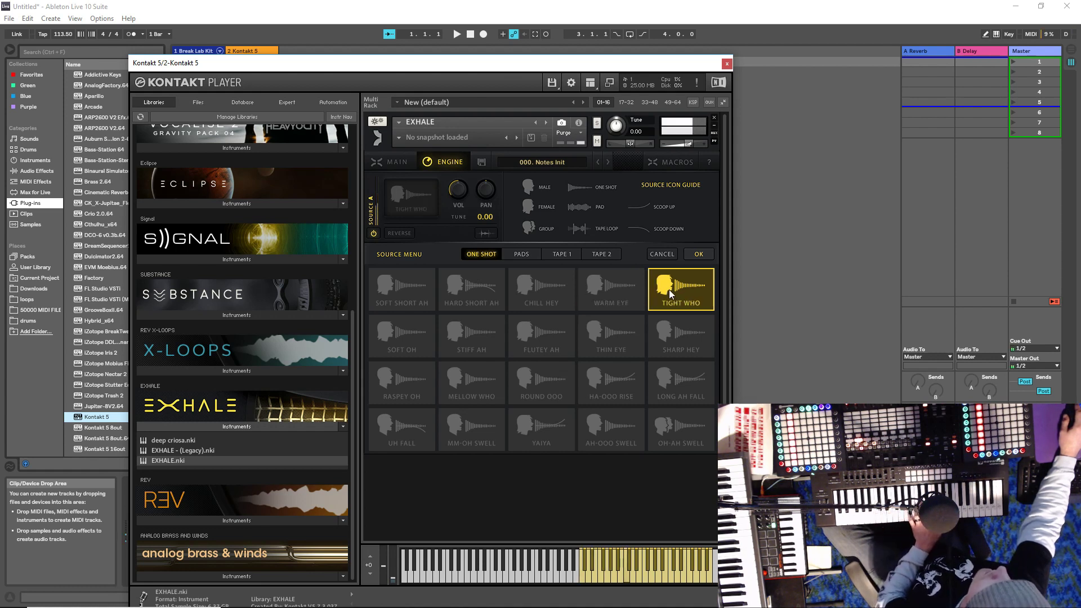
Audition the second row of one-shots on Source A: Sharp Hey, Thin Eye, Flutey Ah, Stiff Ah and Soft Oh.
{"action": "left_click", "coordinate": [673, 339]}
{"action": "left_click", "coordinate": [623, 340]}
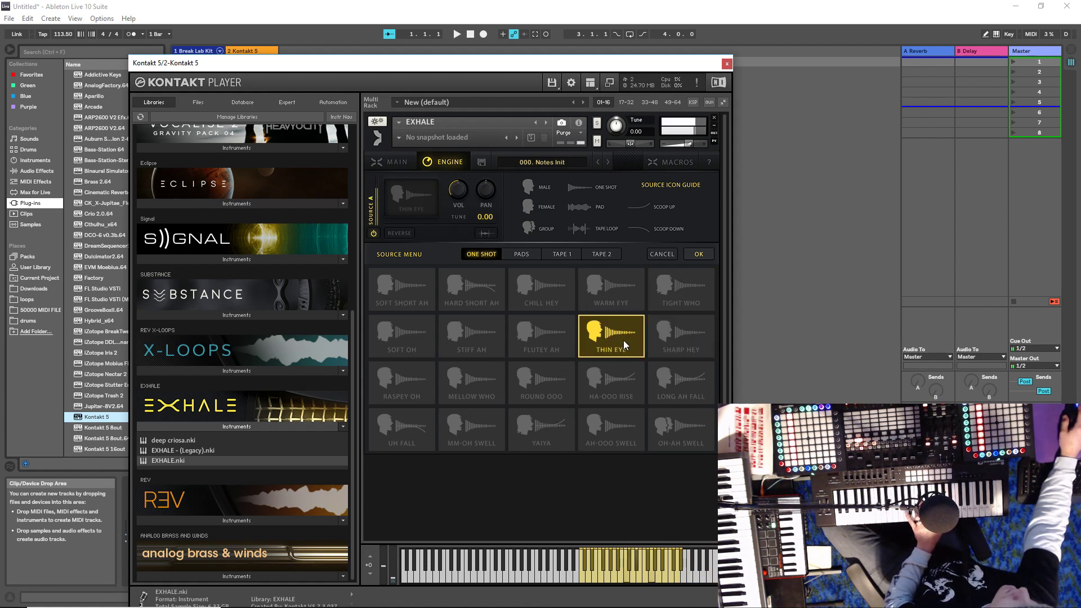
{"action": "left_click", "coordinate": [549, 339]}
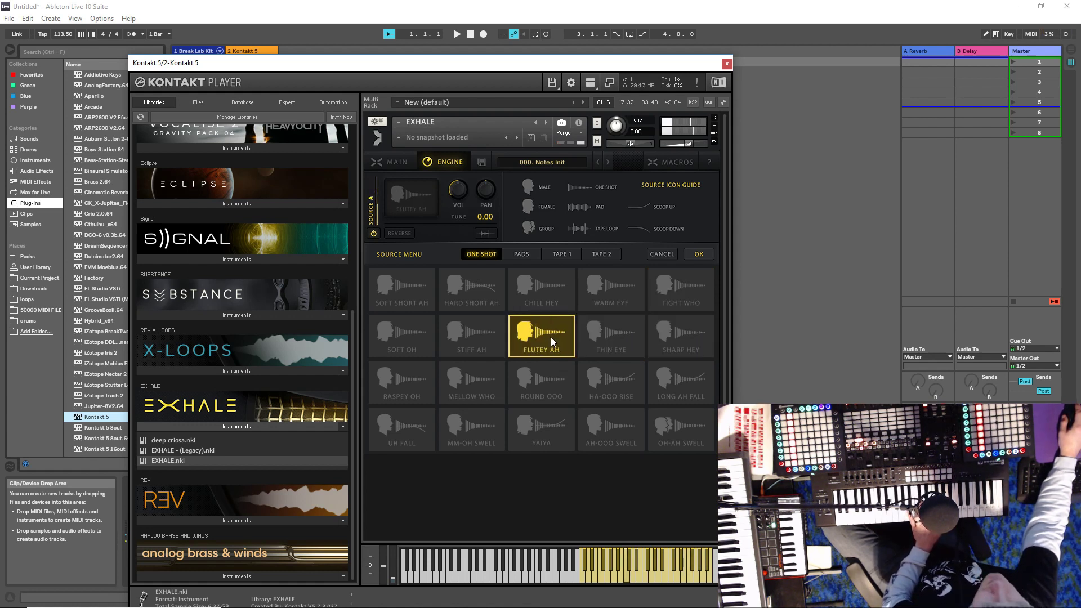
{"action": "left_click", "coordinate": [472, 342]}
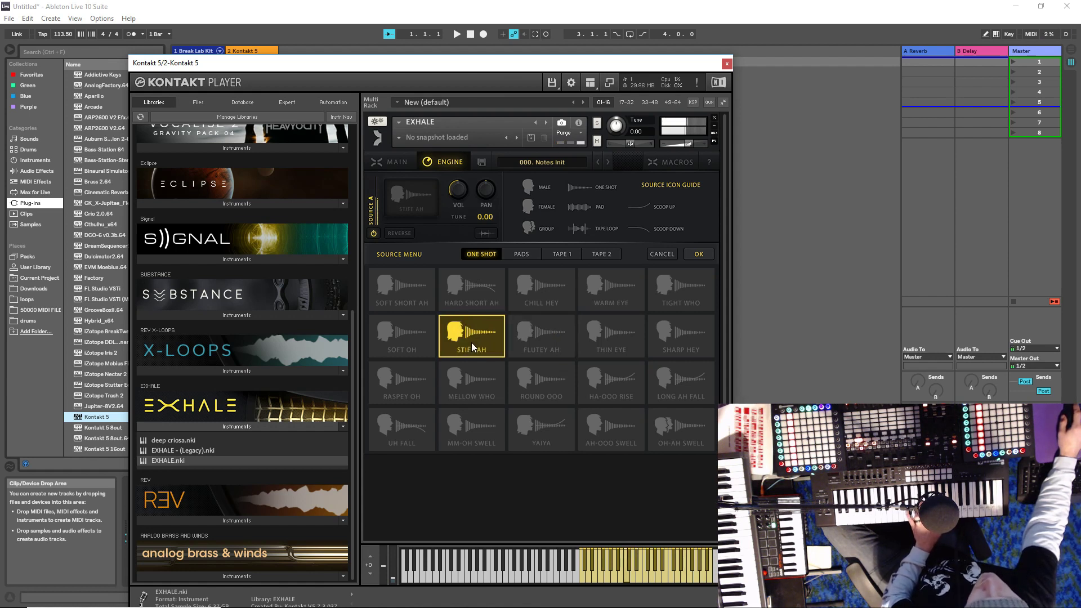
{"action": "left_click", "coordinate": [409, 339]}
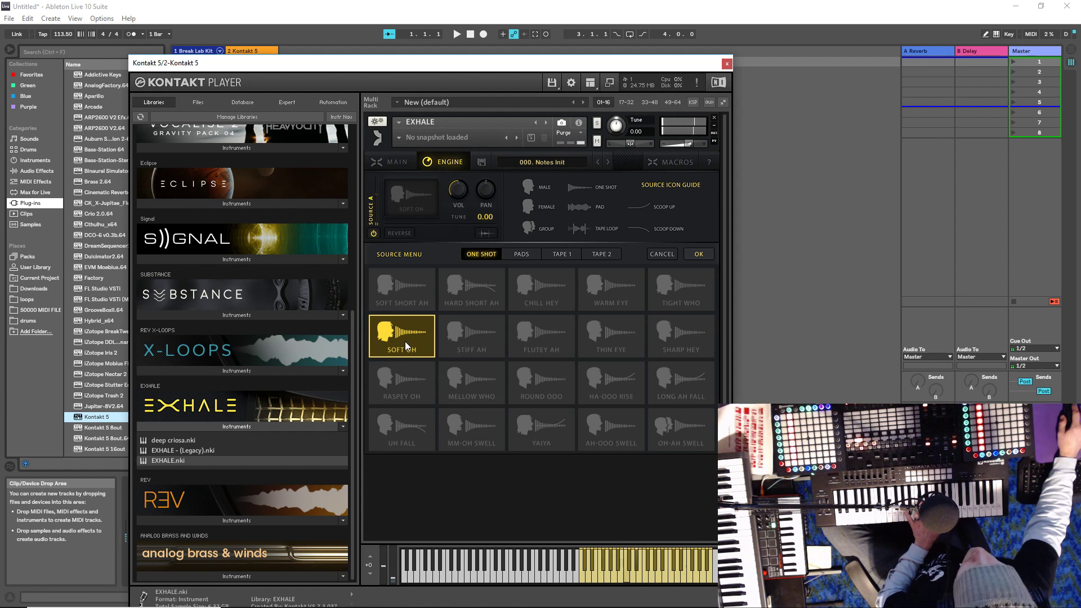
Audition the one-shots Raspey Oh, Mellow Who, Round Ooo and Ha-Ooo Rise on Source A.
{"action": "left_click", "coordinate": [407, 383]}
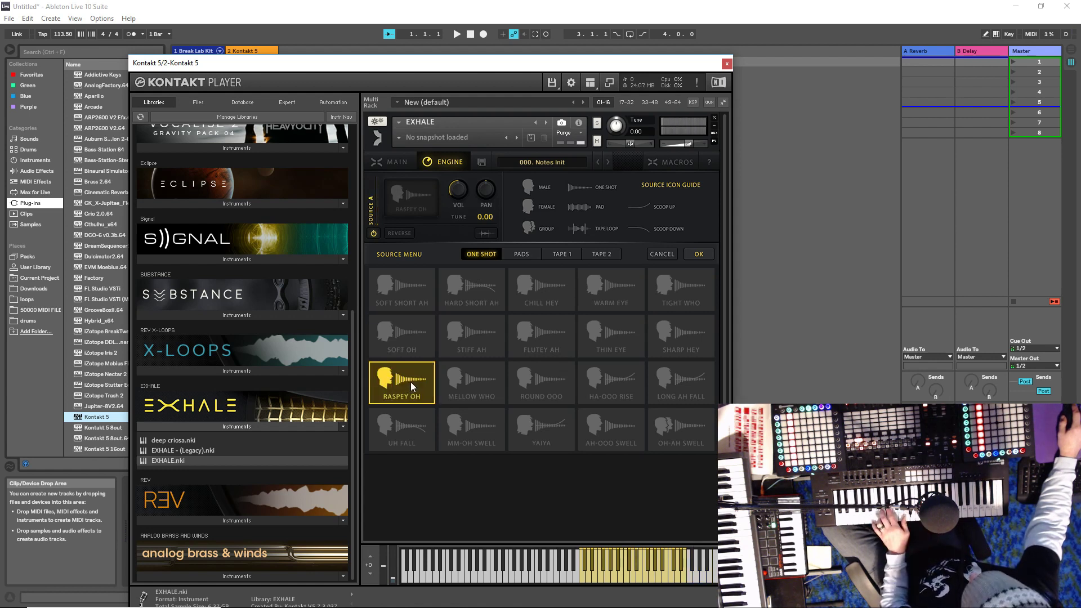
{"action": "left_click", "coordinate": [468, 381]}
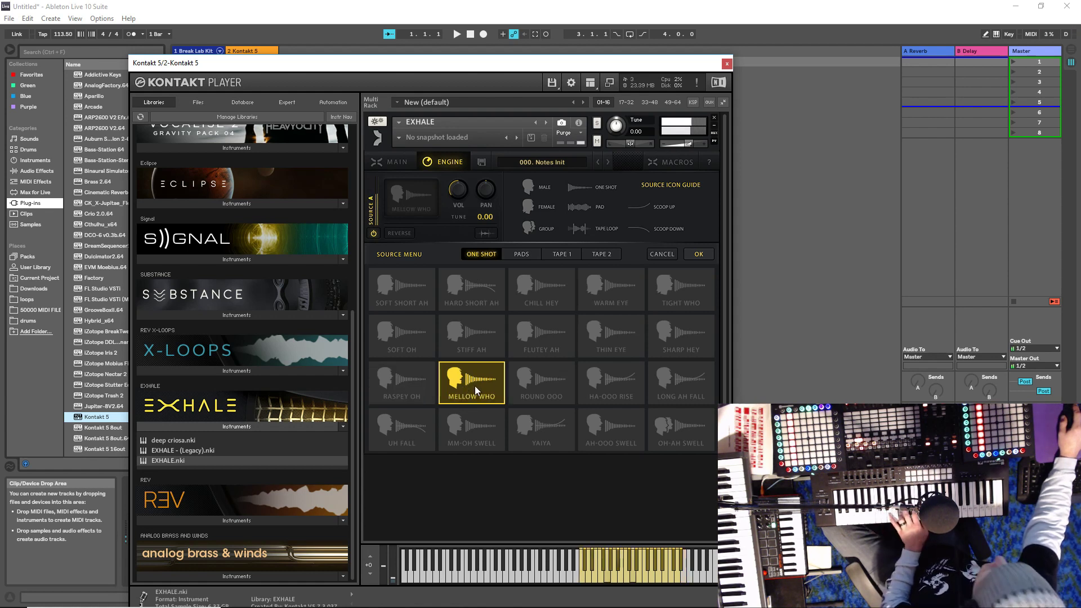
{"action": "left_click", "coordinate": [542, 382]}
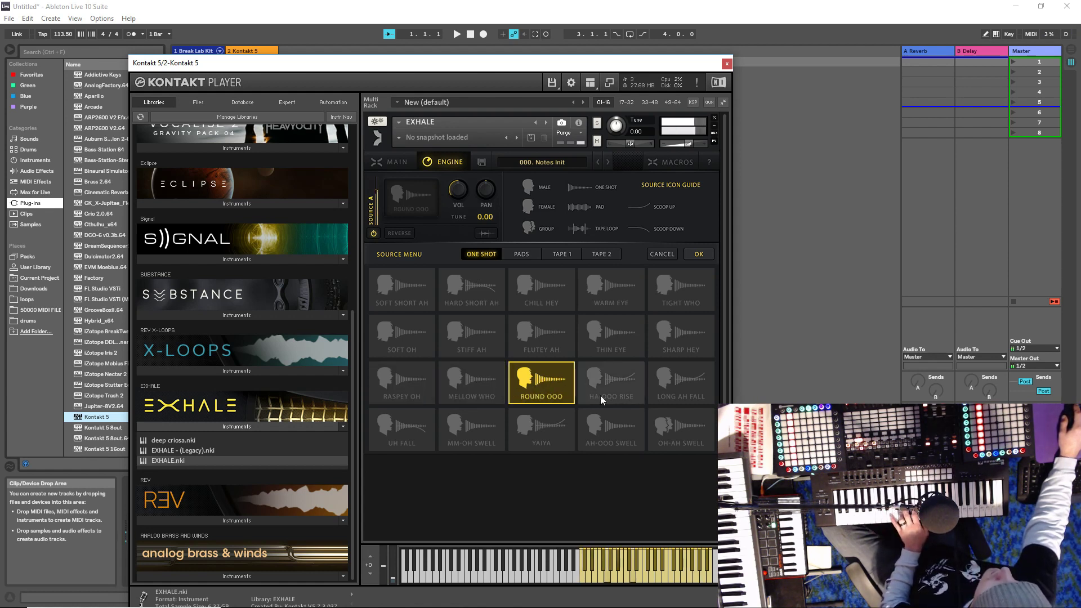
{"action": "left_click", "coordinate": [624, 396]}
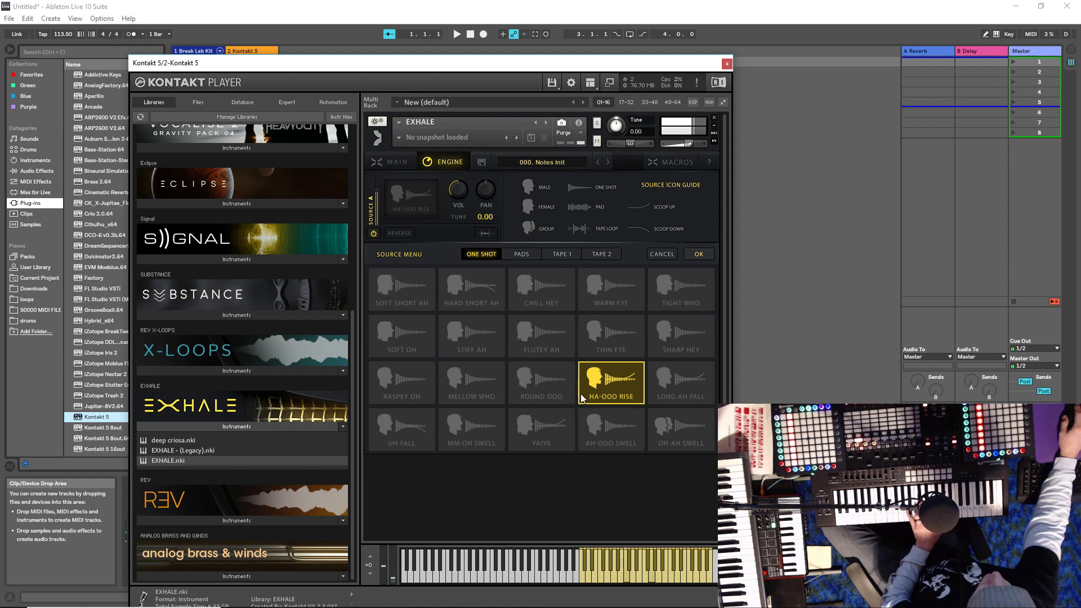
Replay Round Ooo, Mellow Who and Raspey Oh on Source A, and try Uh Fall and Mm-Oh Swell.
{"action": "left_click", "coordinate": [549, 390]}
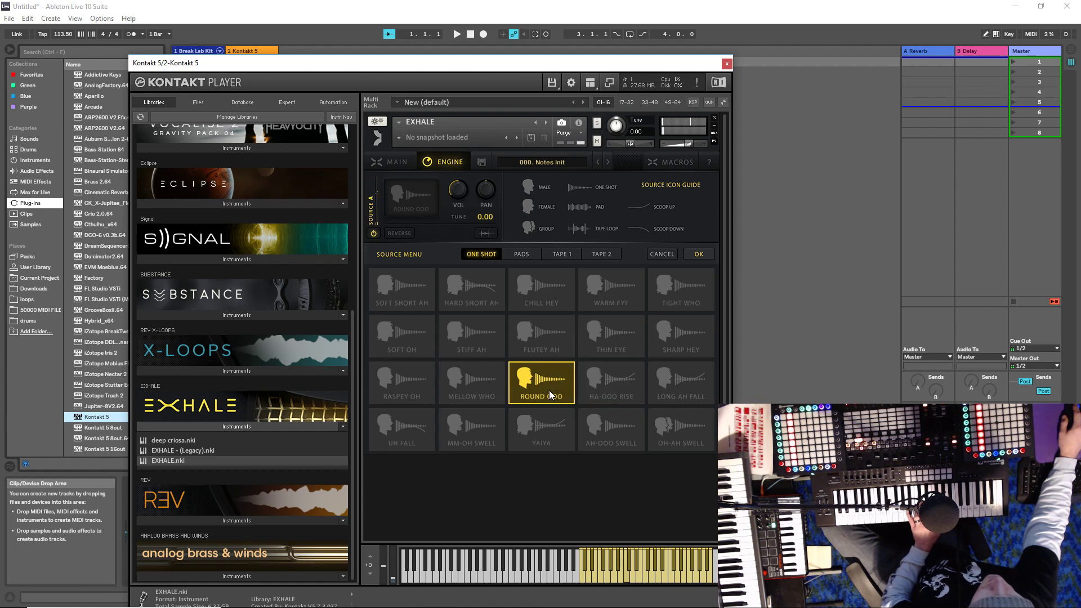
{"action": "left_click", "coordinate": [474, 385]}
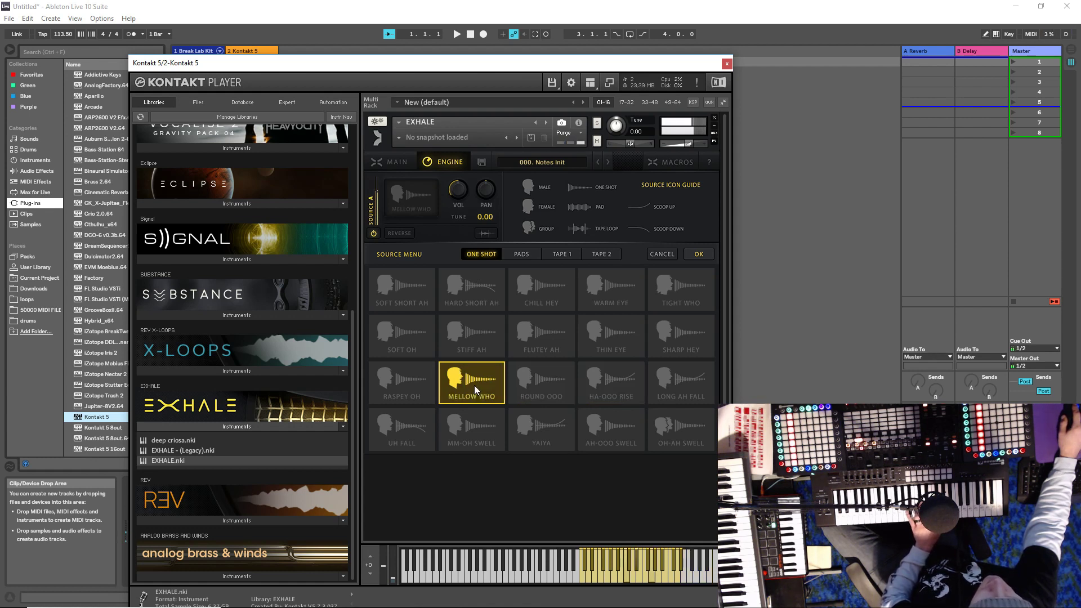
{"action": "left_click", "coordinate": [411, 384]}
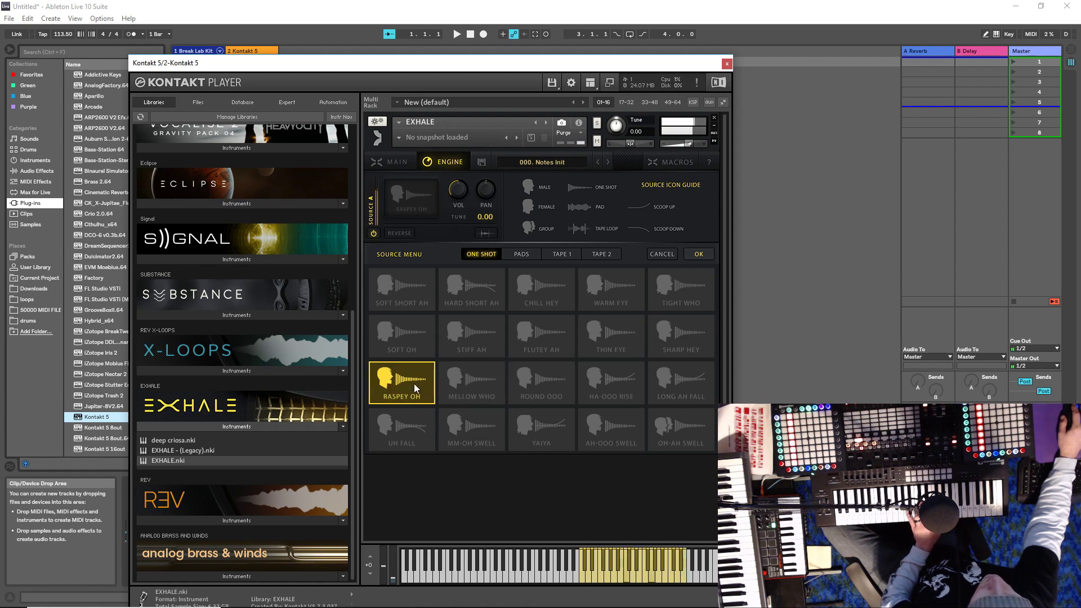
{"action": "left_click", "coordinate": [414, 431]}
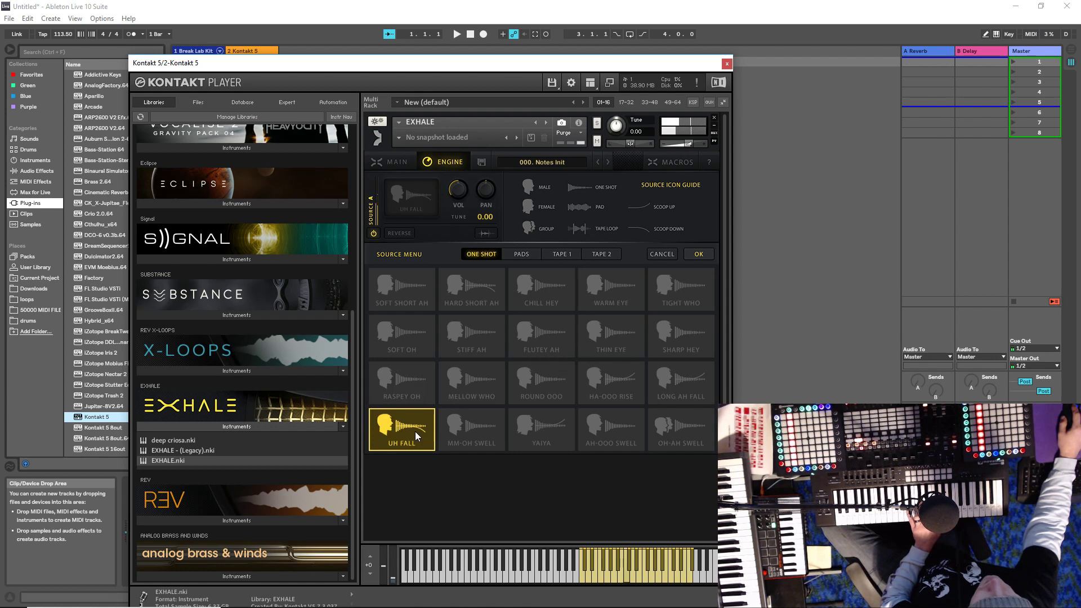
{"action": "left_click", "coordinate": [464, 436]}
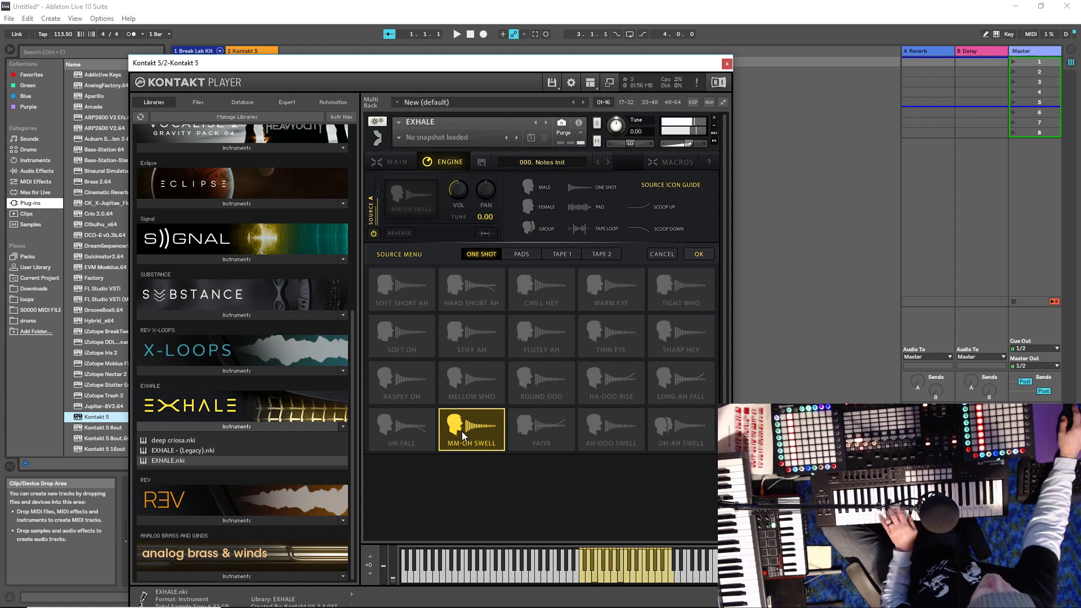
Audition the one-shots Yaiya, Ah-Ooo Swell and Oh-Ah Swell on Source A.
{"action": "left_click", "coordinate": [538, 439]}
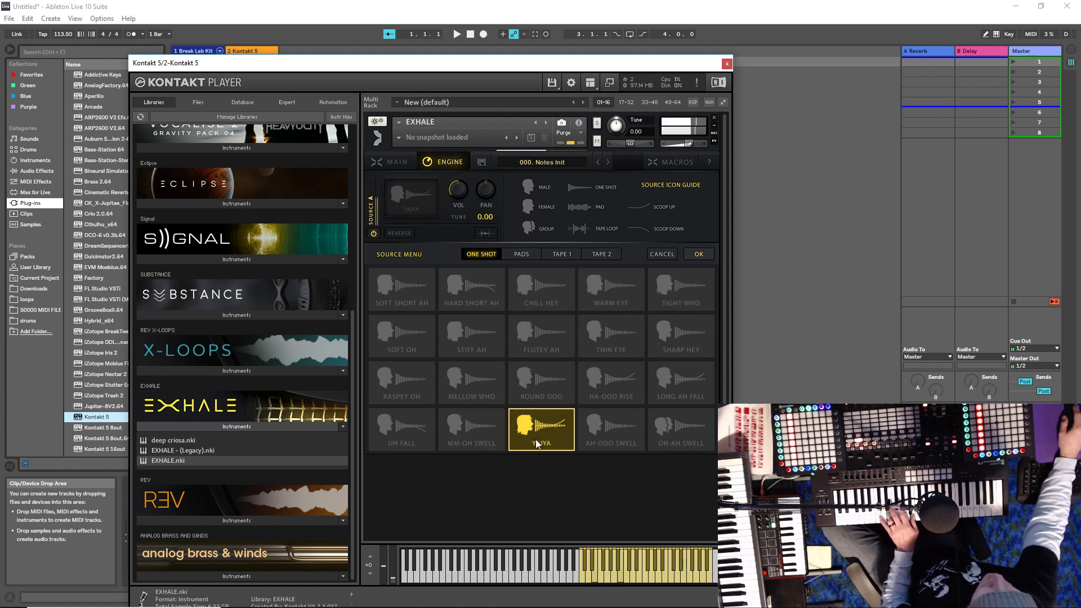
{"action": "left_click", "coordinate": [613, 430]}
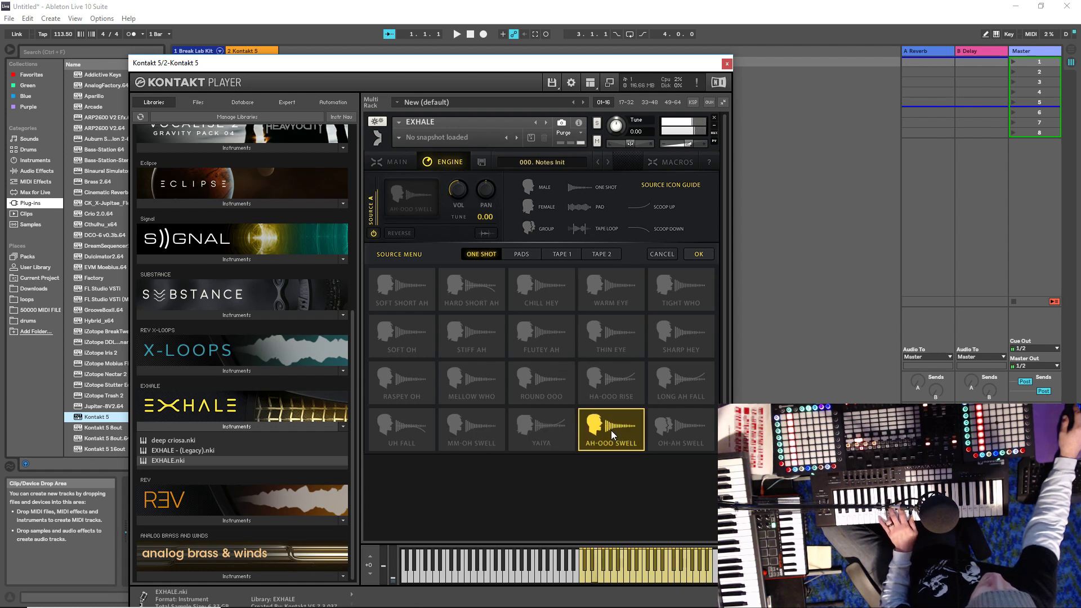
{"action": "left_click", "coordinate": [681, 434]}
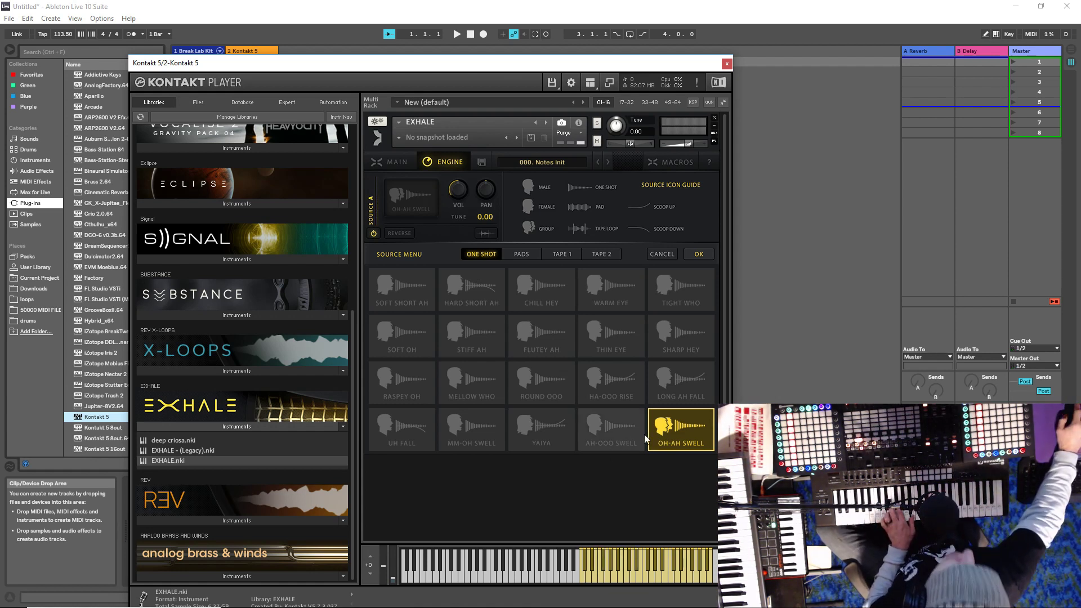
Audition the first row of pad sources on Source A: Simple Ah, Breathy Ah, Warm Ooo, Sharp Ooo and Light Hum.
{"action": "left_click", "coordinate": [522, 255]}
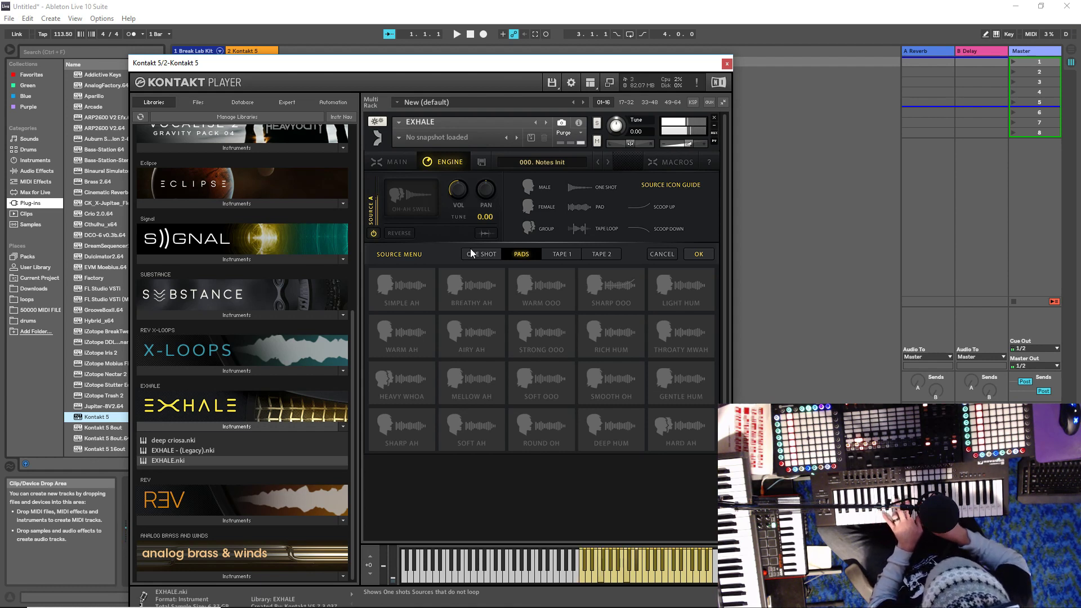
{"action": "left_click", "coordinate": [419, 291]}
{"action": "left_click", "coordinate": [468, 290]}
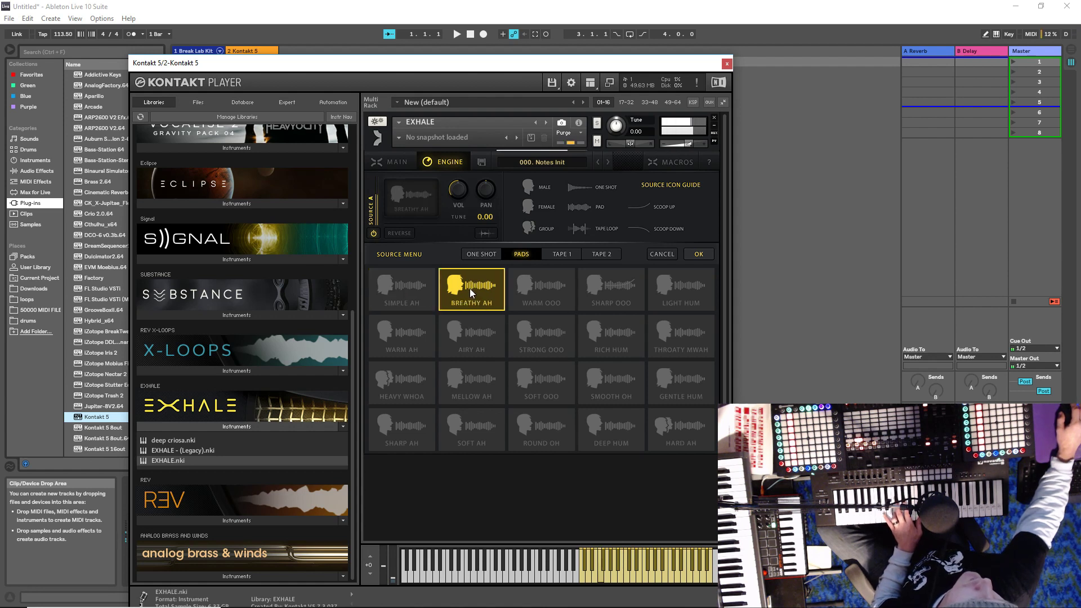
{"action": "left_click", "coordinate": [549, 291]}
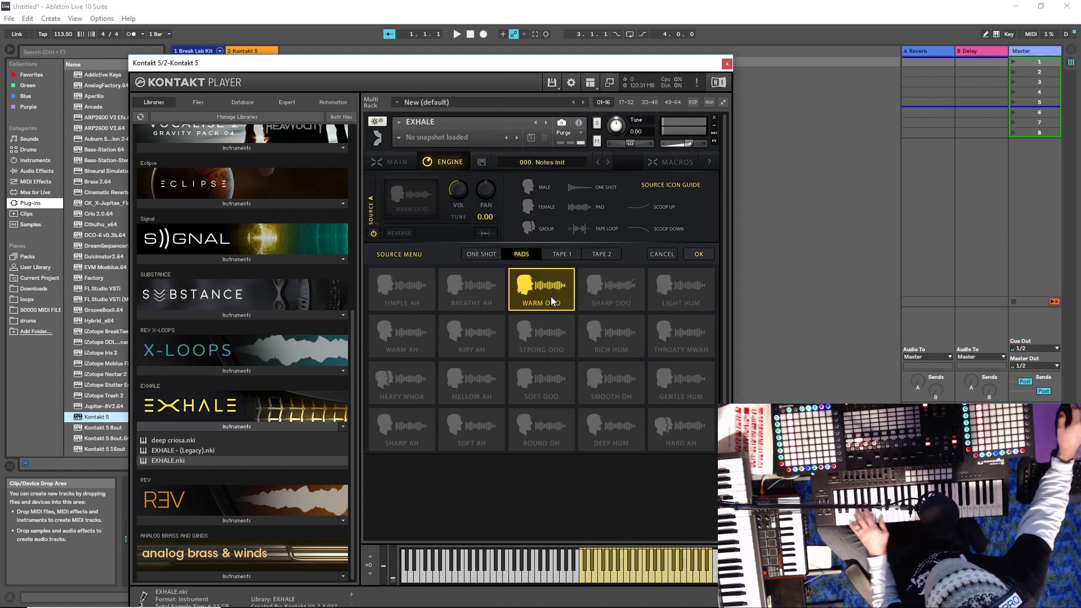
{"action": "left_click", "coordinate": [600, 293]}
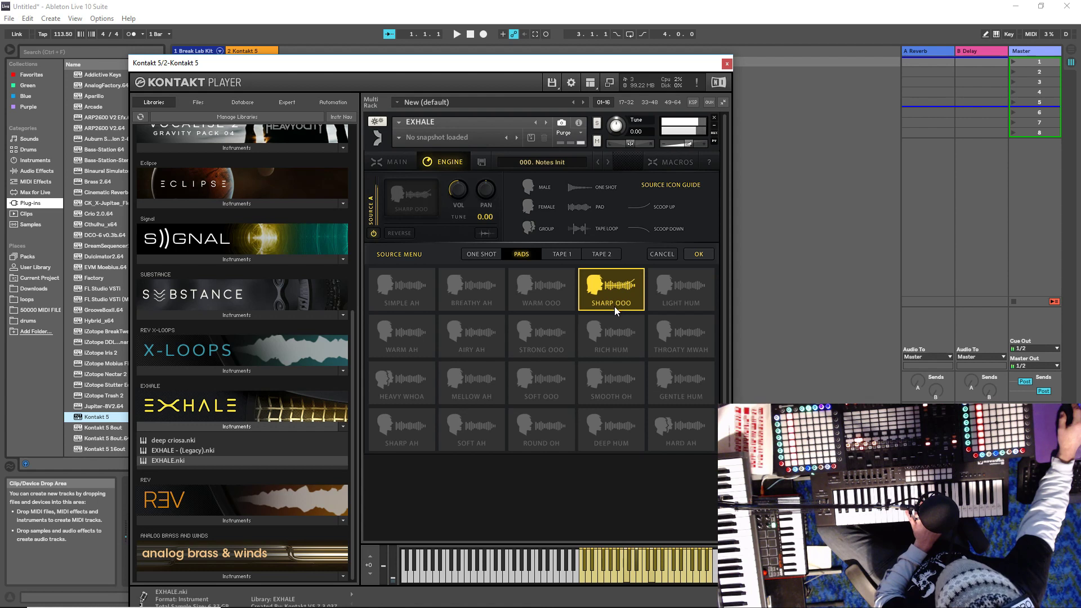
{"action": "left_click", "coordinate": [664, 295]}
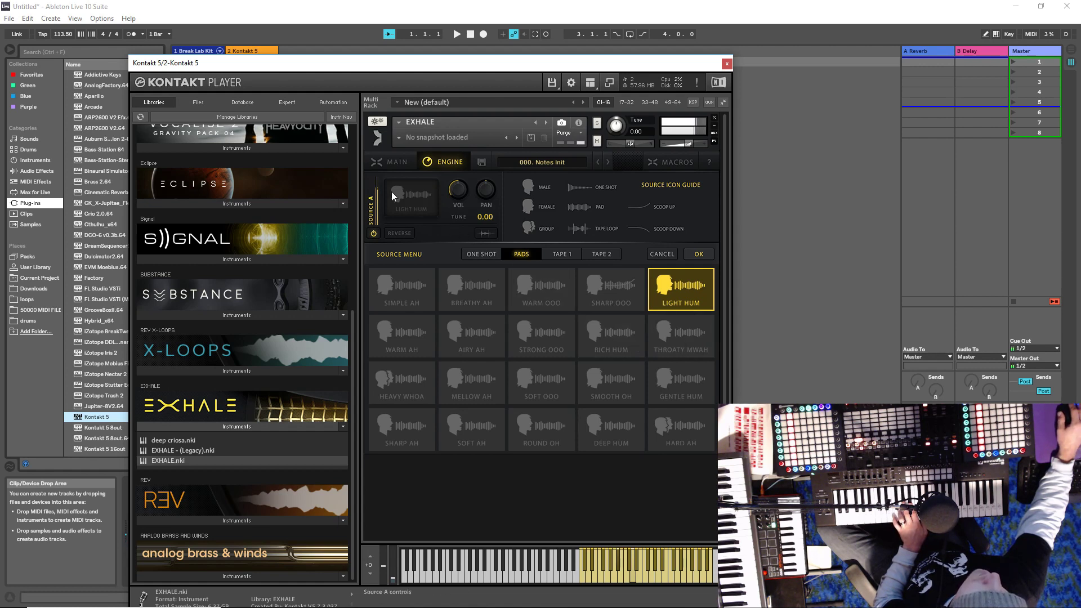
Reopen Source A's source menu and audition the pads Throaty Mwah, Rich Hum, Strong Ooo, Airy Ah and Warm Ah.
{"action": "left_click", "coordinate": [403, 161]}
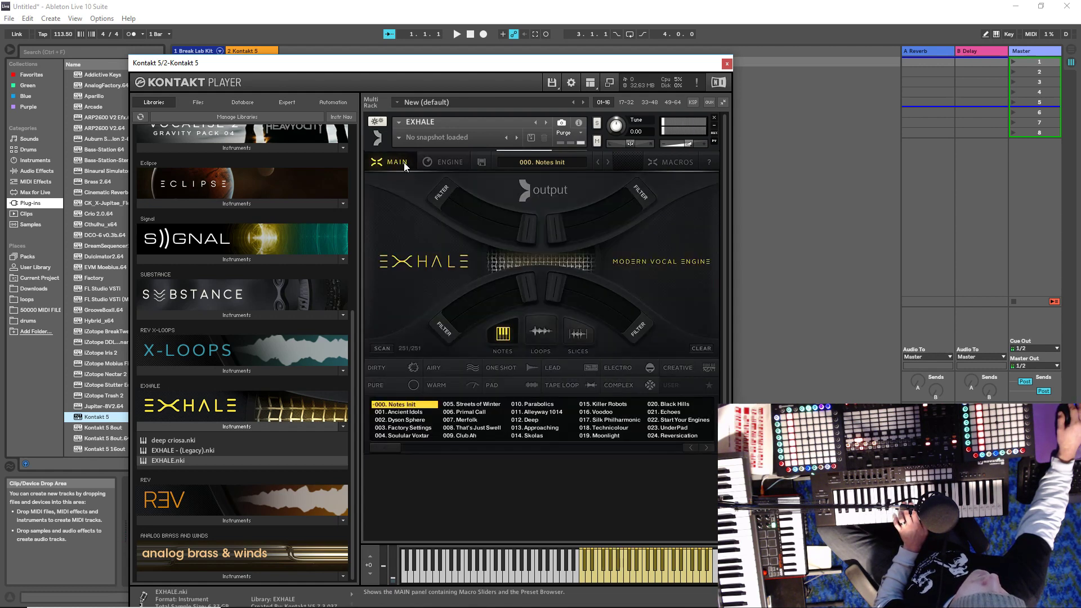
{"action": "left_click", "coordinate": [441, 161]}
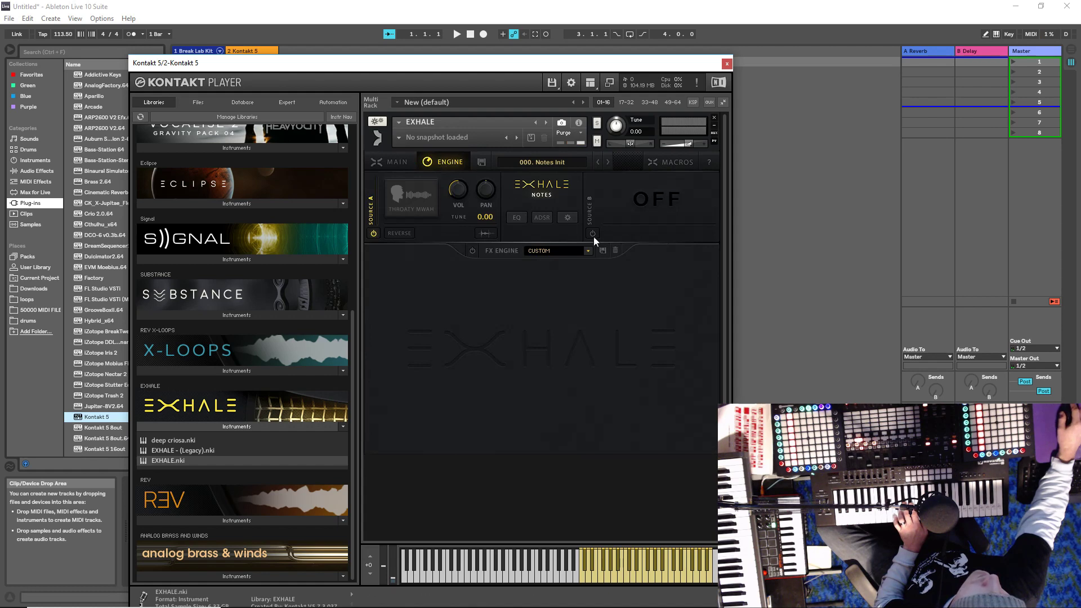
{"action": "left_click", "coordinate": [418, 203]}
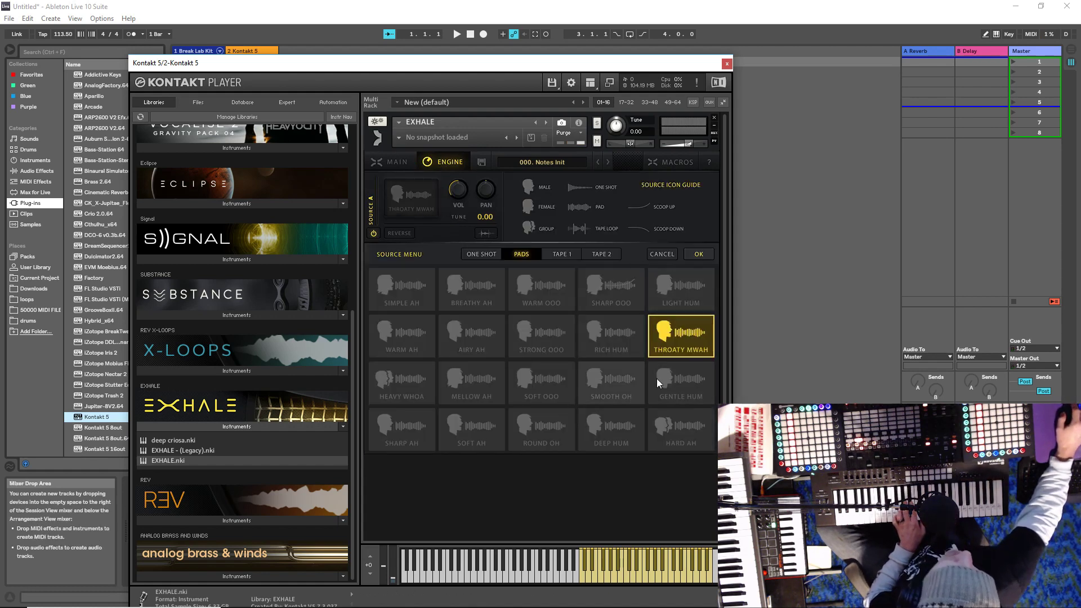
{"action": "left_click", "coordinate": [624, 348]}
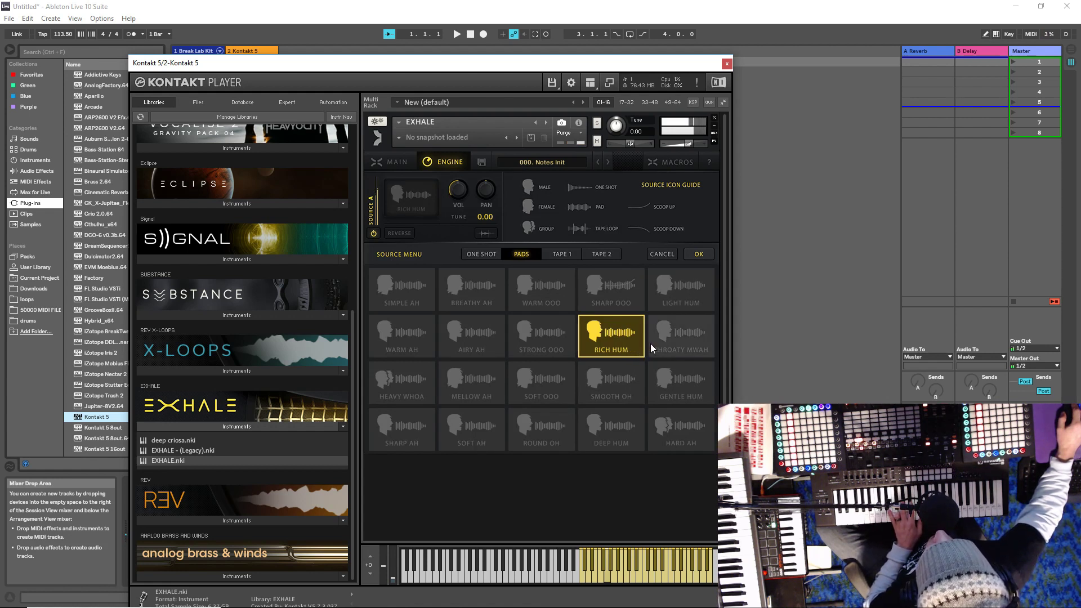
{"action": "left_click", "coordinate": [542, 337]}
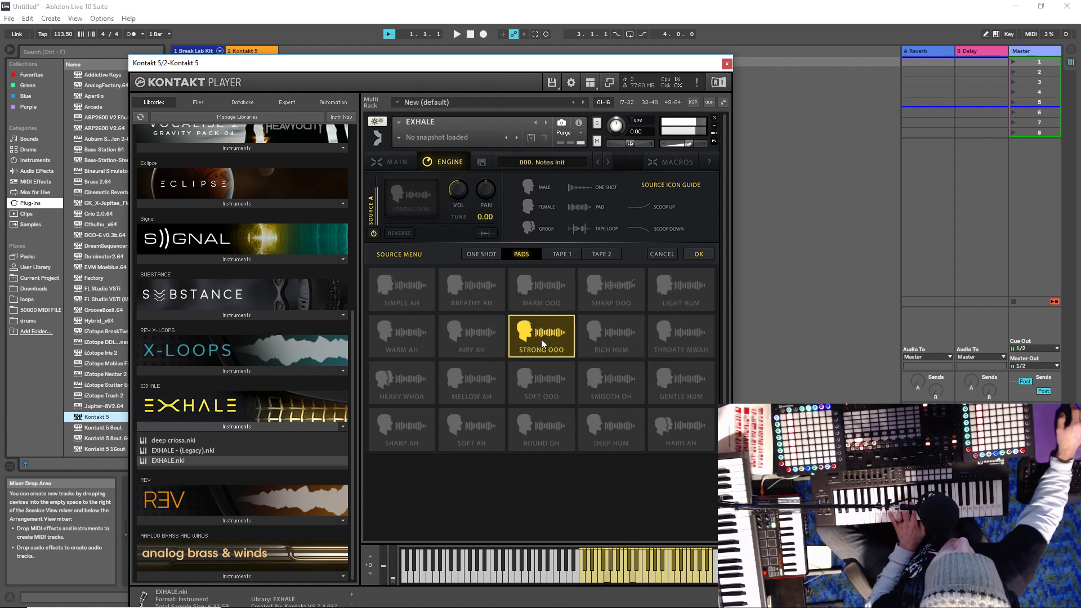
{"action": "left_click", "coordinate": [489, 346]}
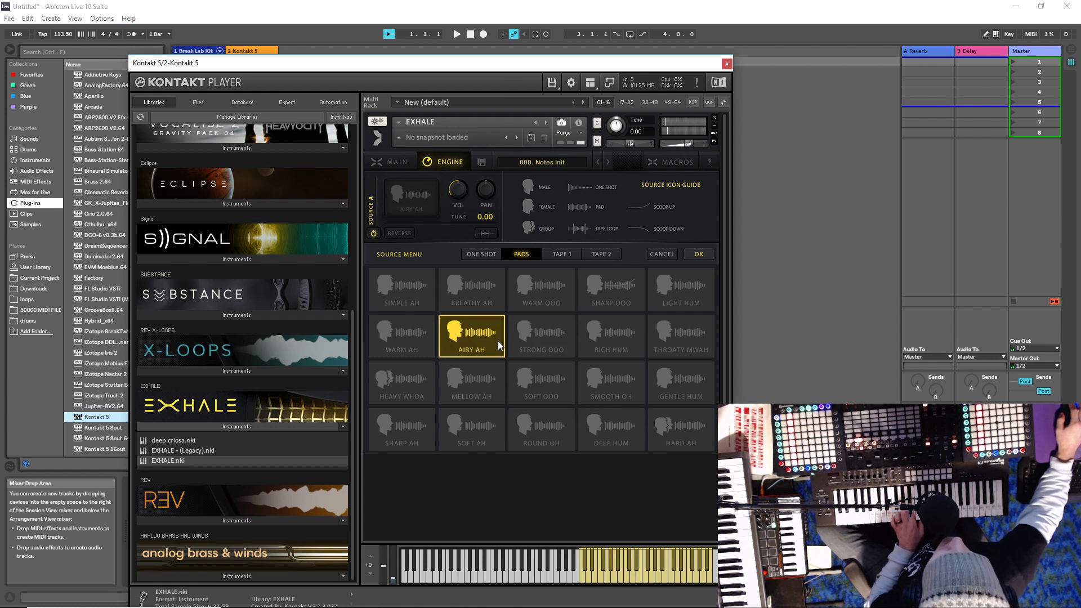
{"action": "left_click", "coordinate": [407, 340]}
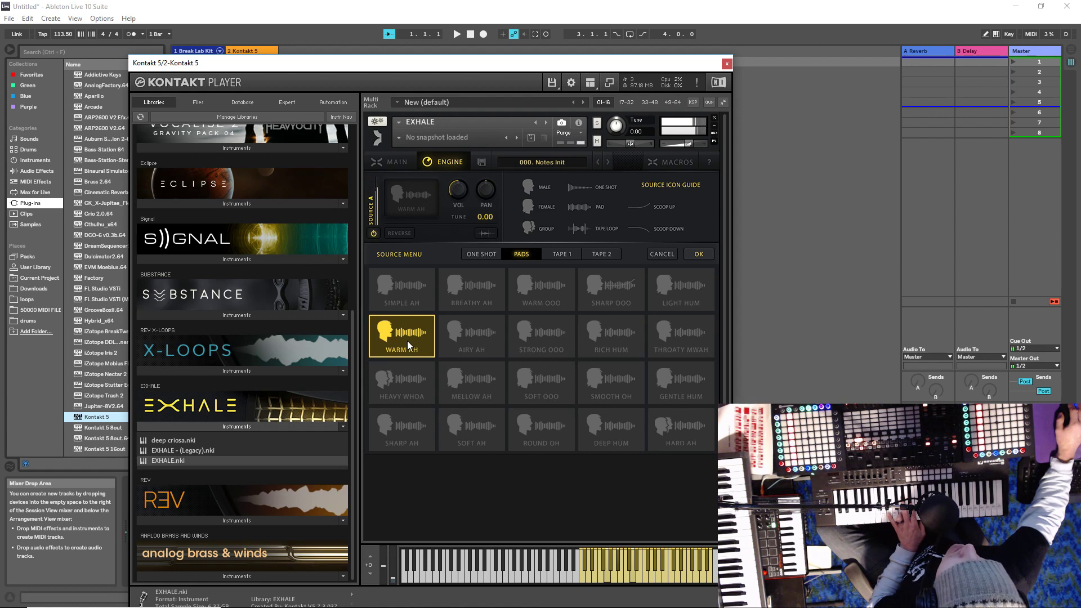
Audition the third row of pads on Source A: Heavy Whoa, Mellow Ah, Soft Ooo, Smooth Oh and Gentle Hum.
{"action": "left_click", "coordinate": [409, 383]}
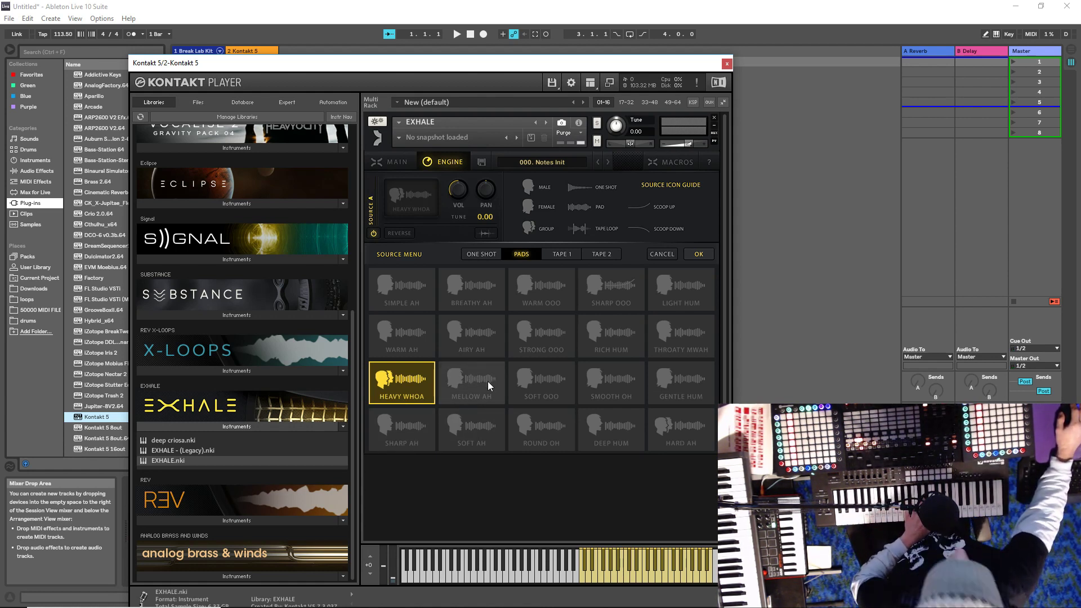
{"action": "left_click", "coordinate": [472, 382]}
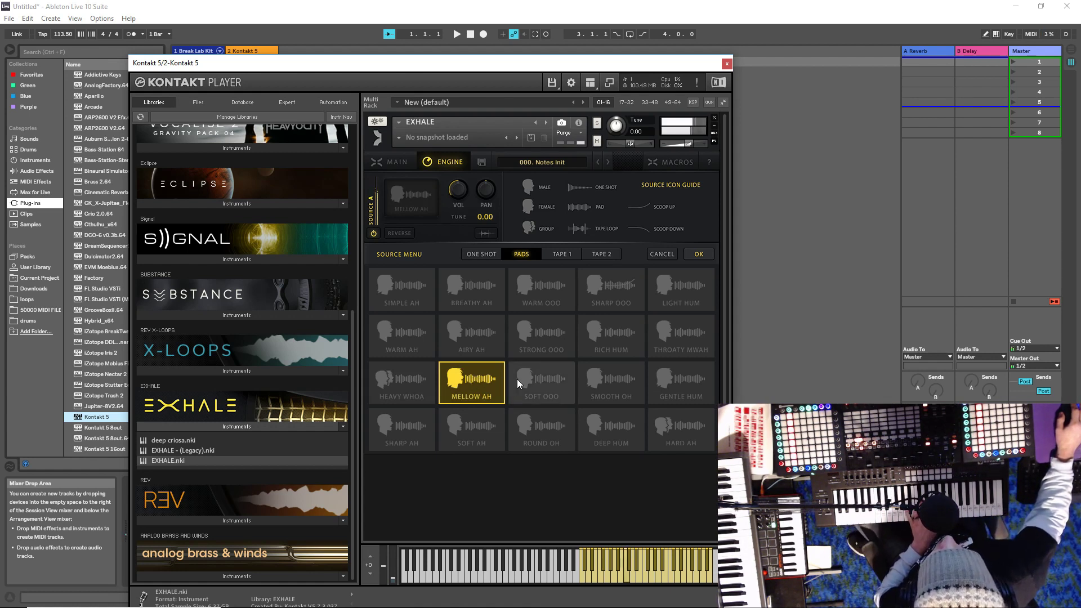
{"action": "left_click", "coordinate": [557, 392]}
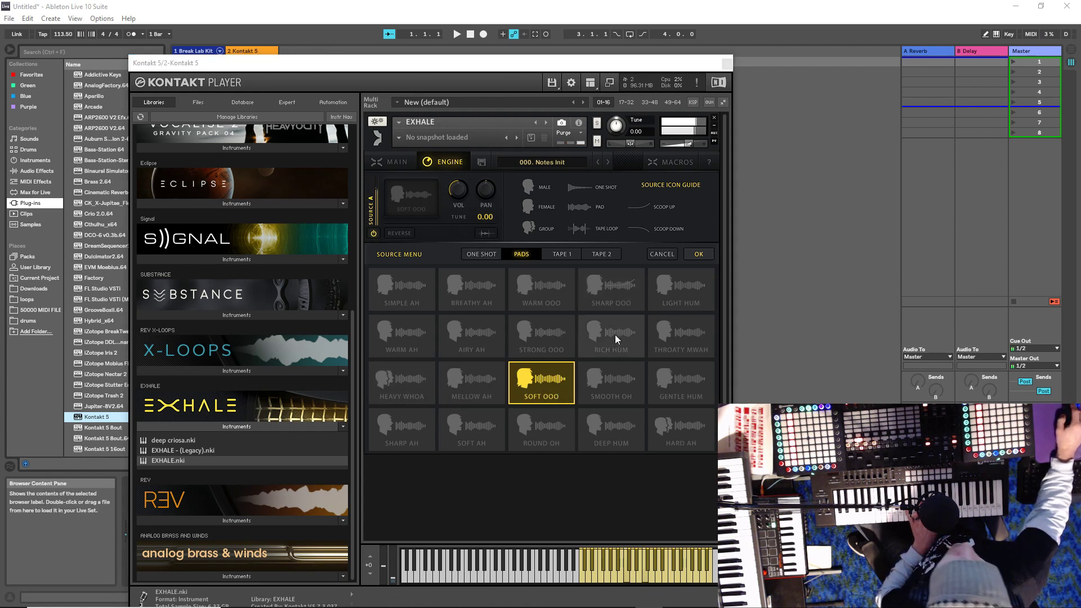
{"action": "left_click", "coordinate": [619, 388]}
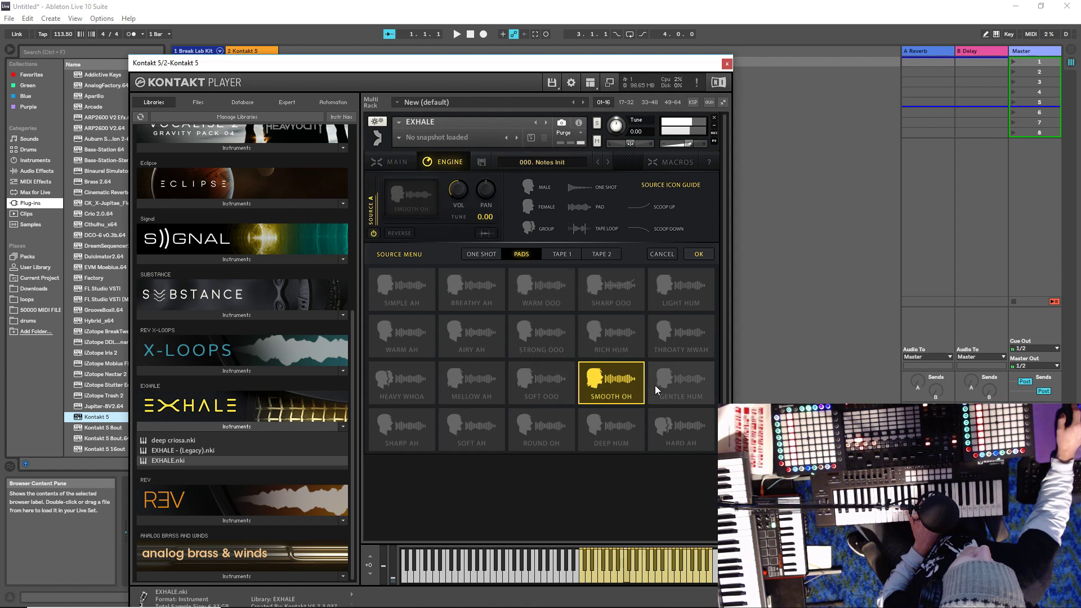
{"action": "left_click", "coordinate": [685, 390]}
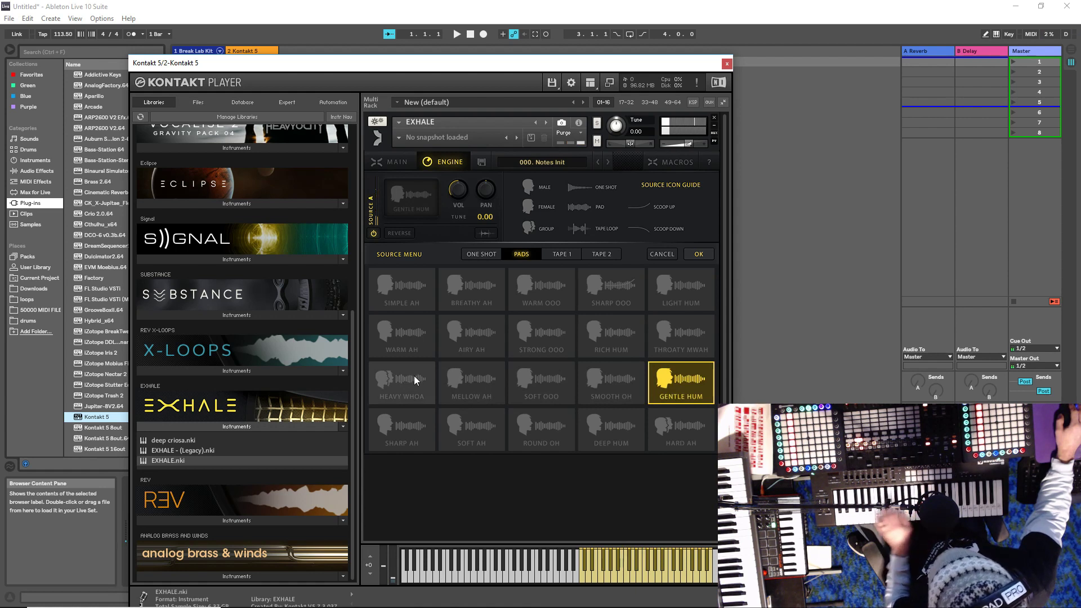
Audition the last row of pads on Source A: Sharp Ah, Soft Ah, Round Oh, Deep Hum and Hard Ah.
{"action": "left_click", "coordinate": [407, 421]}
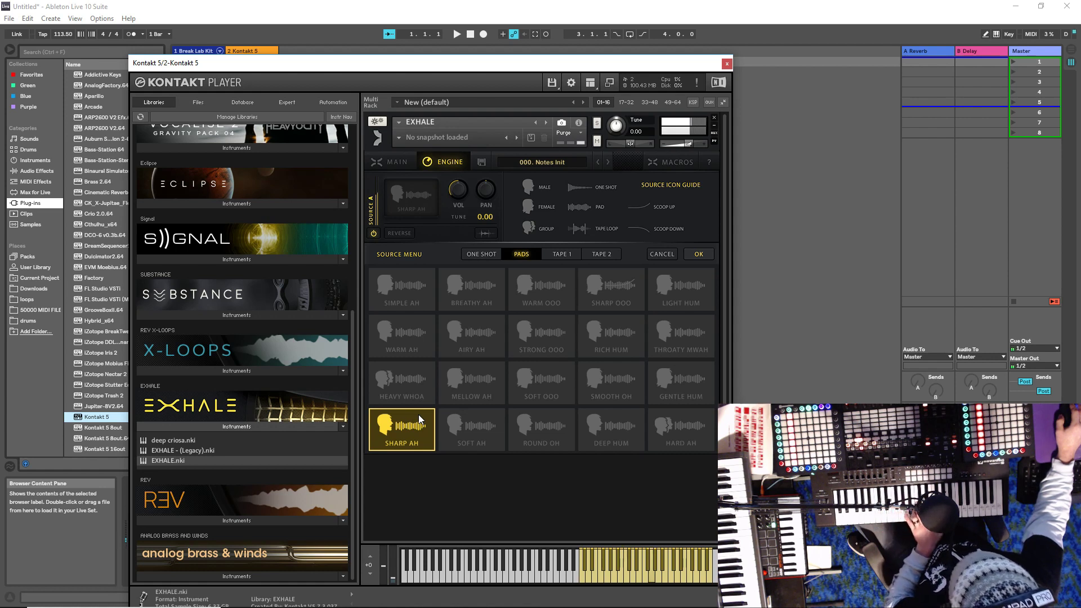
{"action": "left_click", "coordinate": [486, 430]}
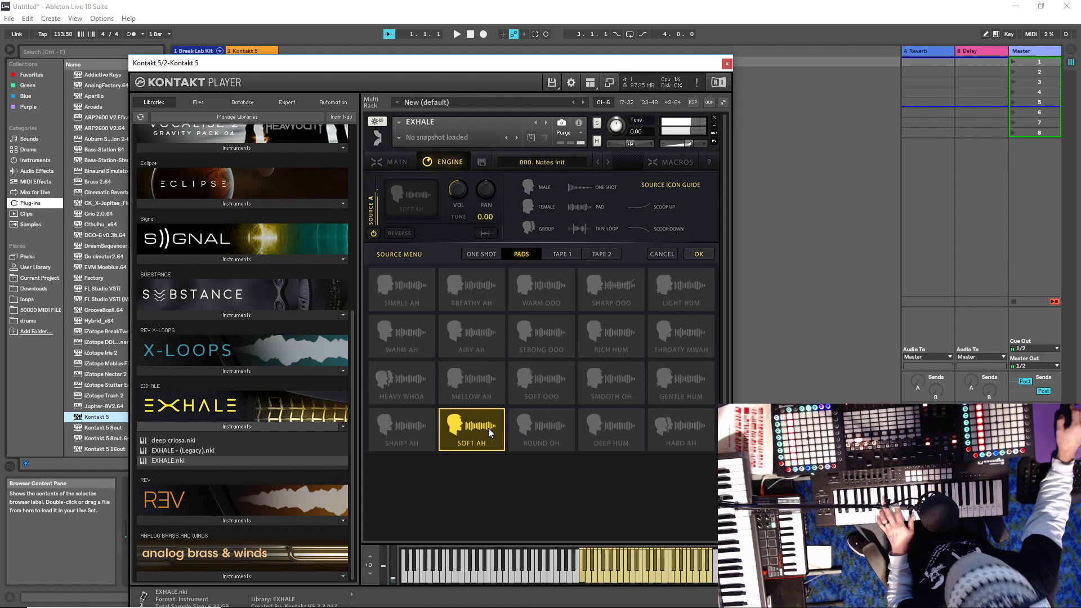
{"action": "left_click", "coordinate": [559, 429]}
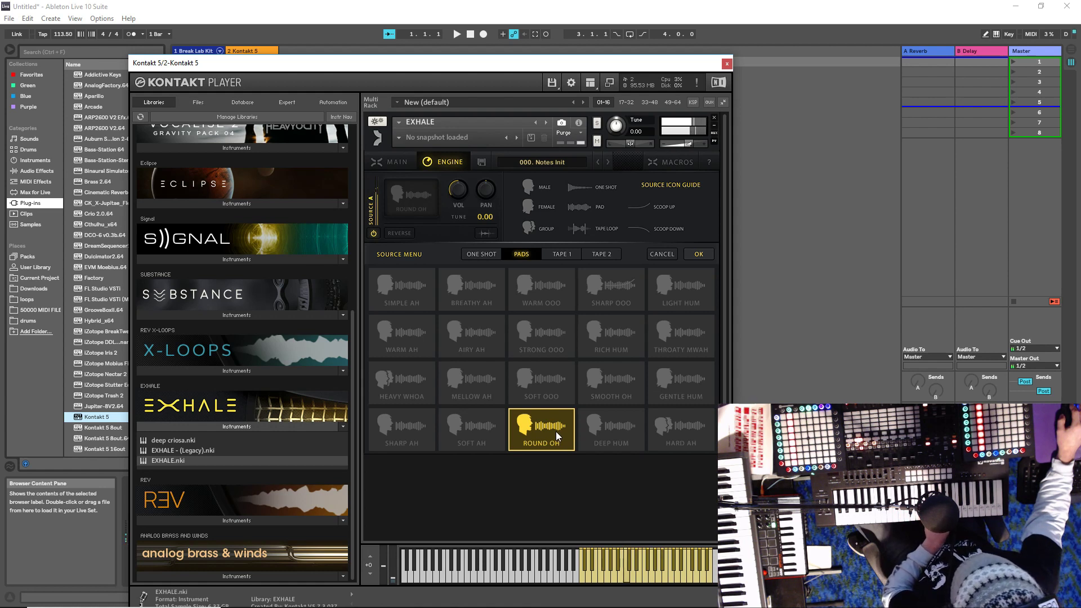
{"action": "left_click", "coordinate": [601, 424]}
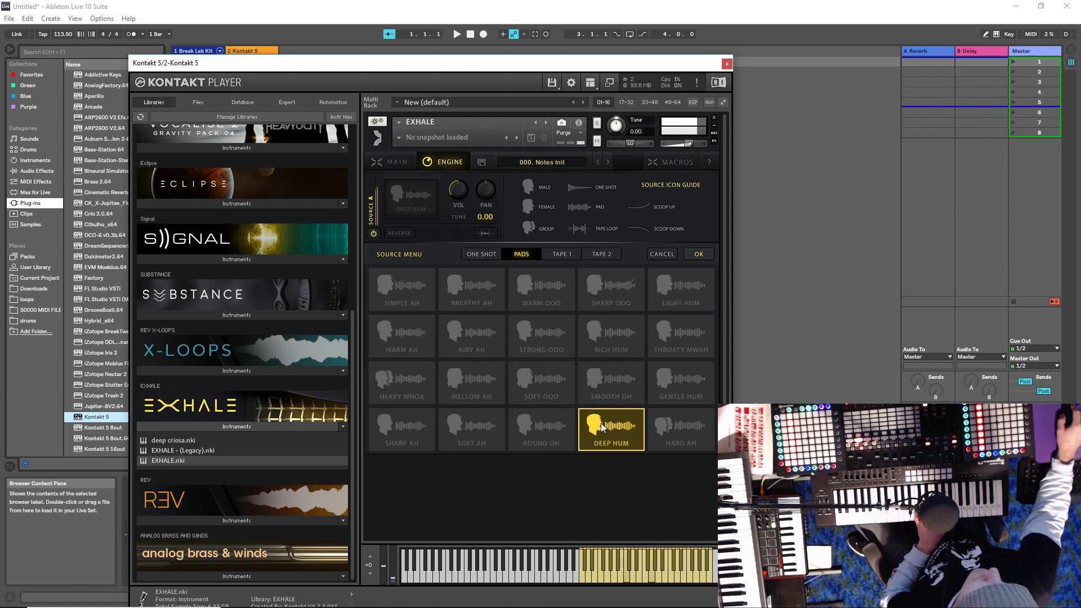
{"action": "left_click", "coordinate": [687, 434]}
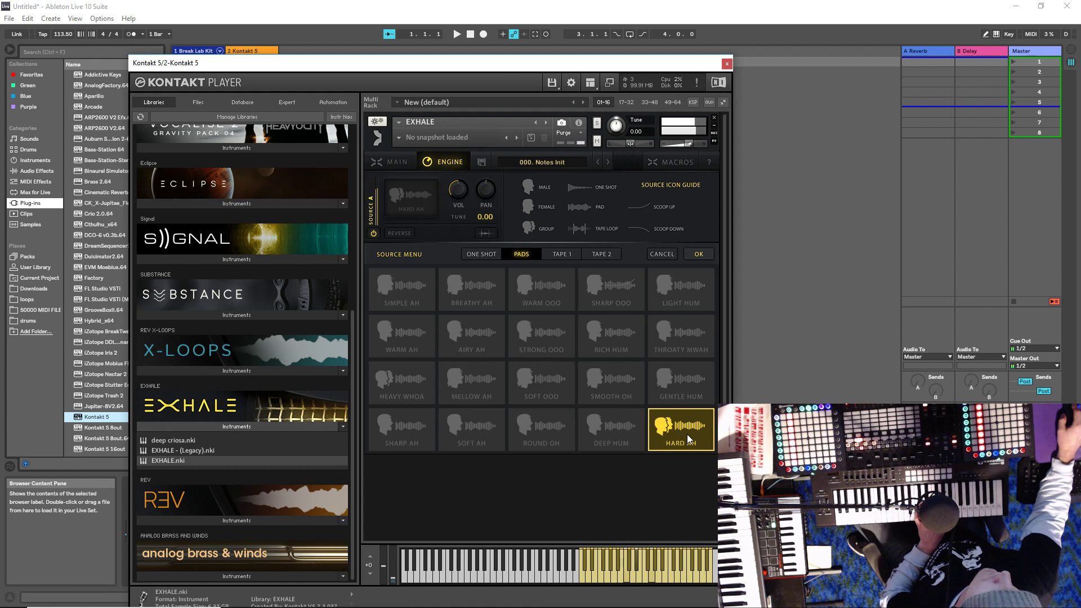
Show Source A's waveform and load the Hai Breathe tape loop from the Tape 1 sources.
{"action": "left_click", "coordinate": [564, 253]}
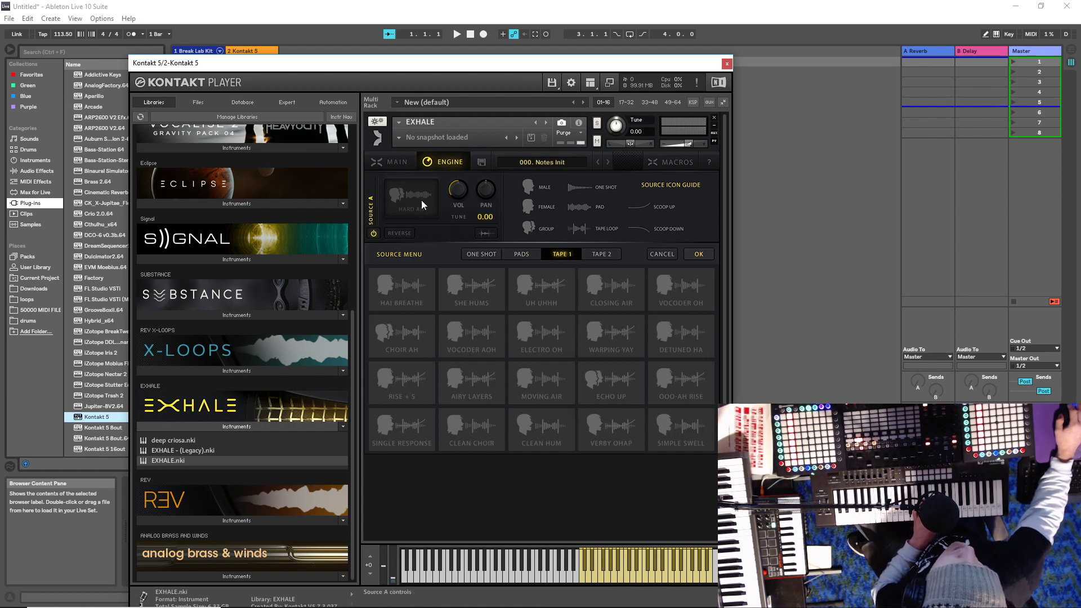
{"action": "left_click", "coordinate": [490, 233]}
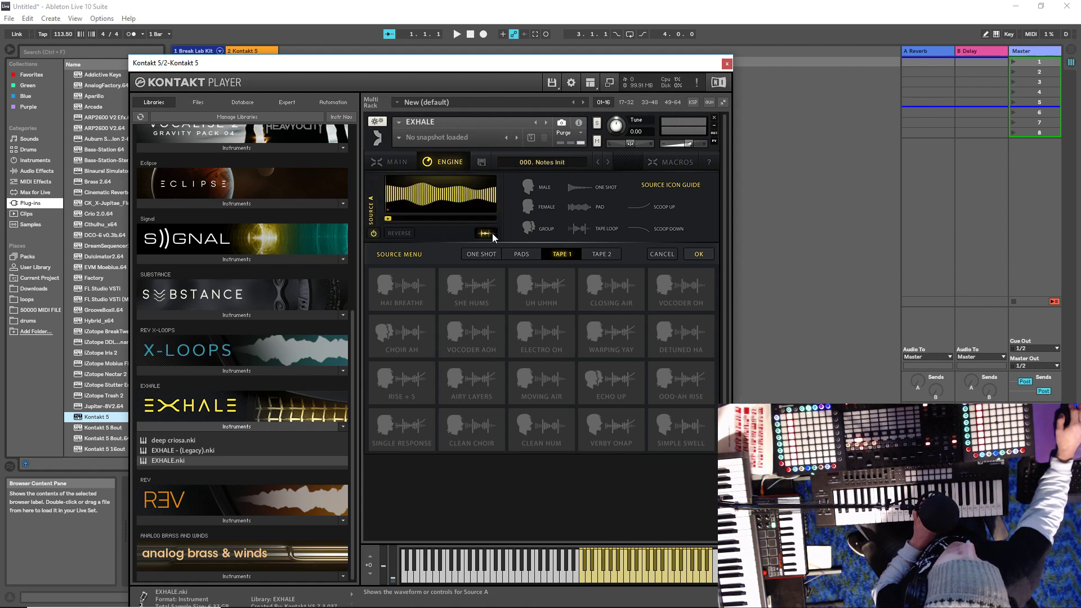
{"action": "left_click", "coordinate": [431, 295]}
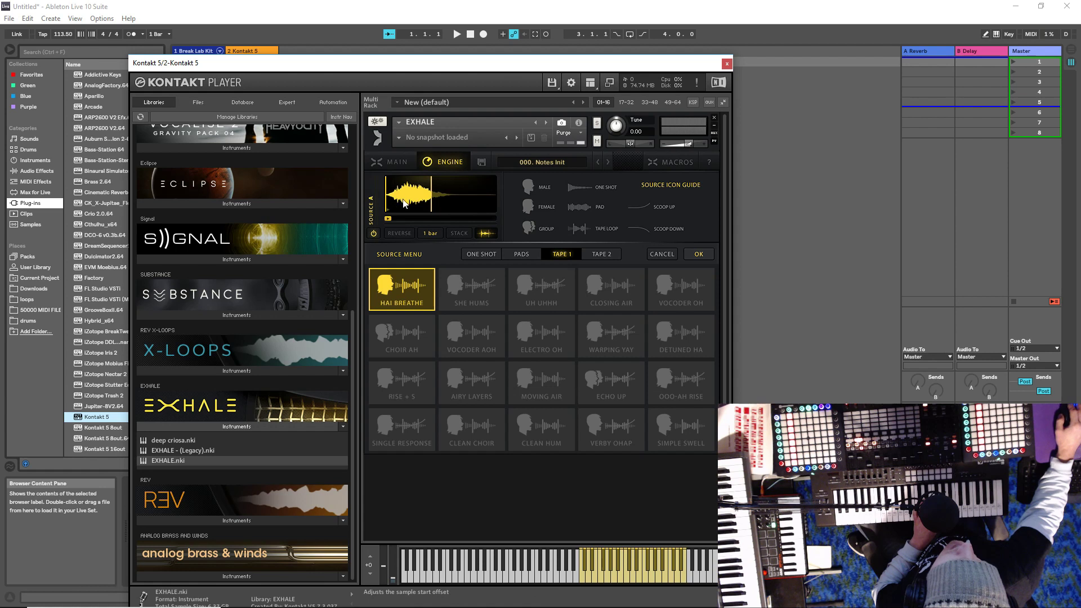
Shift the sample start offset of the Hai Breathe loop slightly later in its waveform.
{"action": "mouse_move", "coordinate": [388, 219]}
{"action": "left_mouse_down"}
{"action": "mouse_move", "coordinate": [422, 219]}
{"action": "mouse_move", "coordinate": [396, 221]}
{"action": "left_mouse_up"}
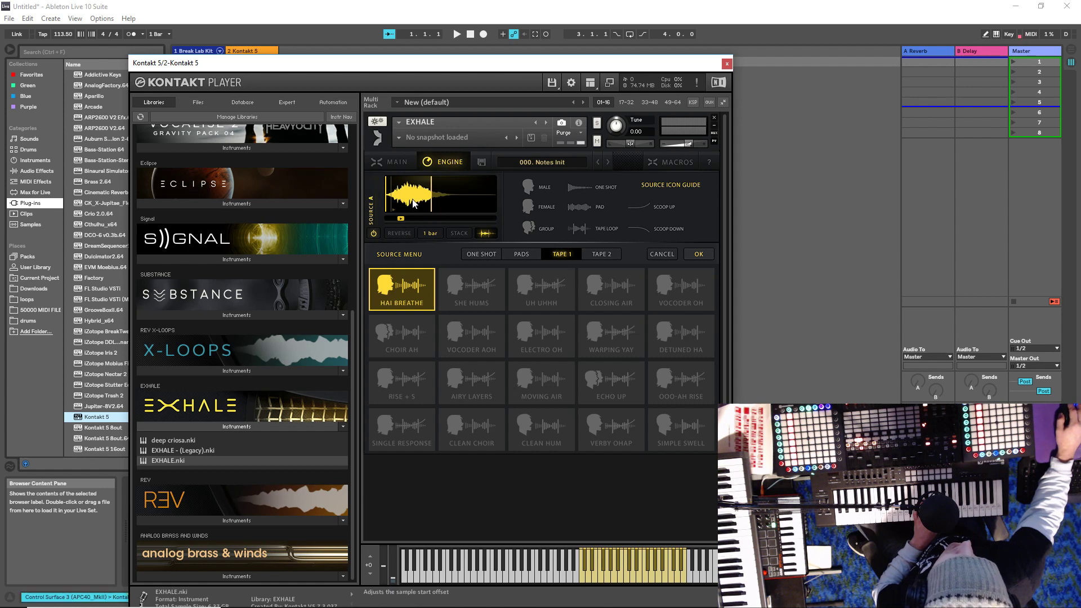
{"action": "left_click_drag", "start_coordinate": [429, 208], "coordinate": [420, 207]}
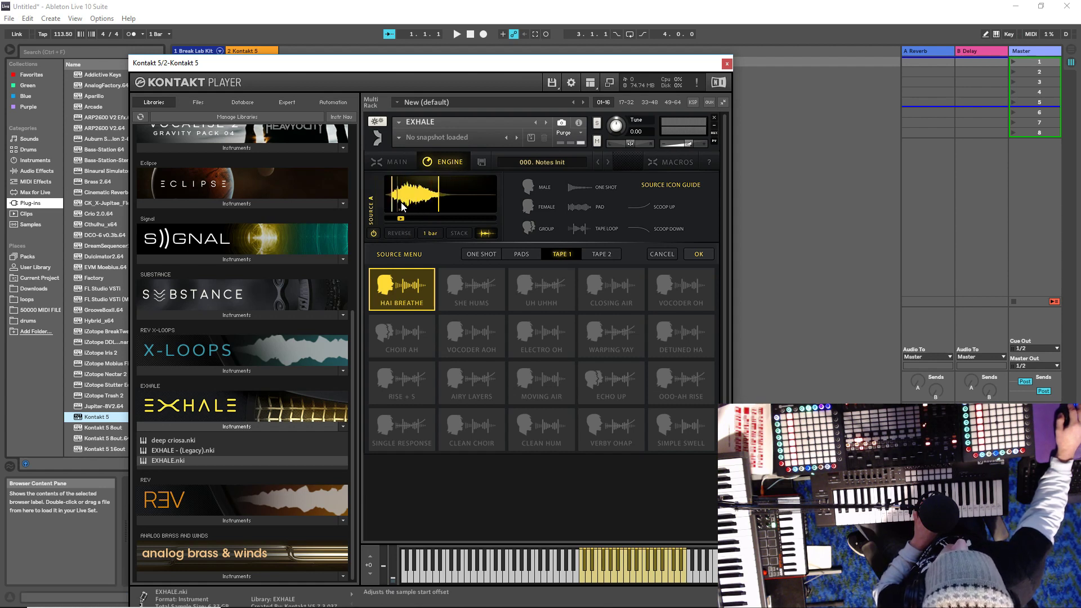
{"action": "left_click_drag", "start_coordinate": [420, 207], "coordinate": [401, 205]}
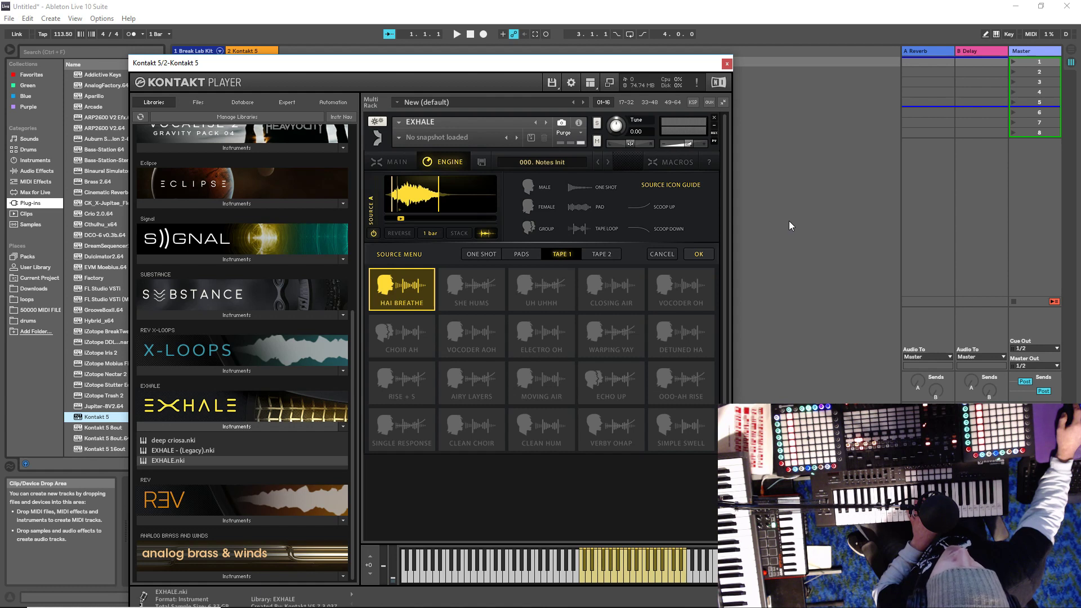
Set the Hai Breathe loop's rate to 1/64 T and move its sample start offset back to the beginning.
{"action": "left_click", "coordinate": [435, 232]}
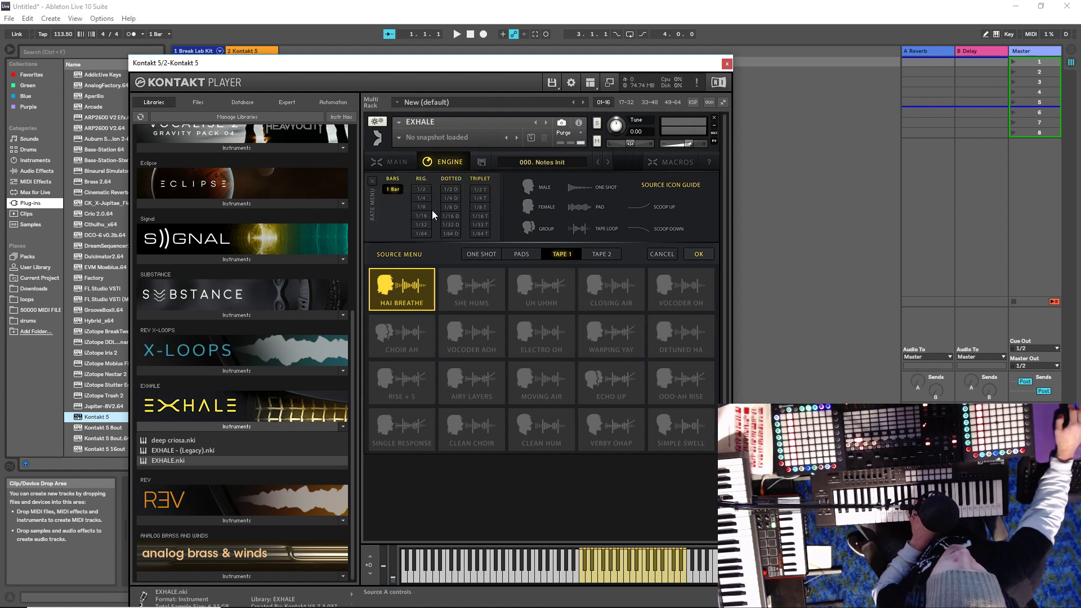
{"action": "left_click", "coordinate": [486, 233]}
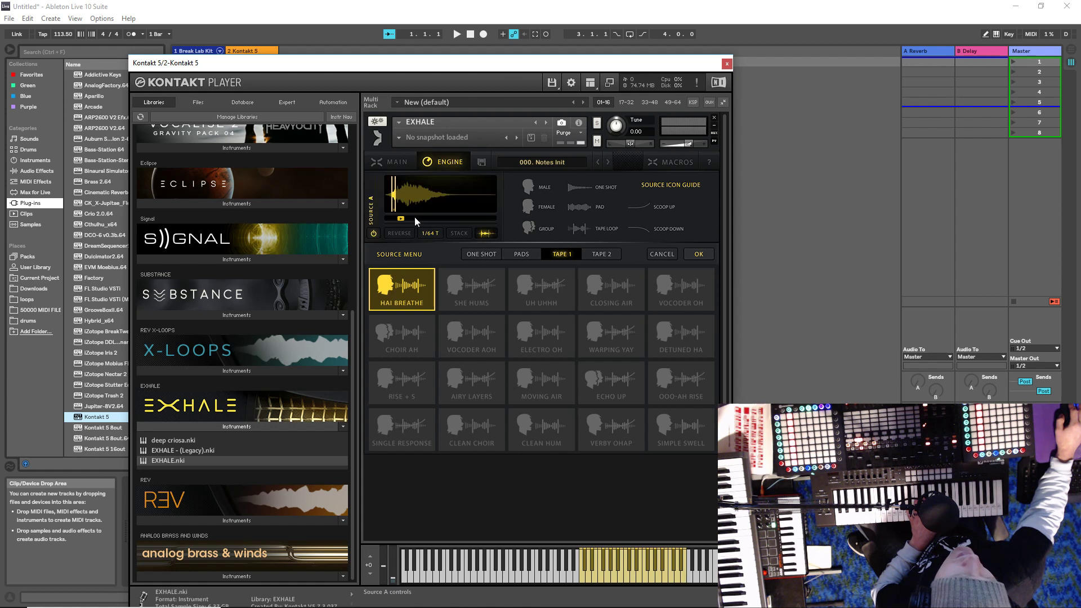
{"action": "mouse_move", "coordinate": [401, 218]}
{"action": "left_mouse_down"}
{"action": "mouse_move", "coordinate": [363, 221]}
{"action": "mouse_move", "coordinate": [380, 200]}
{"action": "left_mouse_up"}
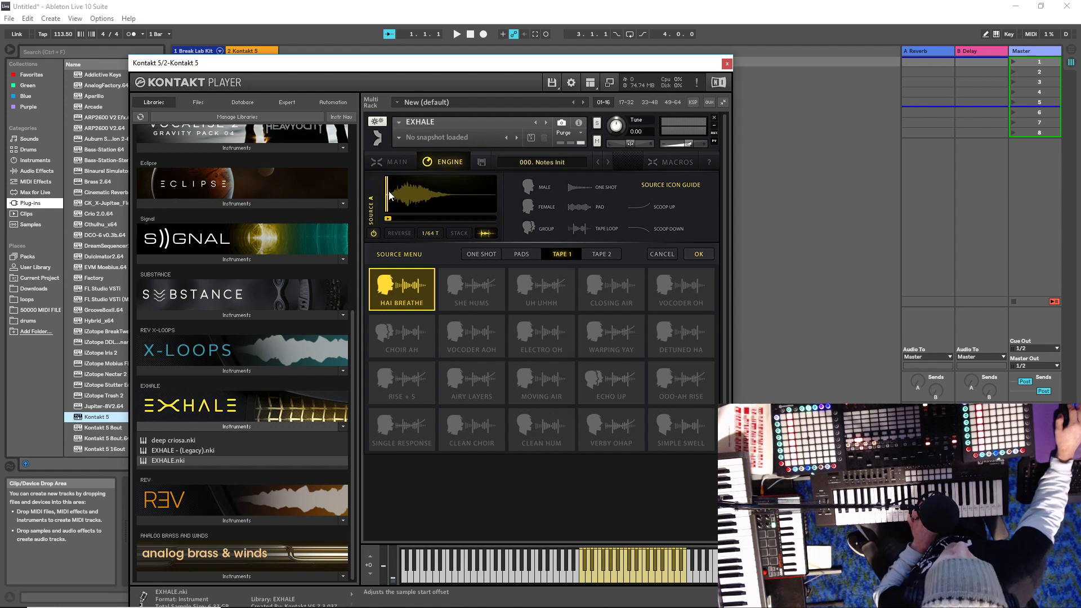
{"action": "mouse_move", "coordinate": [387, 218]}
{"action": "left_mouse_down"}
{"action": "mouse_move", "coordinate": [411, 222]}
{"action": "mouse_move", "coordinate": [386, 226]}
{"action": "left_mouse_up"}
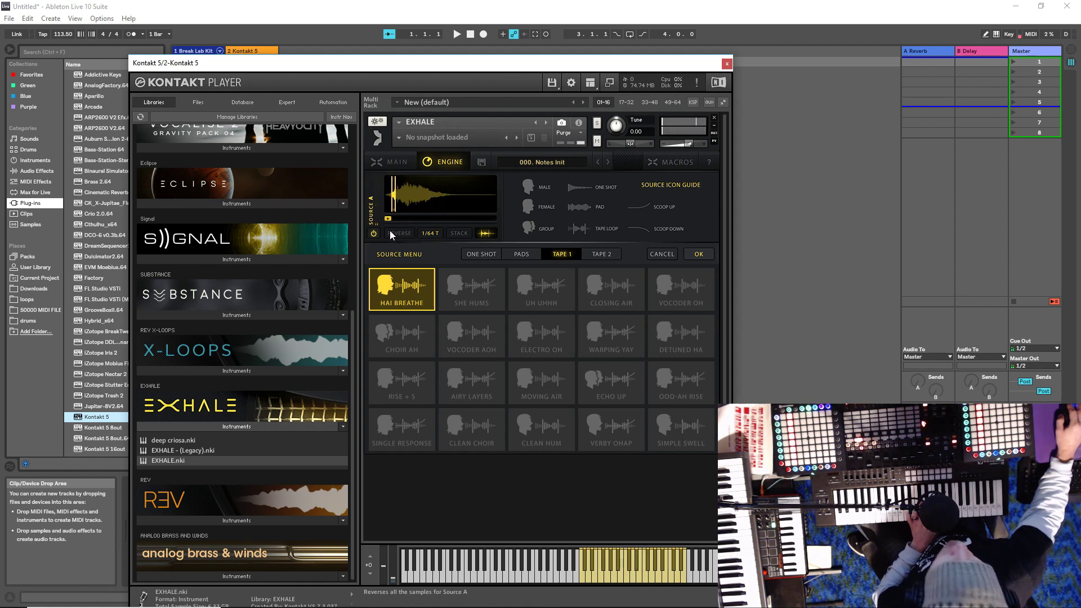
Try the Hai Breathe loop at a 1/8 rate and set its rate to 1 bar.
{"action": "left_click", "coordinate": [438, 233]}
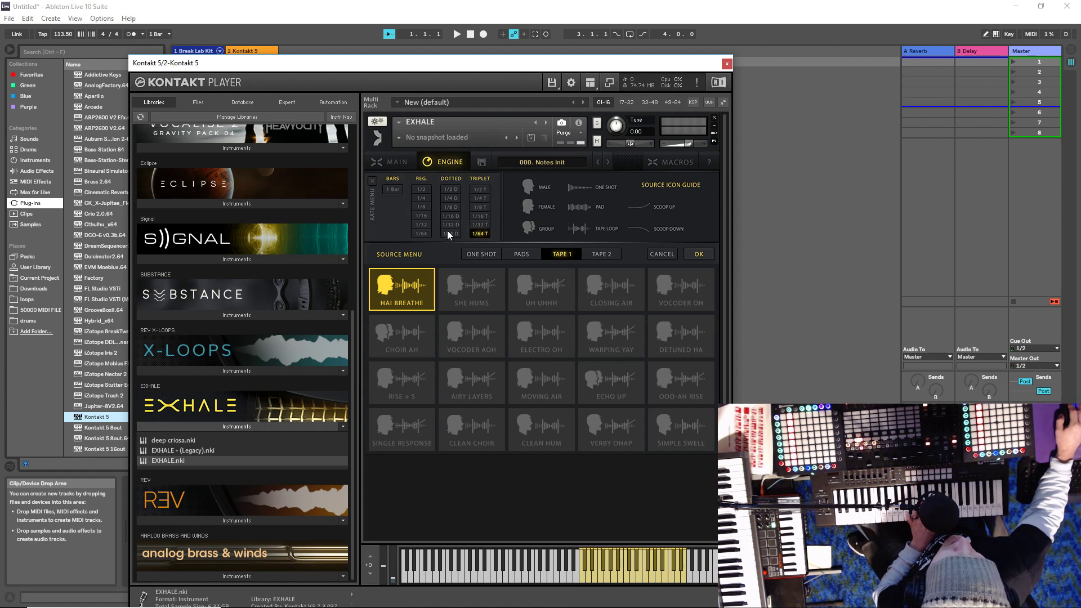
{"action": "left_click", "coordinate": [422, 207]}
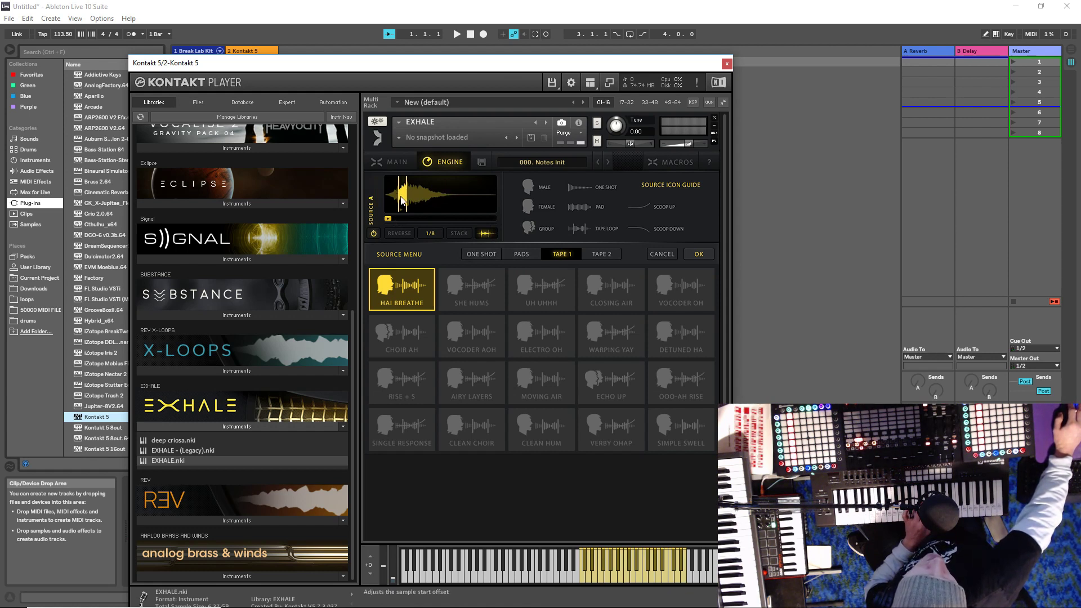
{"action": "left_click", "coordinate": [433, 234]}
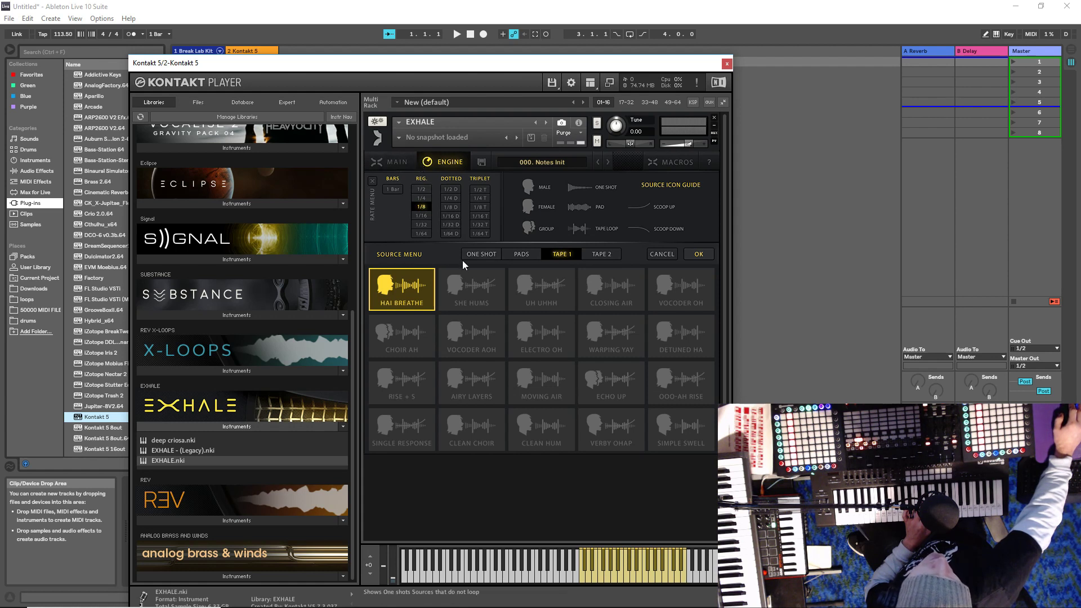
{"action": "left_click", "coordinate": [392, 189]}
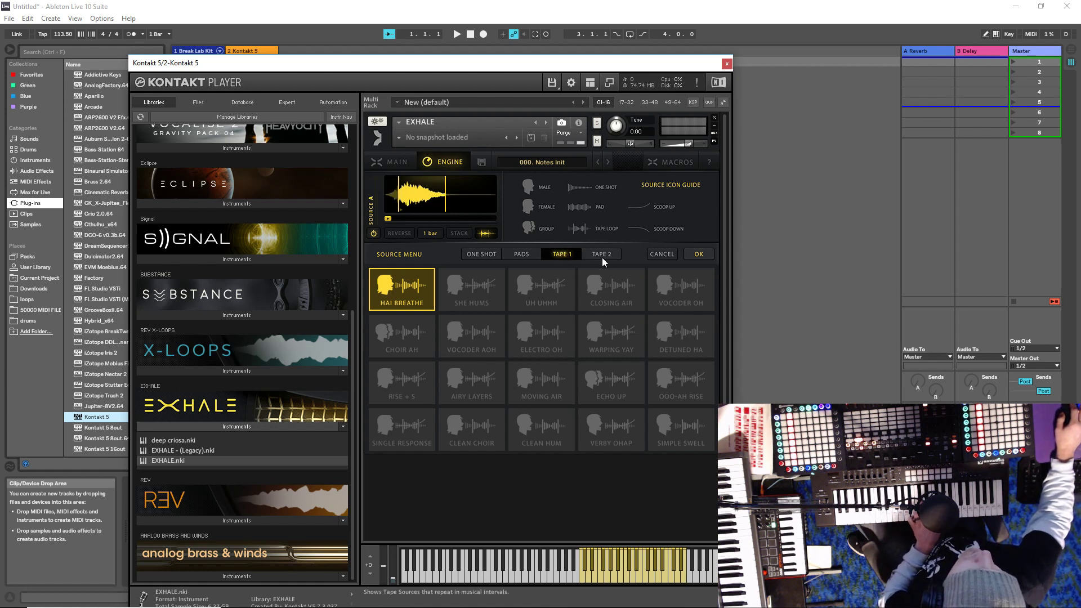
Audition the remaining first-row Tape 1 loops on Source A: She Hums, Uh Uhhh, Closing Air and Vocoder Oh.
{"action": "left_click", "coordinate": [471, 299]}
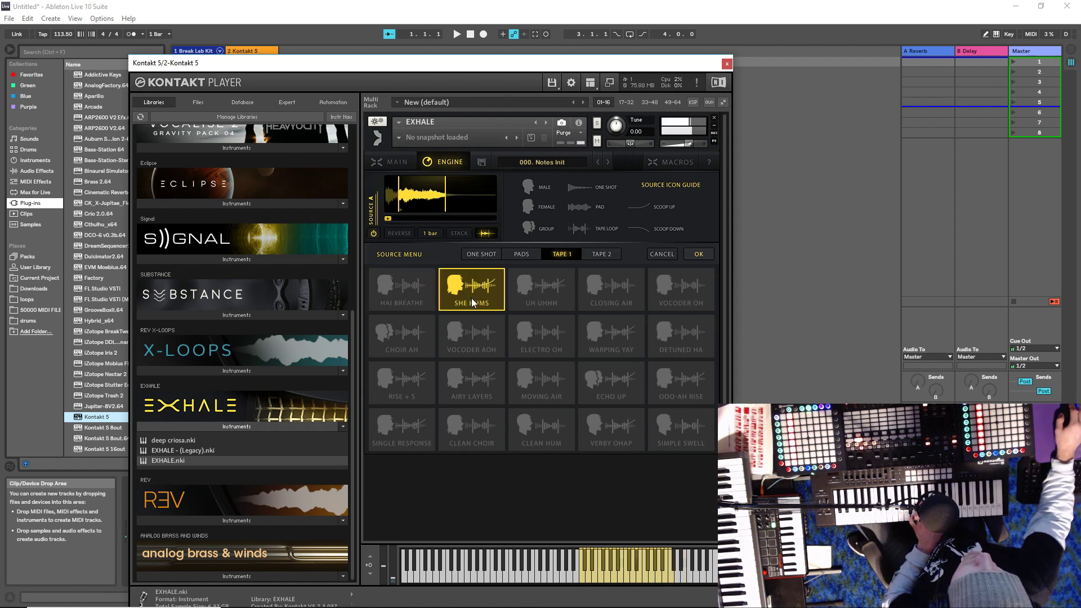
{"action": "left_click", "coordinate": [531, 302]}
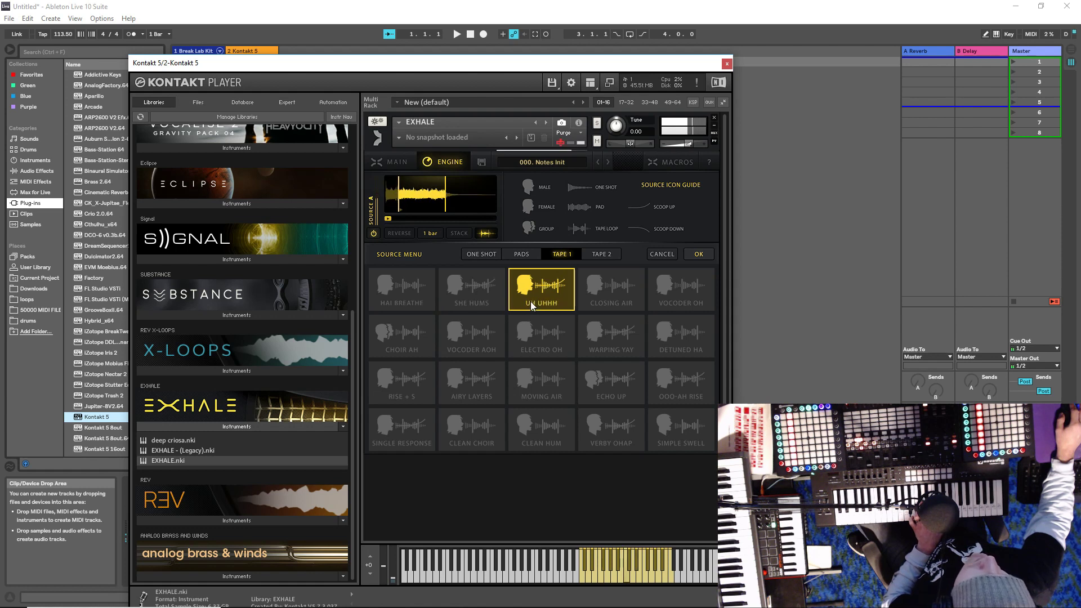
{"action": "left_click", "coordinate": [619, 298]}
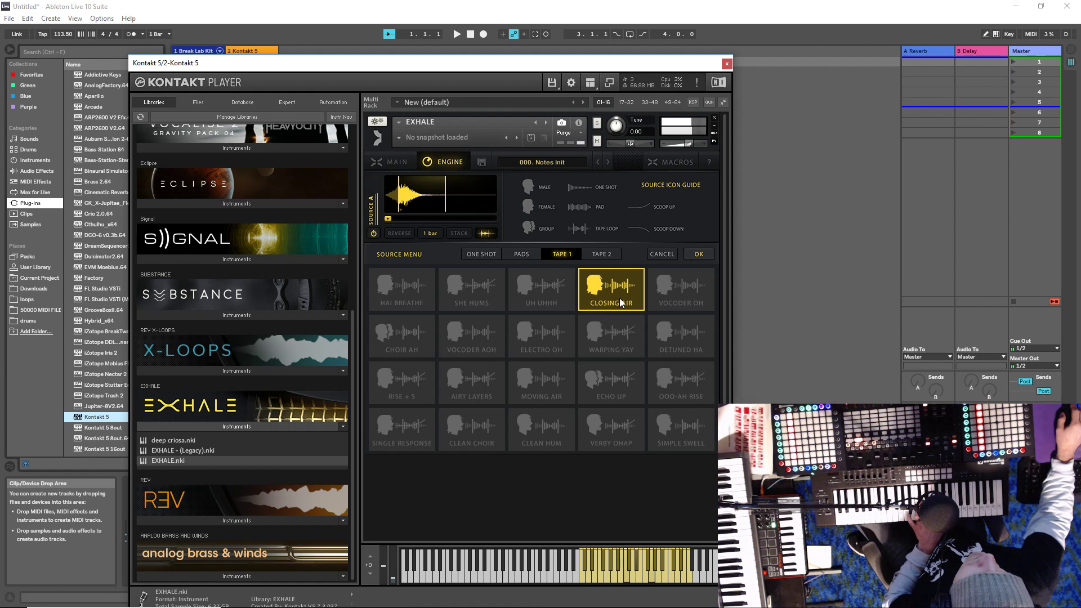
{"action": "left_click", "coordinate": [684, 301]}
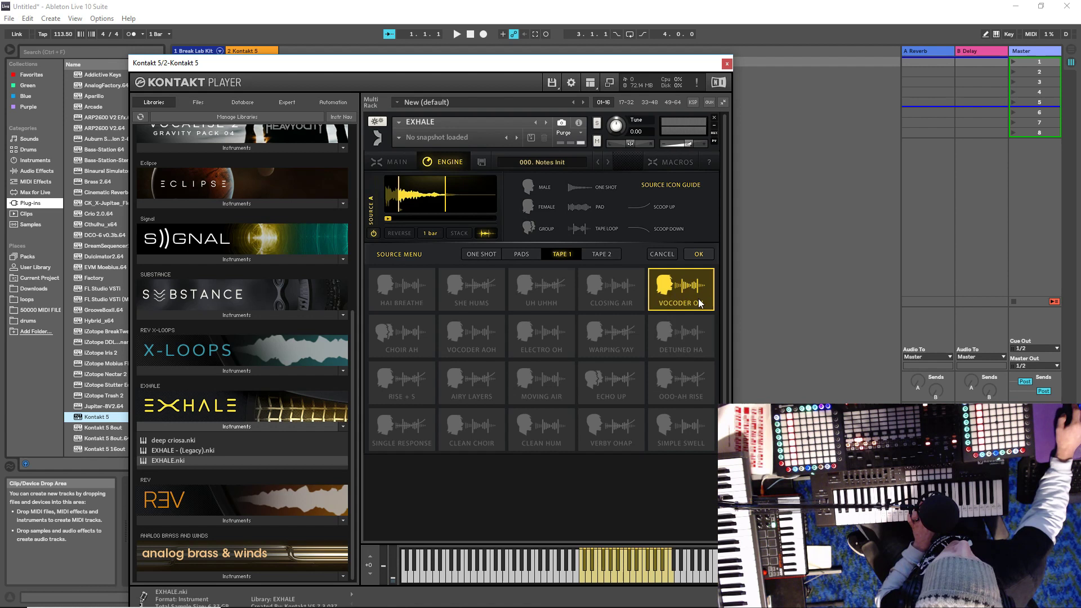
Audition the Choir Ah, Vocoder Aoh, Electro Oh, Warping Yay, Detuned Ha, Rise + 5 and Airy Layers tape loops on Source A.
{"action": "left_click", "coordinate": [393, 347]}
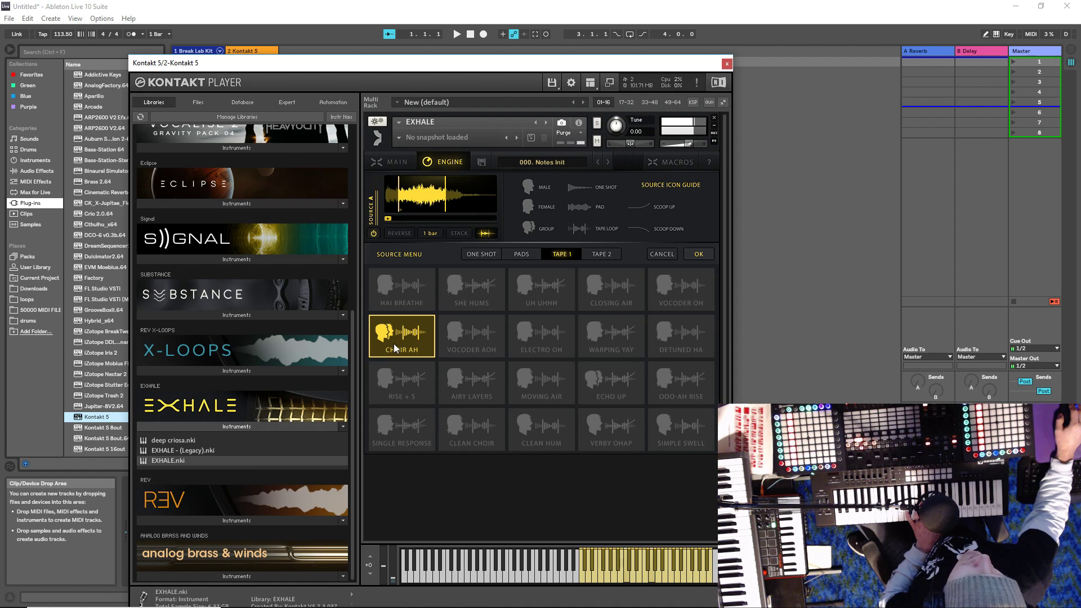
{"action": "left_click", "coordinate": [464, 343]}
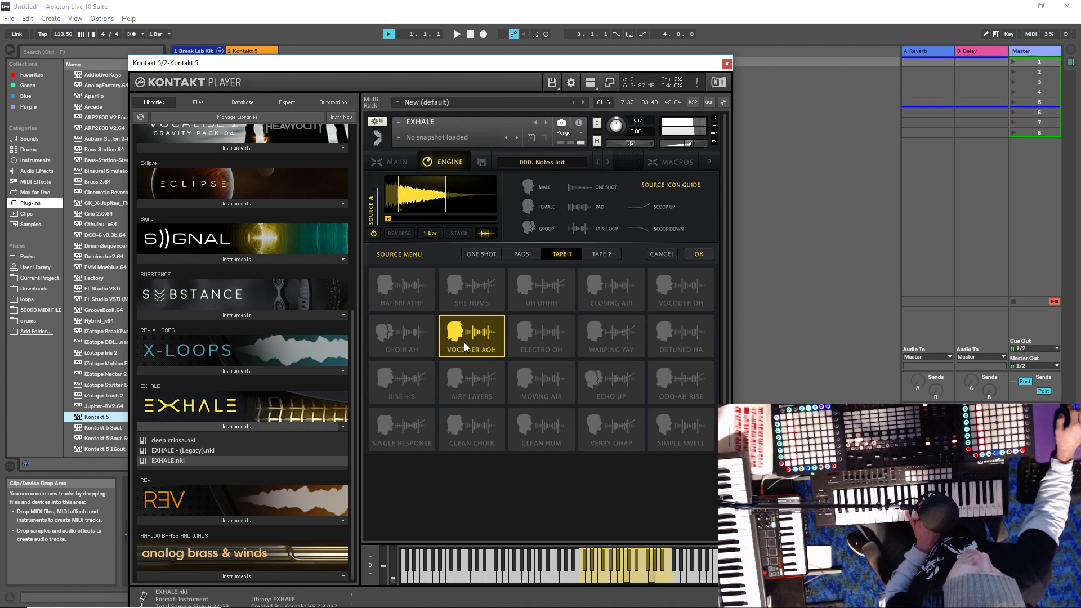
{"action": "left_click", "coordinate": [550, 343]}
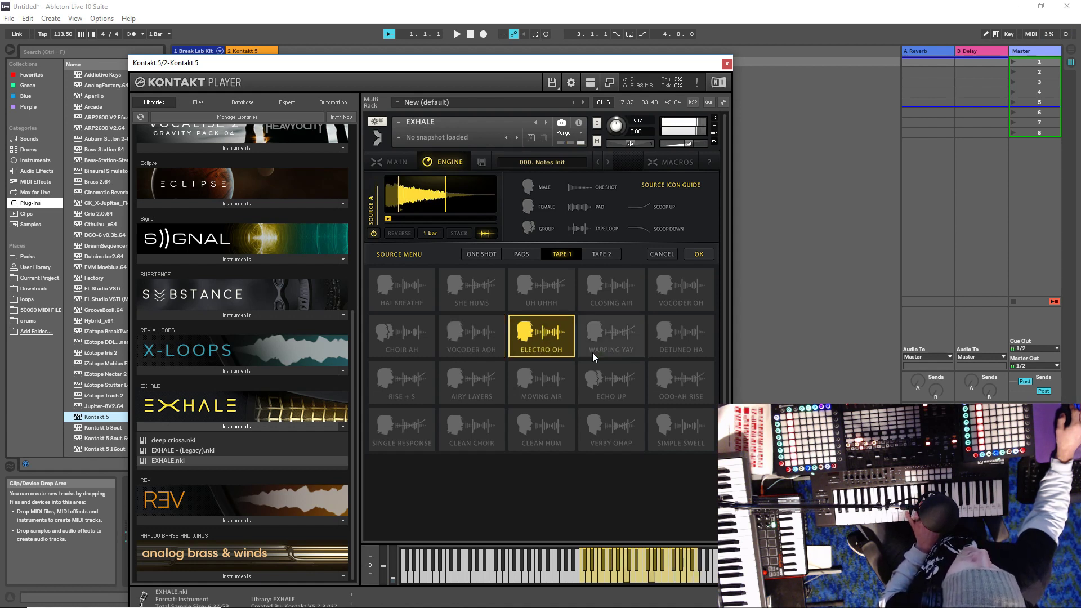
{"action": "left_click", "coordinate": [624, 346]}
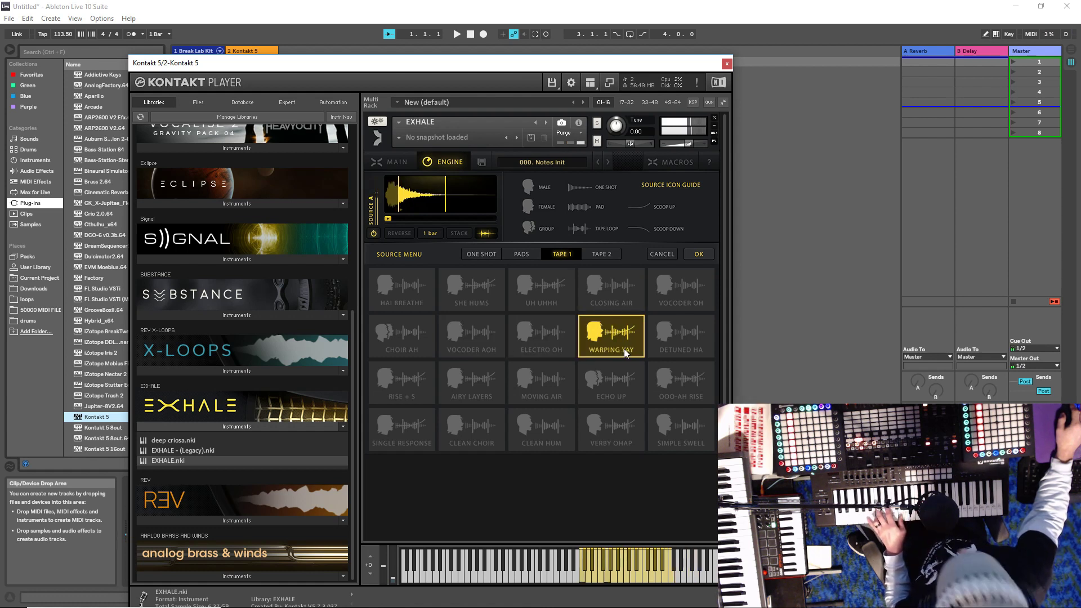
{"action": "left_click", "coordinate": [682, 342]}
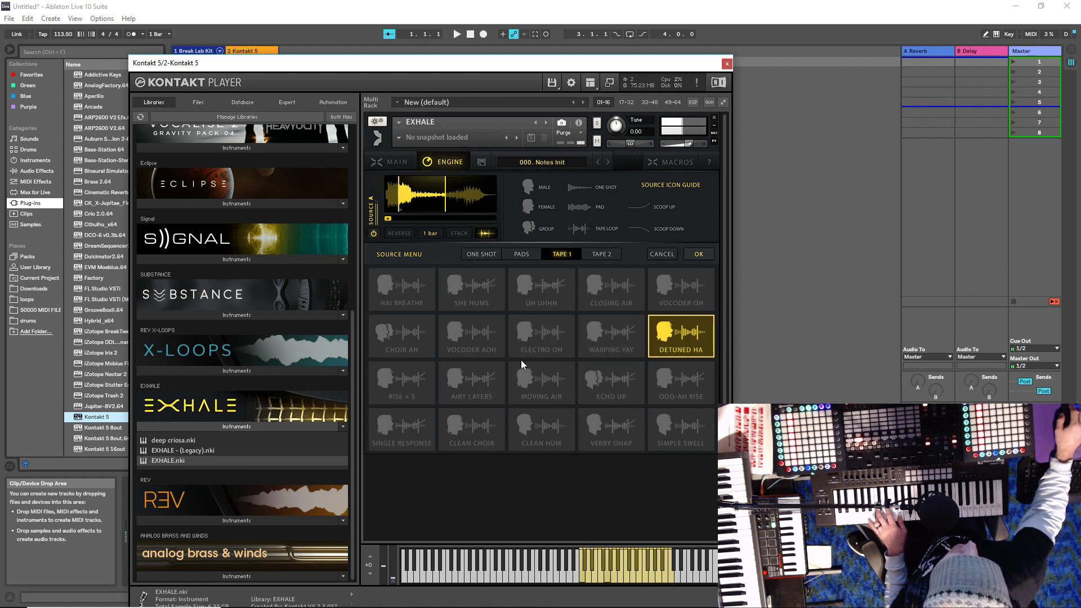
{"action": "left_click", "coordinate": [408, 387]}
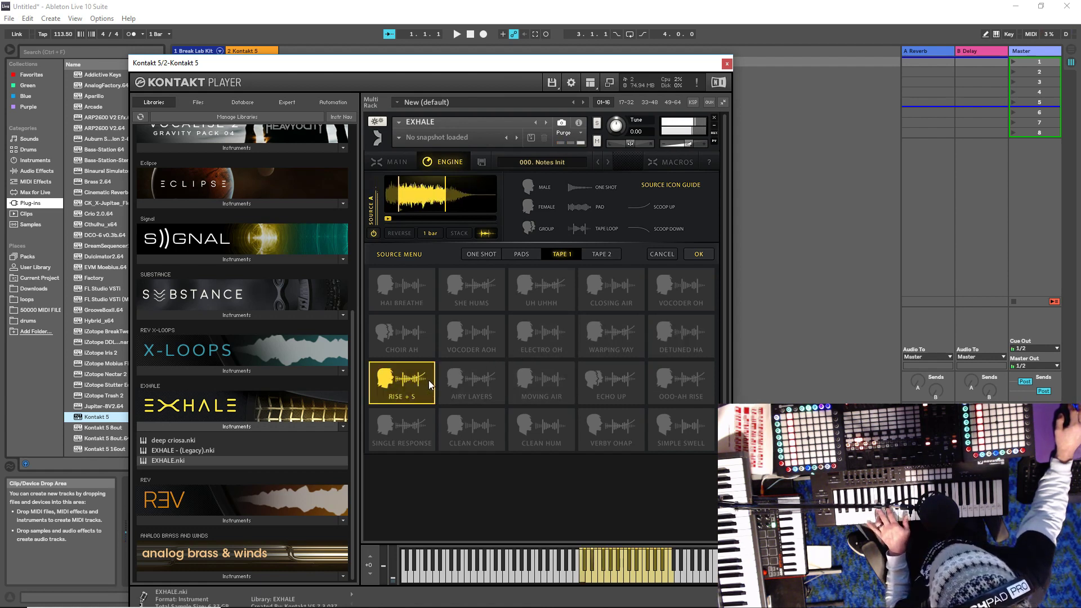
{"action": "left_click", "coordinate": [478, 380]}
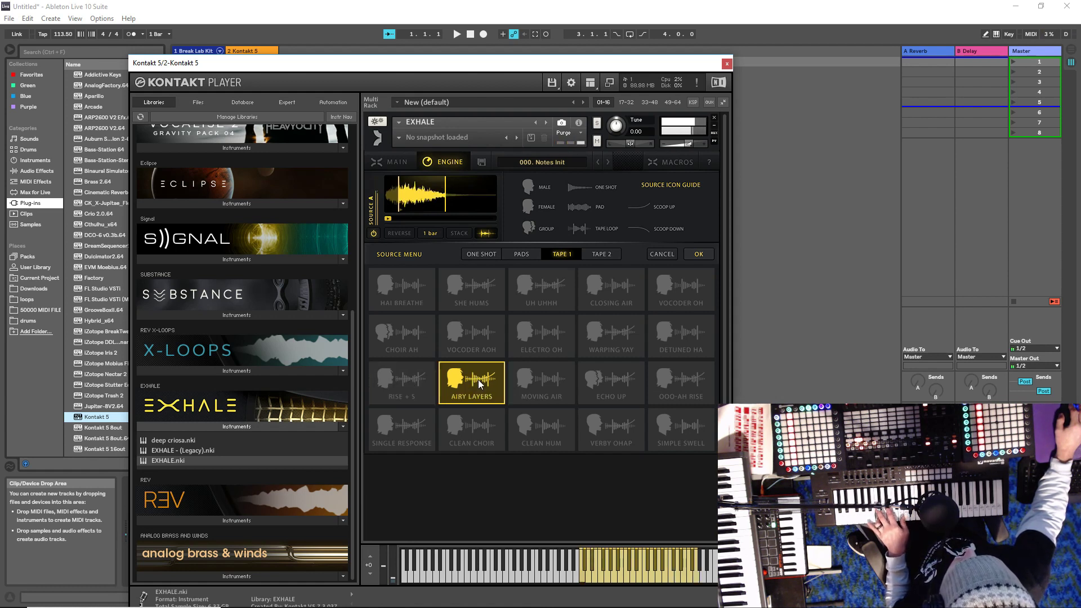
Load the Moving Air tape loop and play it reversed with its sample start offset moved to the beginning.
{"action": "left_click", "coordinate": [549, 391]}
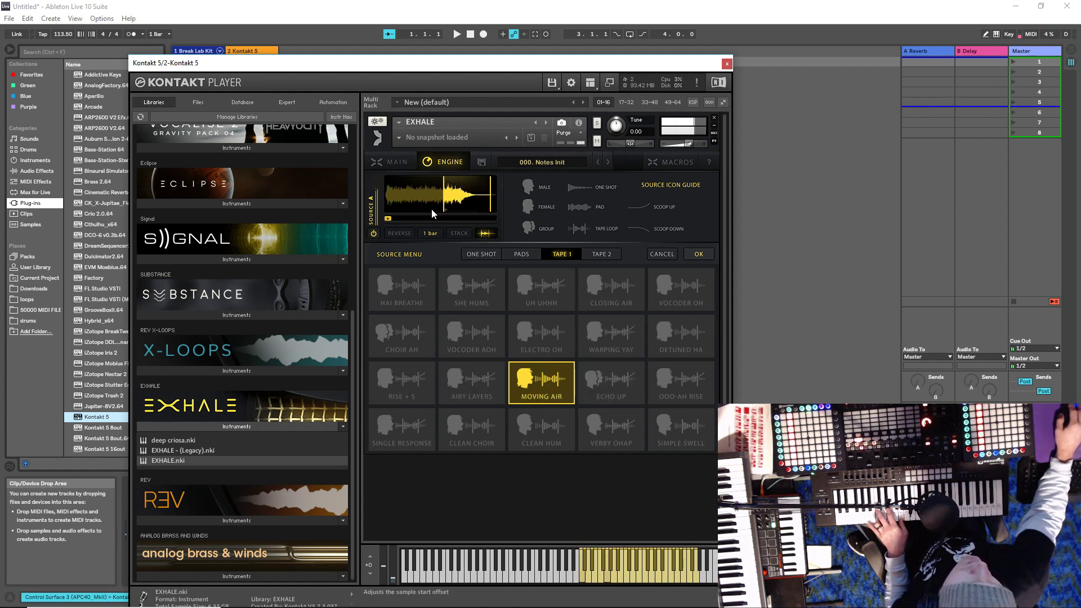
{"action": "left_click_drag", "start_coordinate": [432, 208], "coordinate": [385, 209]}
{"action": "left_click", "coordinate": [399, 233]}
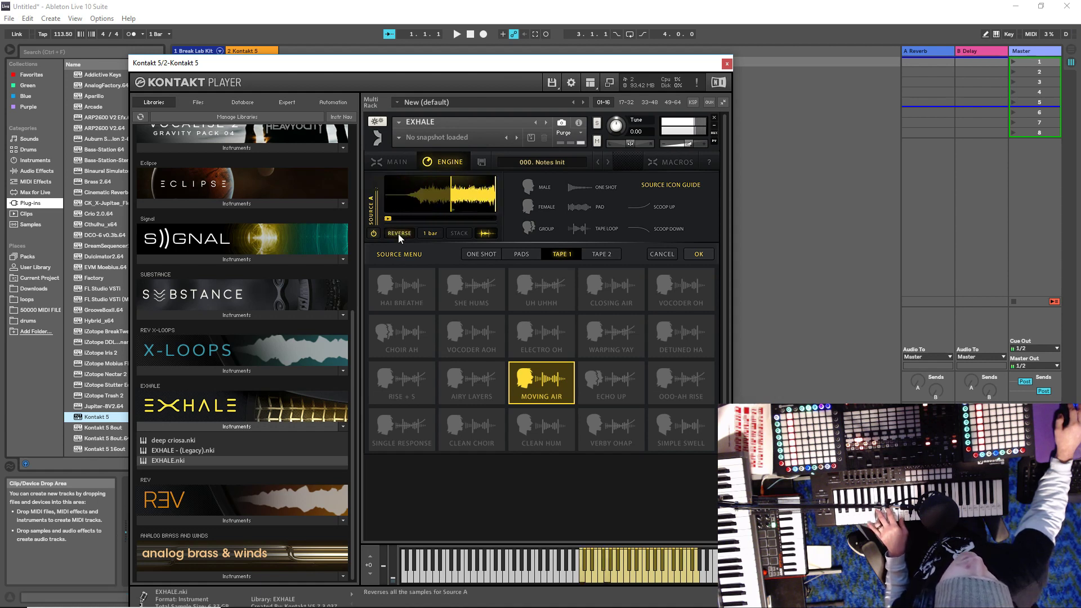
Audition the Echo Up and Ooo-Ah Rise tape loops, turning off reverse playback for Source A.
{"action": "left_click", "coordinate": [606, 374]}
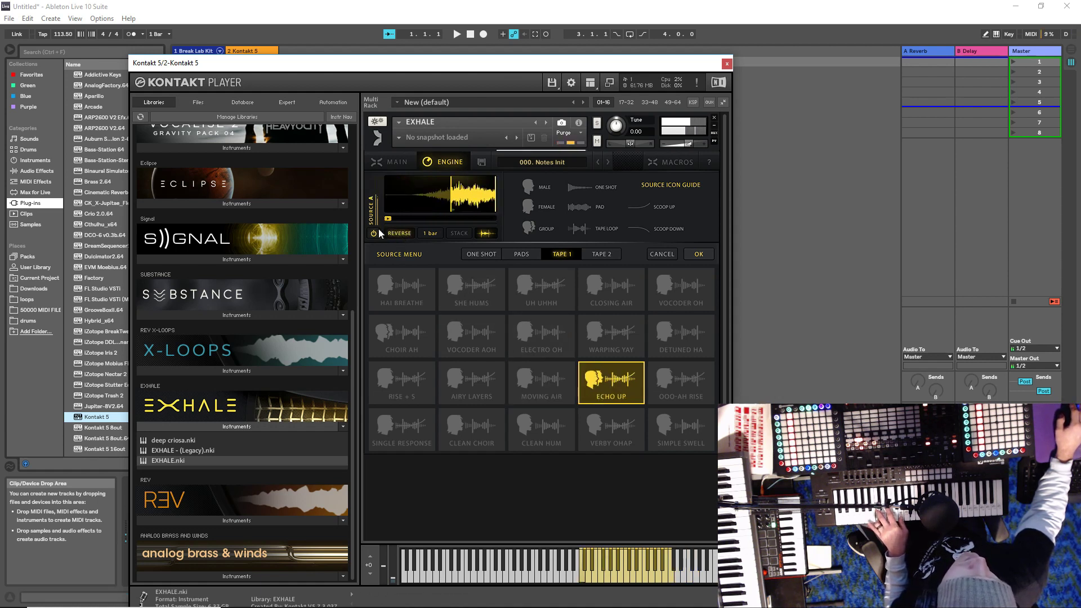
{"action": "left_click", "coordinate": [396, 232]}
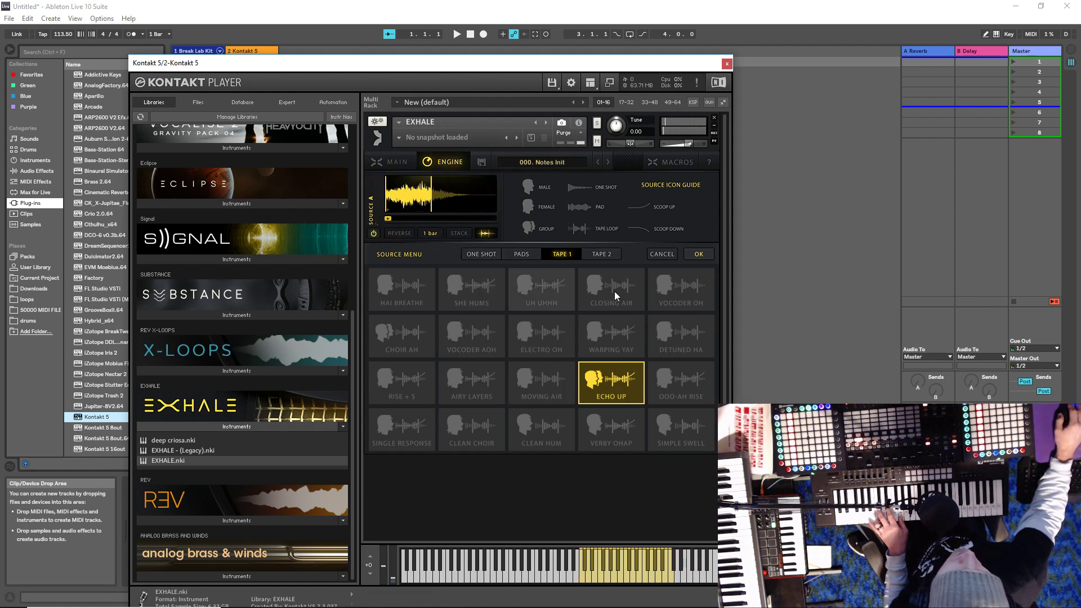
{"action": "left_click", "coordinate": [698, 390]}
Load the Oh-Ah Rise loop from the Tape 2 sources and shift its sample start offset later in the waveform.
{"action": "left_click", "coordinate": [618, 253]}
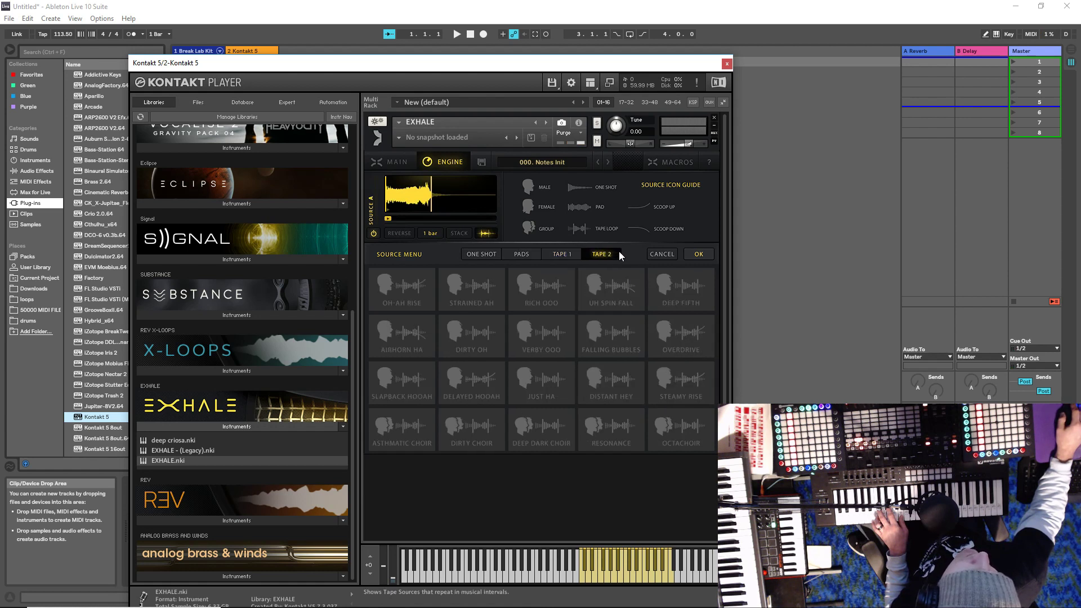
{"action": "left_click", "coordinate": [410, 292]}
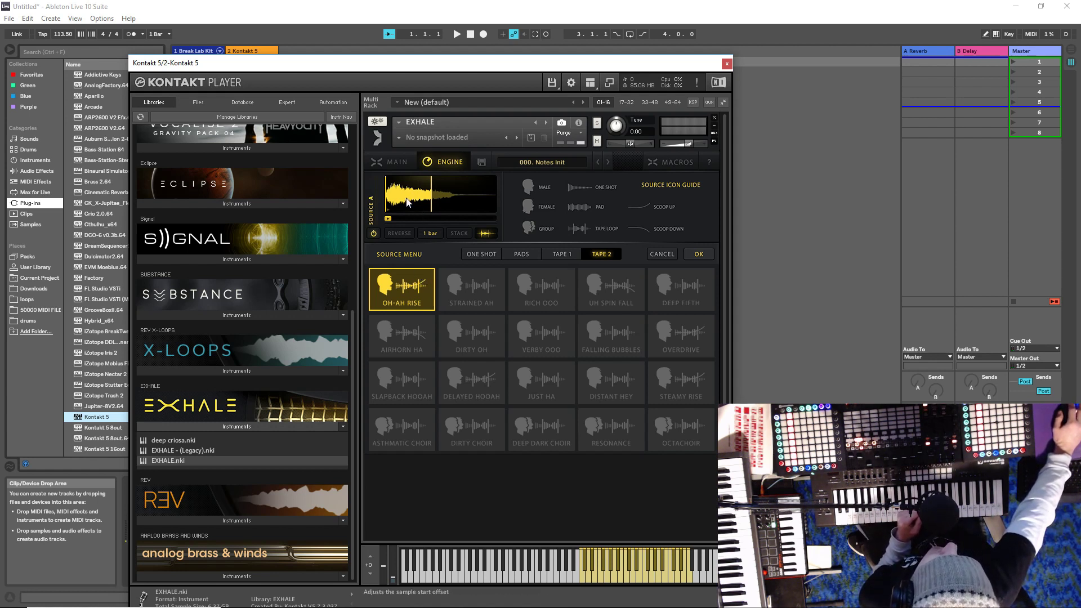
{"action": "left_click_drag", "start_coordinate": [462, 201], "coordinate": [424, 204]}
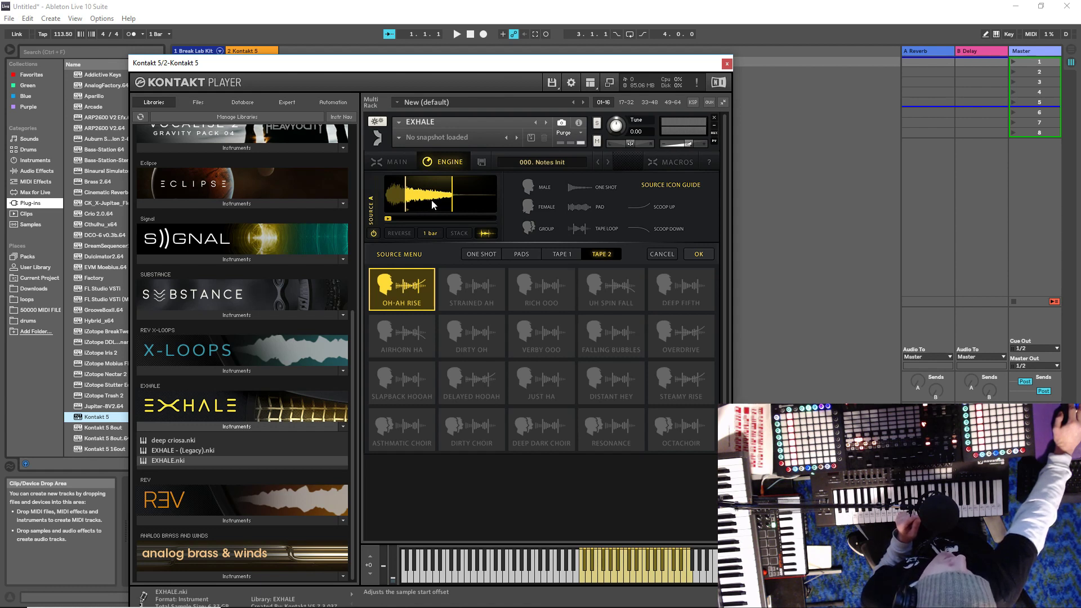
Switch the instrument to Loops mode and turn off the FX engine of the 001. Bangers preset.
{"action": "left_click", "coordinate": [404, 163]}
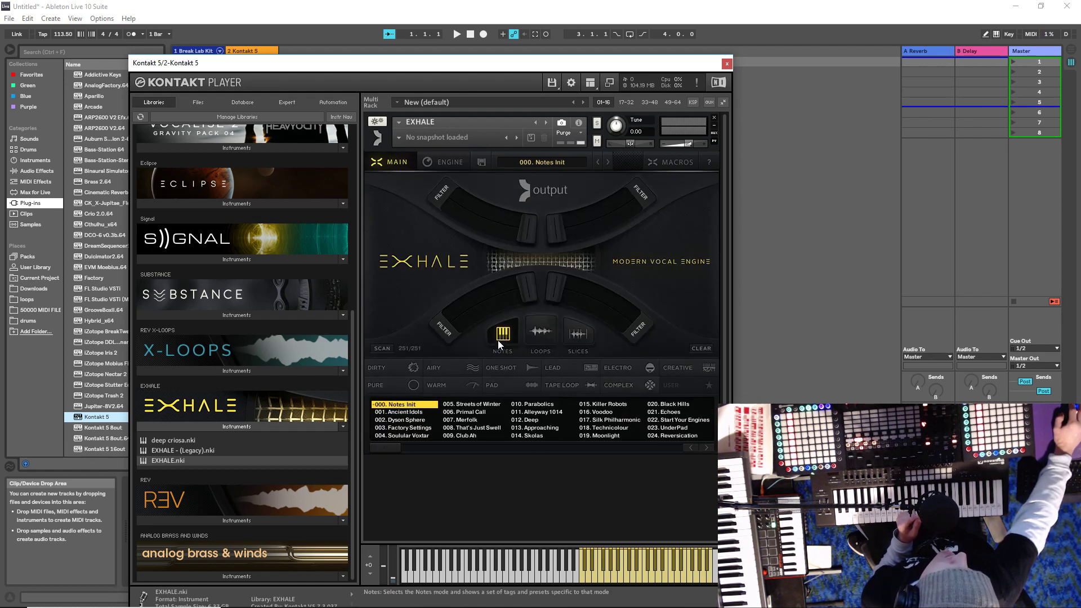
{"action": "left_click", "coordinate": [538, 330]}
{"action": "left_click", "coordinate": [574, 314]}
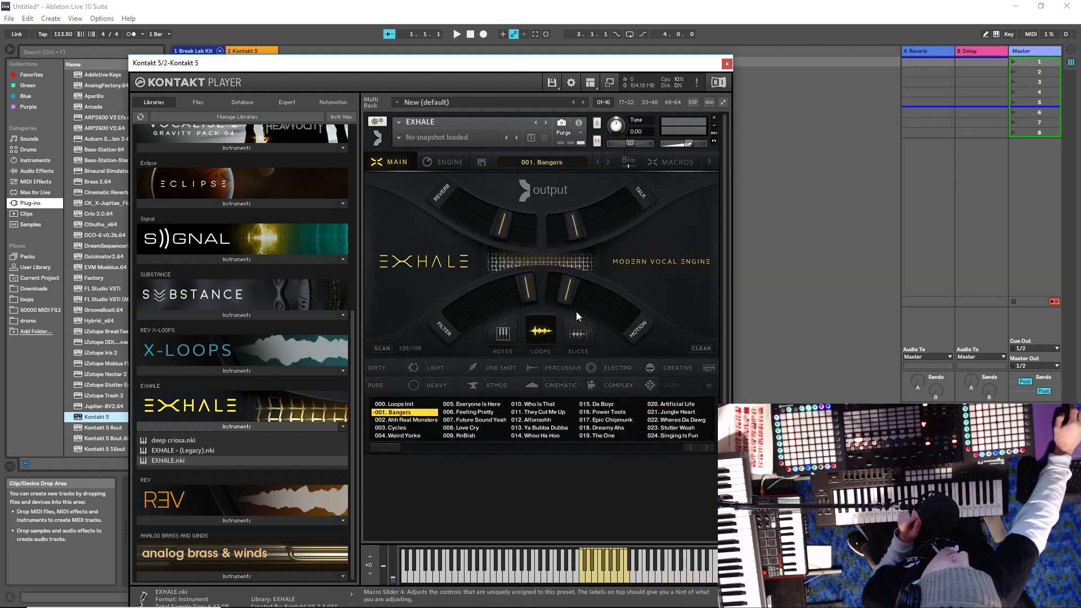
{"action": "left_click", "coordinate": [457, 164]}
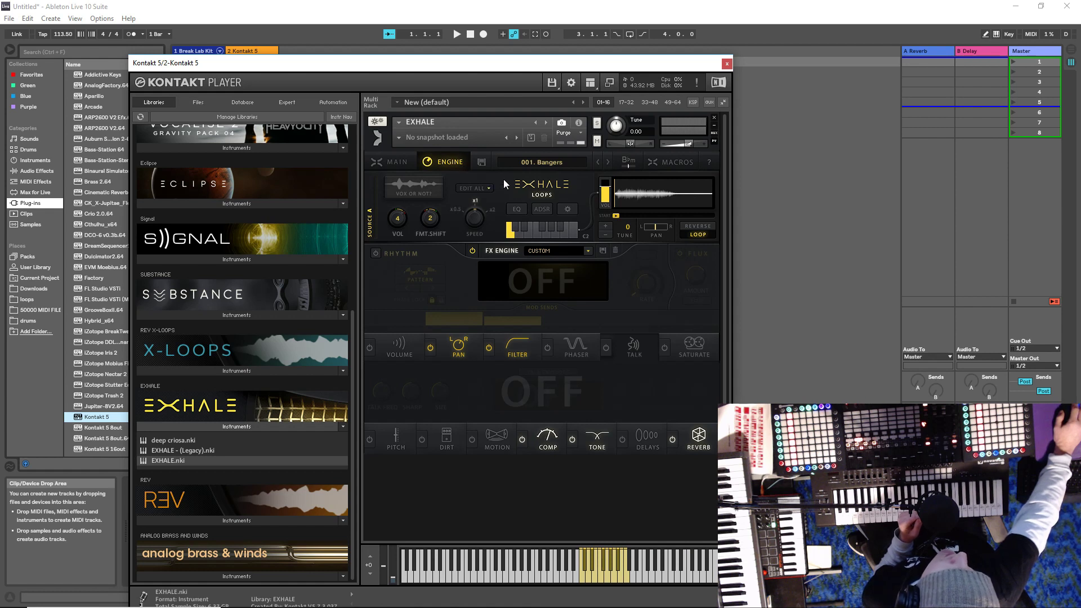
{"action": "left_click", "coordinate": [474, 251]}
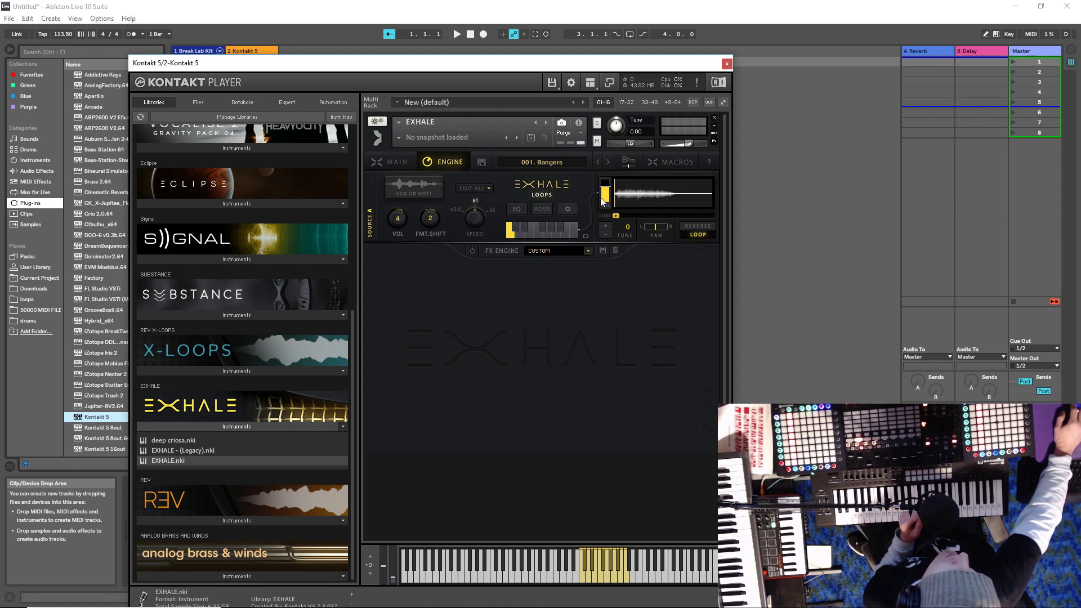
Set the key of the Bangers loops to C minor.
{"action": "left_click", "coordinate": [631, 161]}
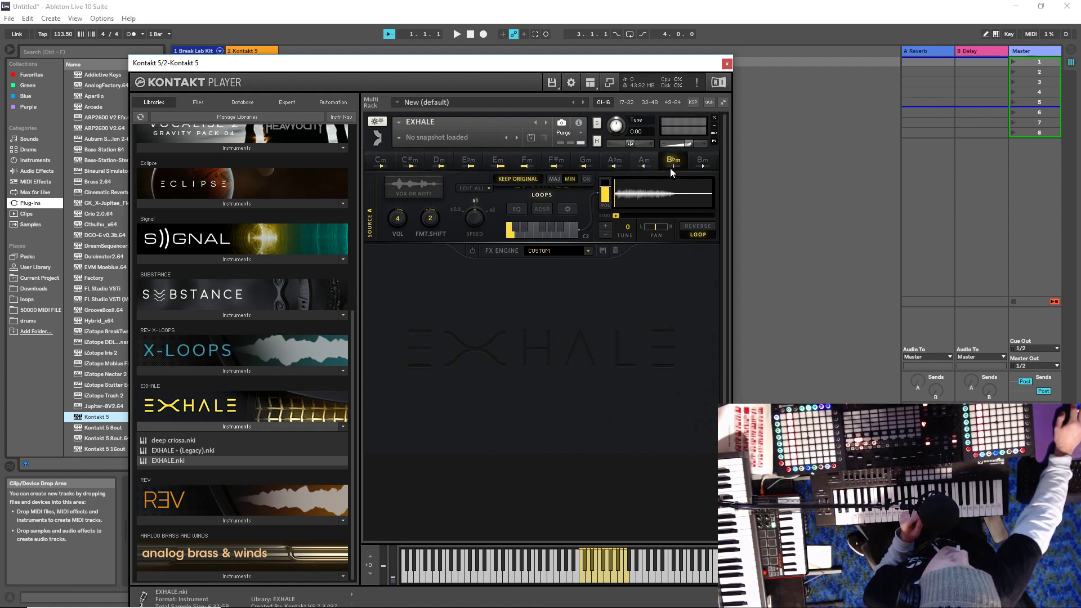
{"action": "left_click", "coordinate": [388, 164]}
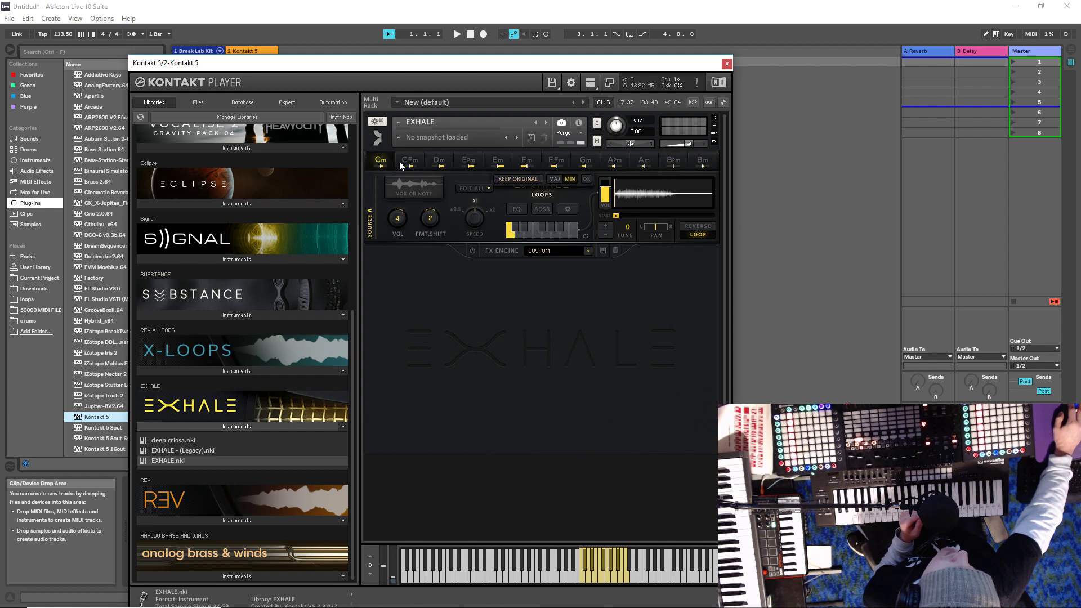
{"action": "left_click", "coordinate": [588, 179]}
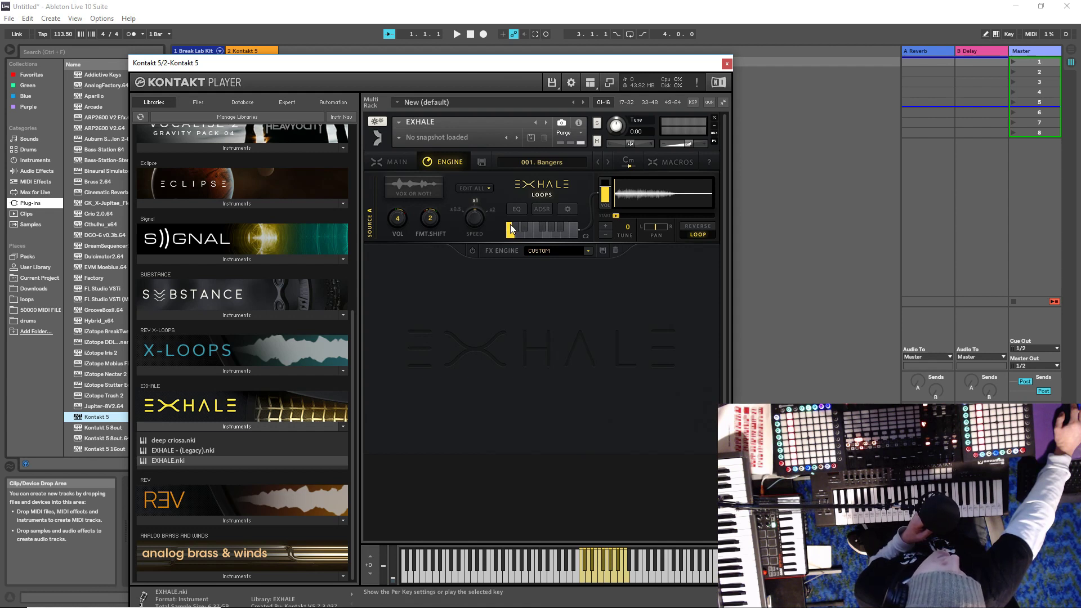
Examine both pages of loop sources available for Source A.
{"action": "left_click", "coordinate": [426, 191]}
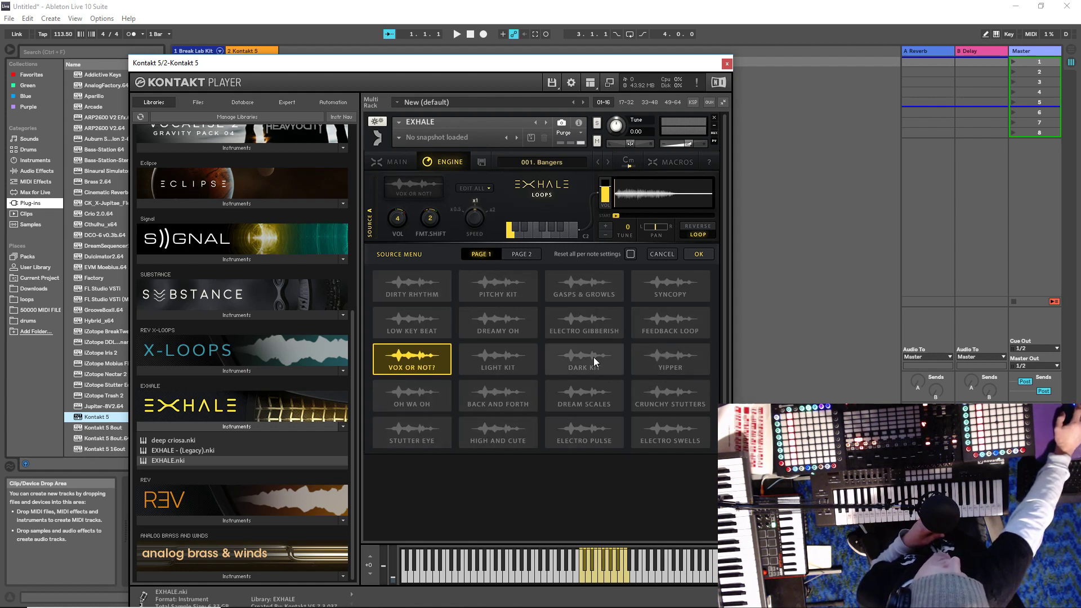
{"action": "left_click", "coordinate": [517, 254]}
{"action": "left_click", "coordinate": [489, 259]}
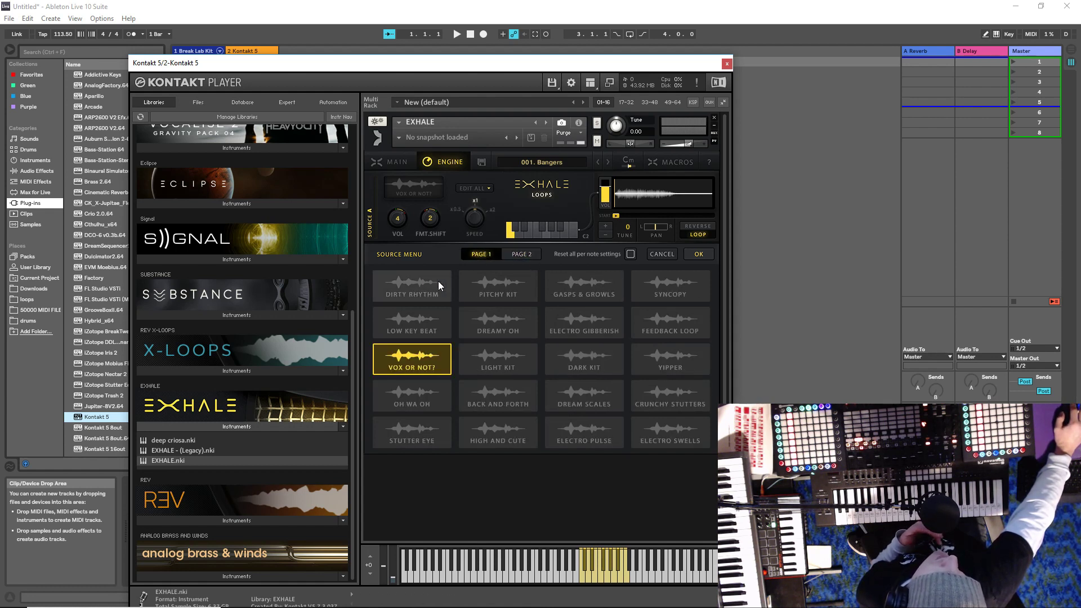
{"action": "left_click", "coordinate": [529, 252]}
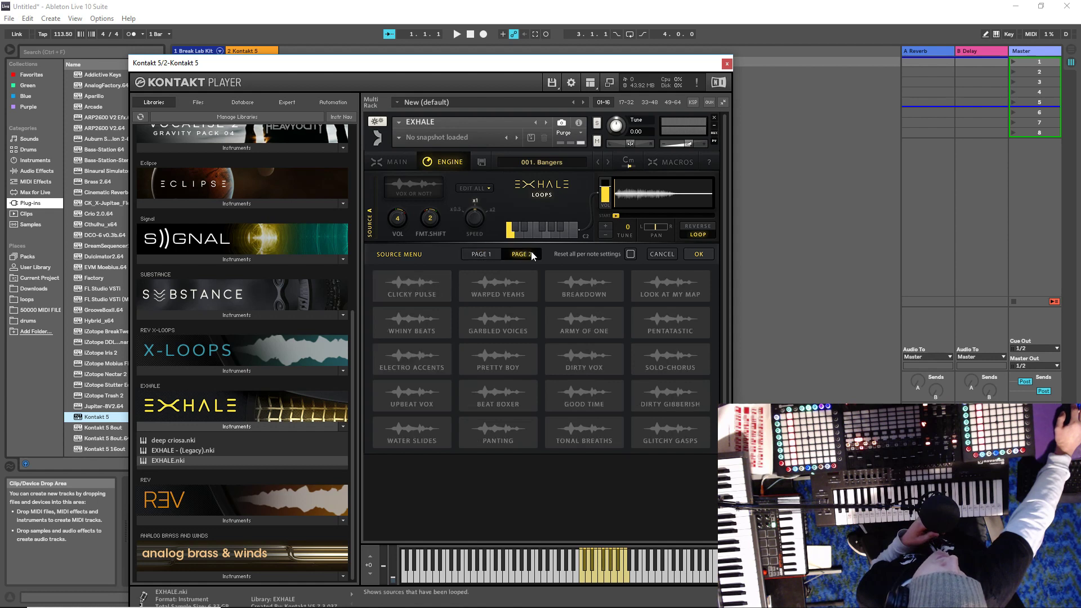
{"action": "left_click", "coordinate": [493, 256]}
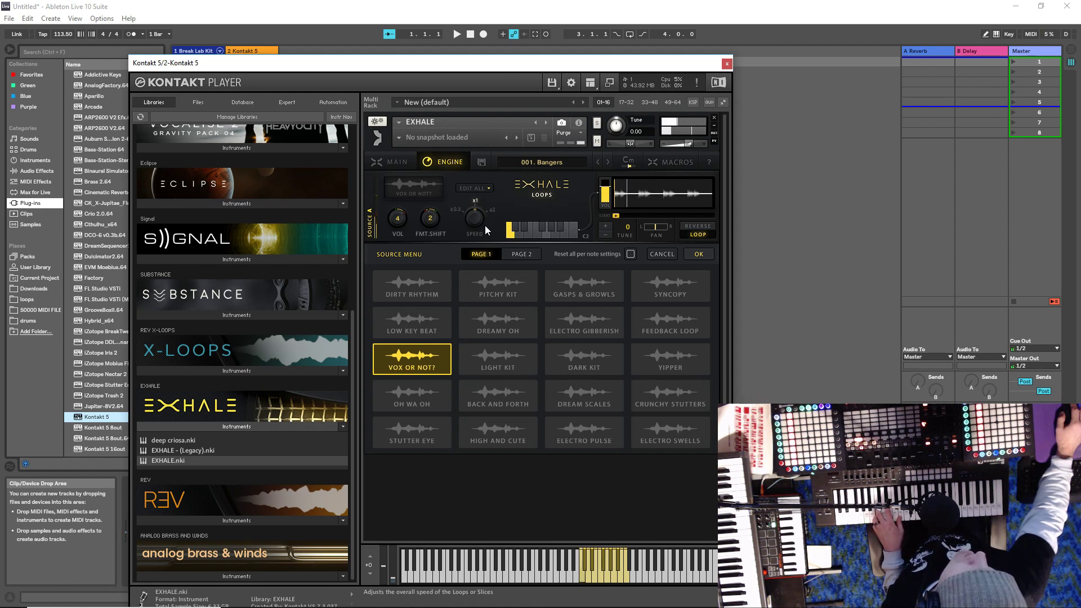
Load the Dirty Rhythm loop source and move its sample start offset to just past the middle of the waveform.
{"action": "left_click", "coordinate": [433, 292]}
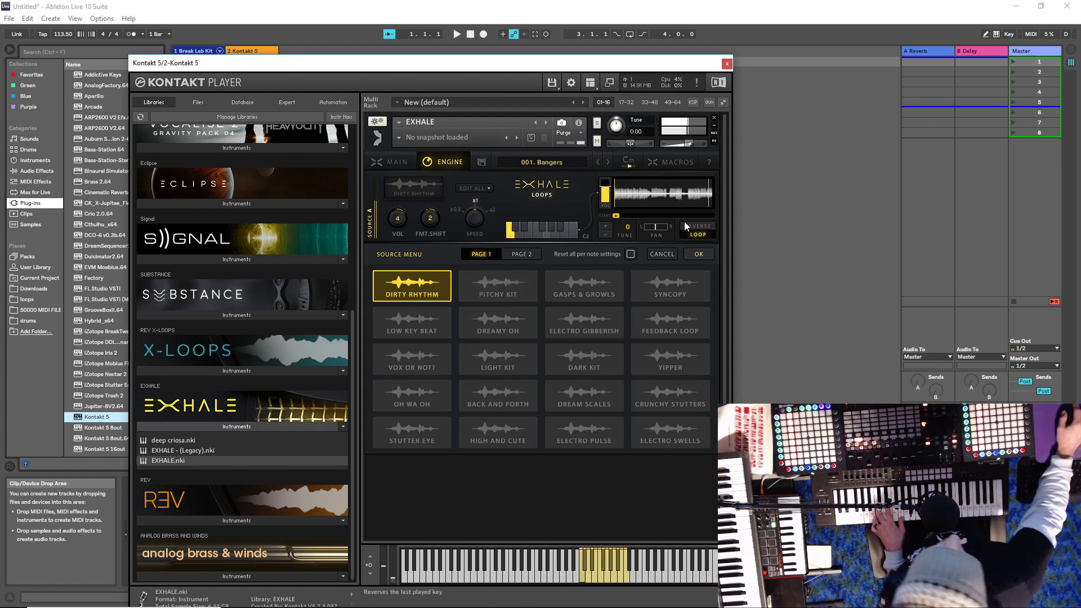
{"action": "left_click_drag", "start_coordinate": [618, 215], "coordinate": [677, 221]}
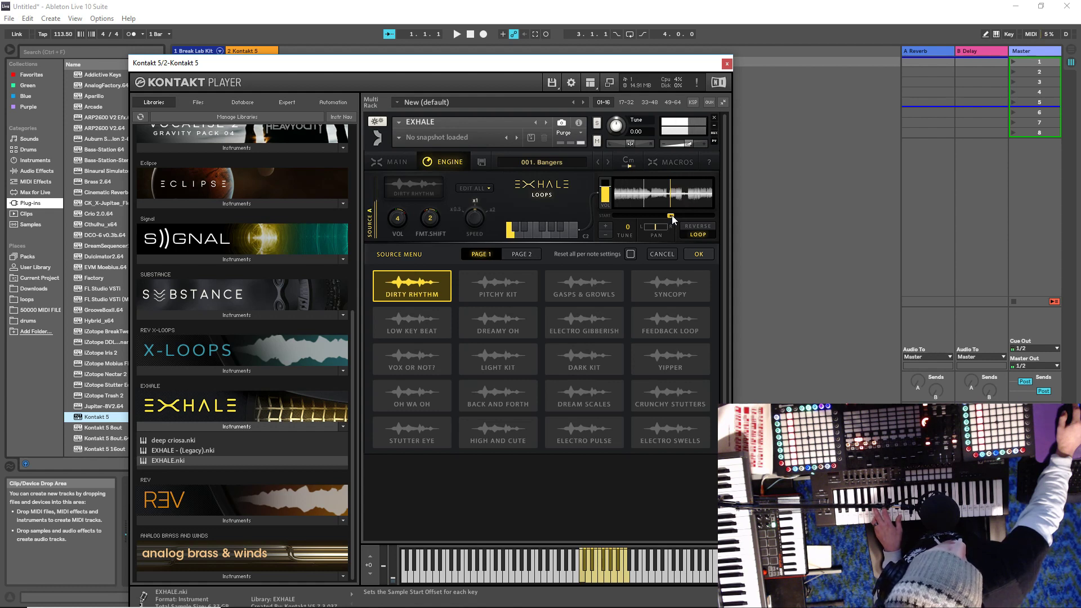
Load the Dreamy Oh loop source for Source A.
{"action": "left_click_drag", "start_coordinate": [430, 199], "coordinate": [446, 216]}
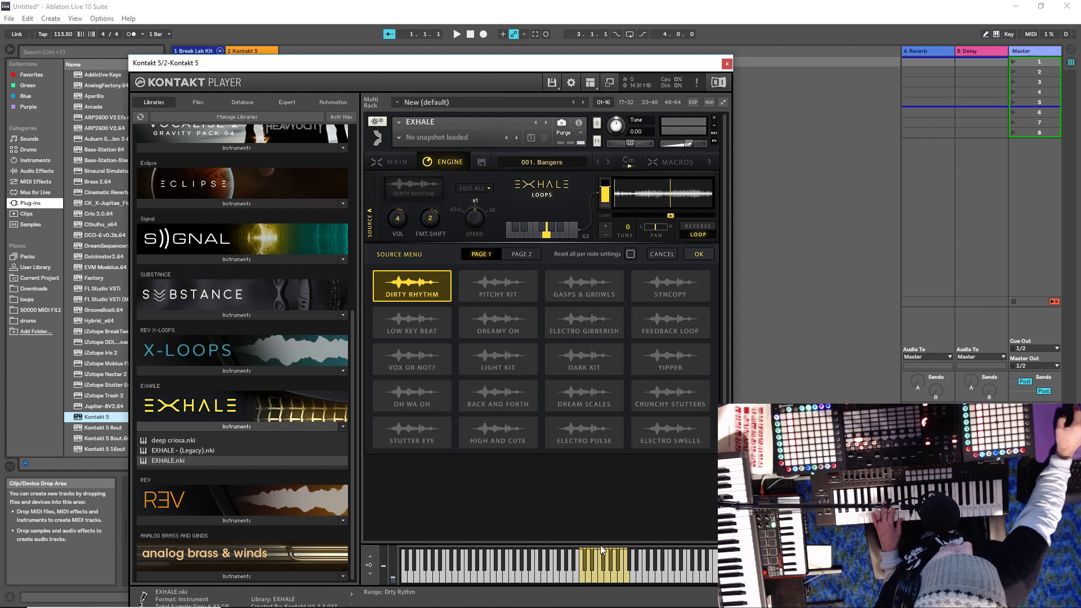
{"action": "left_click", "coordinate": [529, 254]}
{"action": "left_click", "coordinate": [479, 254]}
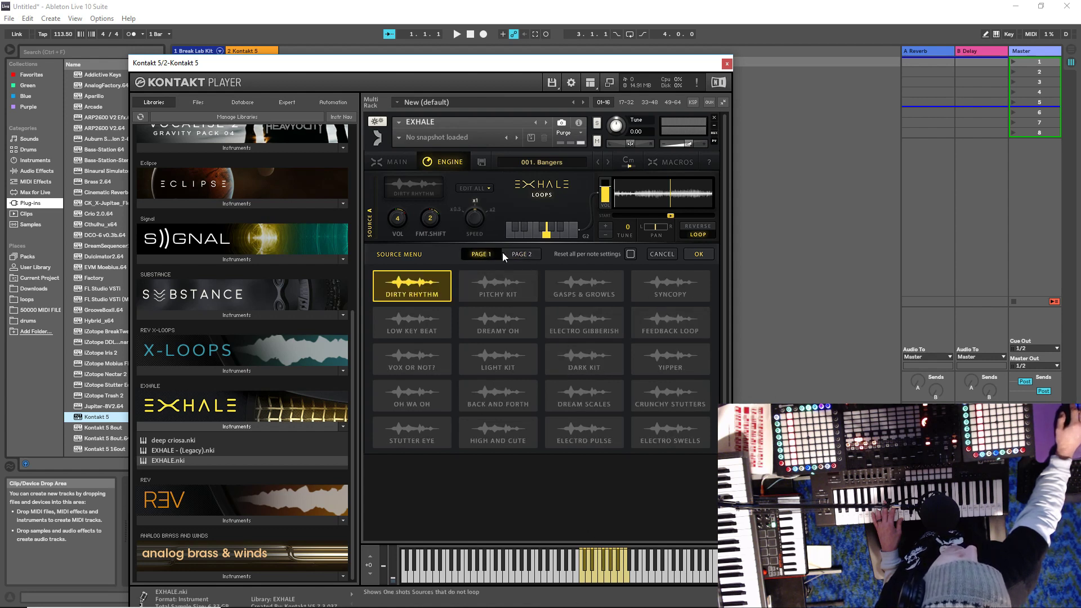
{"action": "left_click", "coordinate": [516, 323]}
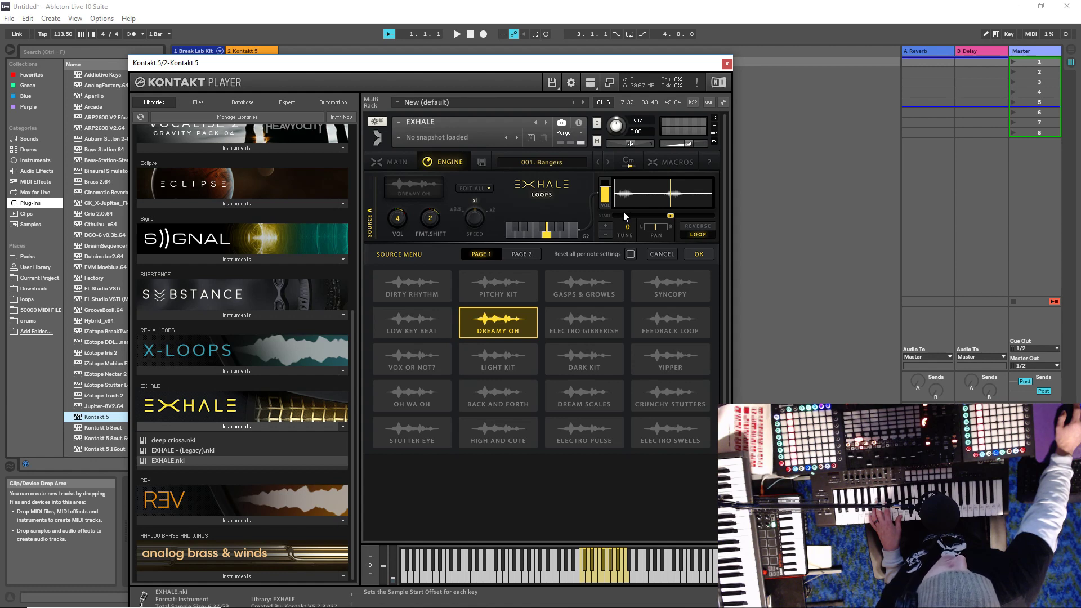
Turn on the FX engine and its Rhythm section to view their controls, and switch both off again.
{"action": "left_click", "coordinate": [394, 161]}
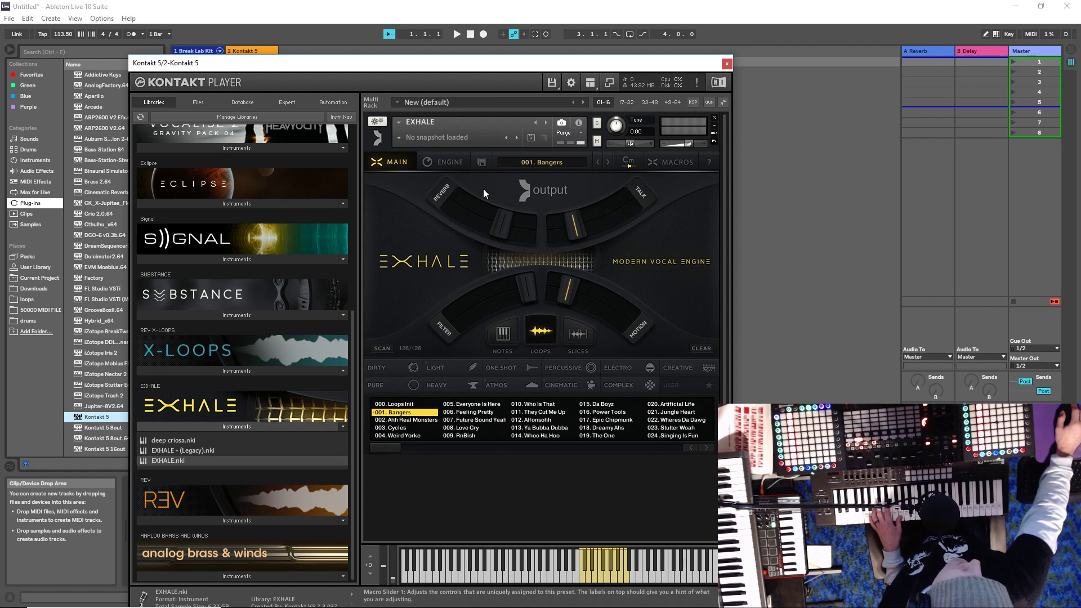
{"action": "left_click", "coordinate": [435, 161]}
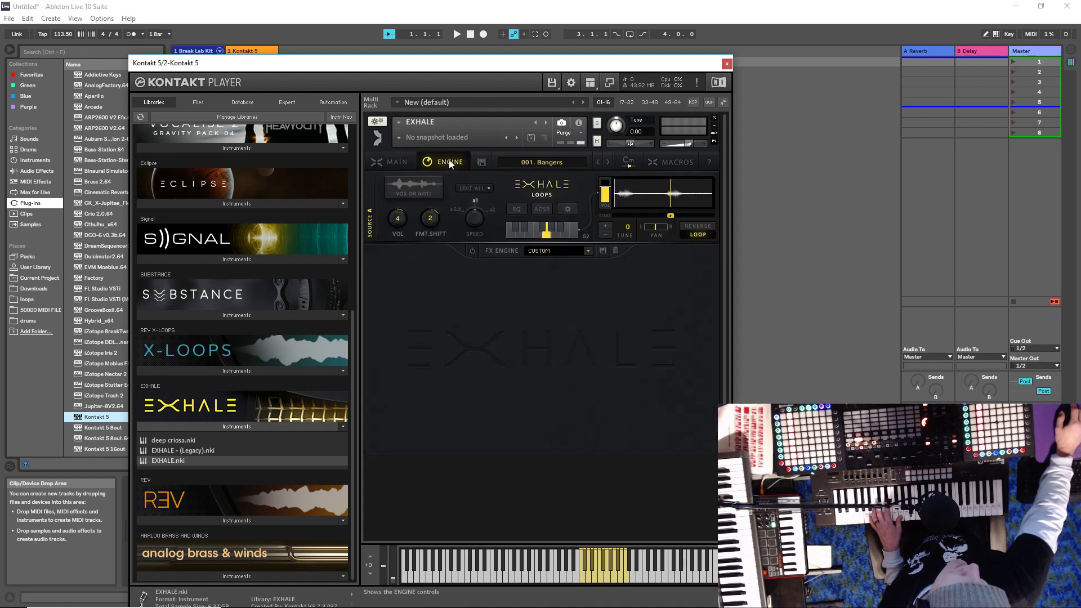
{"action": "left_click", "coordinate": [471, 252]}
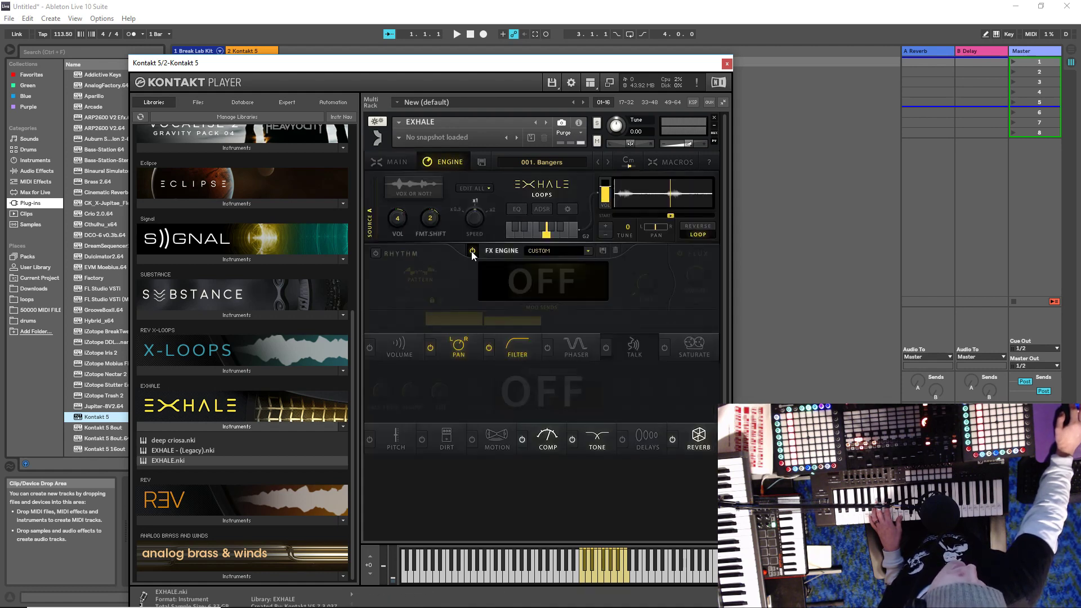
{"action": "left_click", "coordinate": [377, 253]}
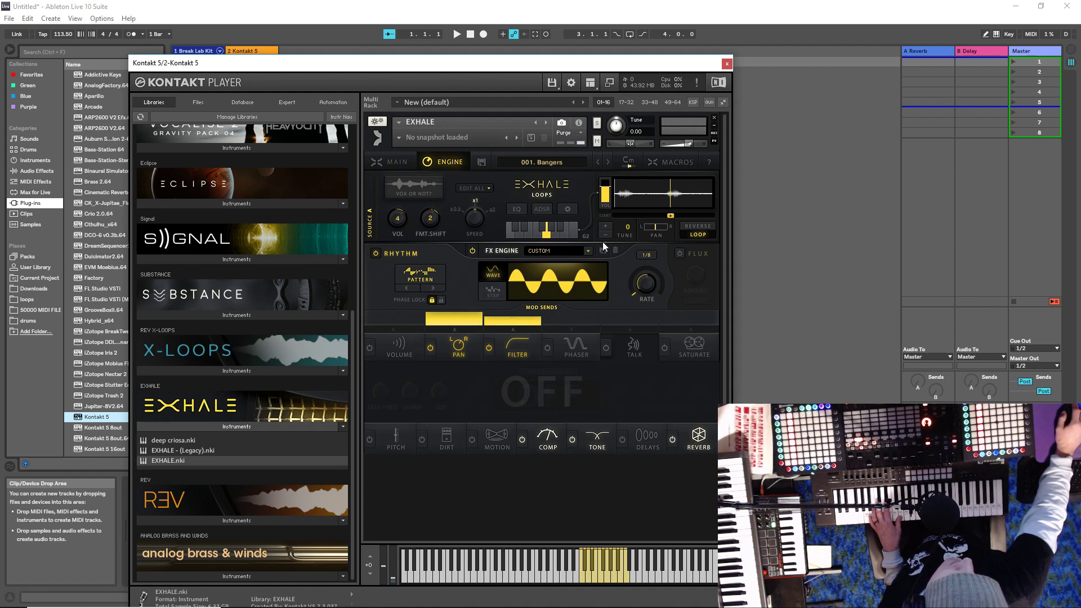
{"action": "left_click", "coordinate": [375, 254]}
{"action": "left_click", "coordinate": [471, 251]}
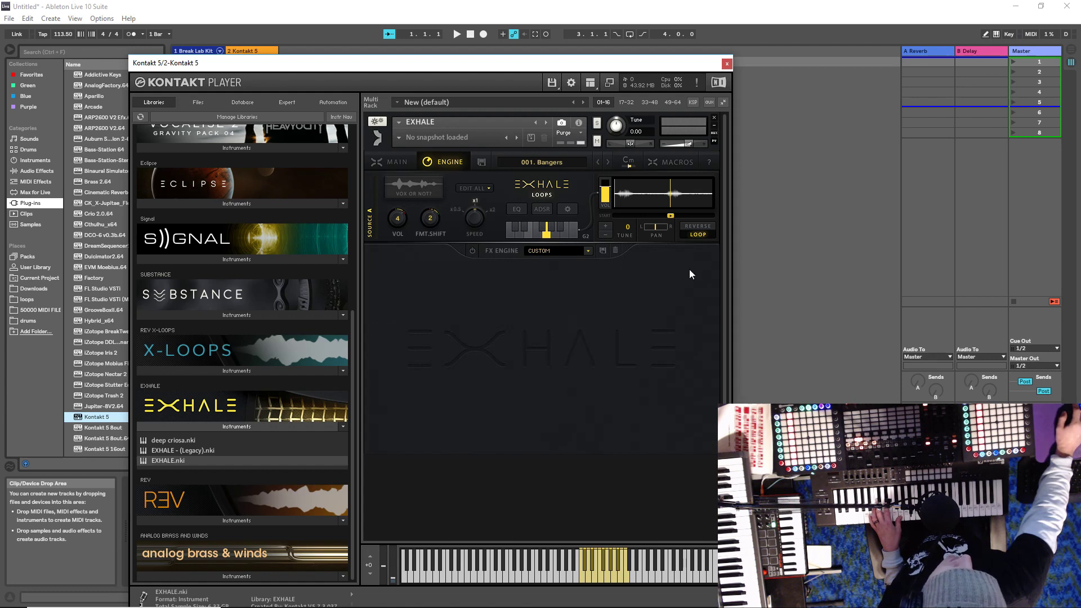
Switch the instrument to Slices mode, discarding the changes made to the 001. Bangers preset.
{"action": "left_click", "coordinate": [388, 162]}
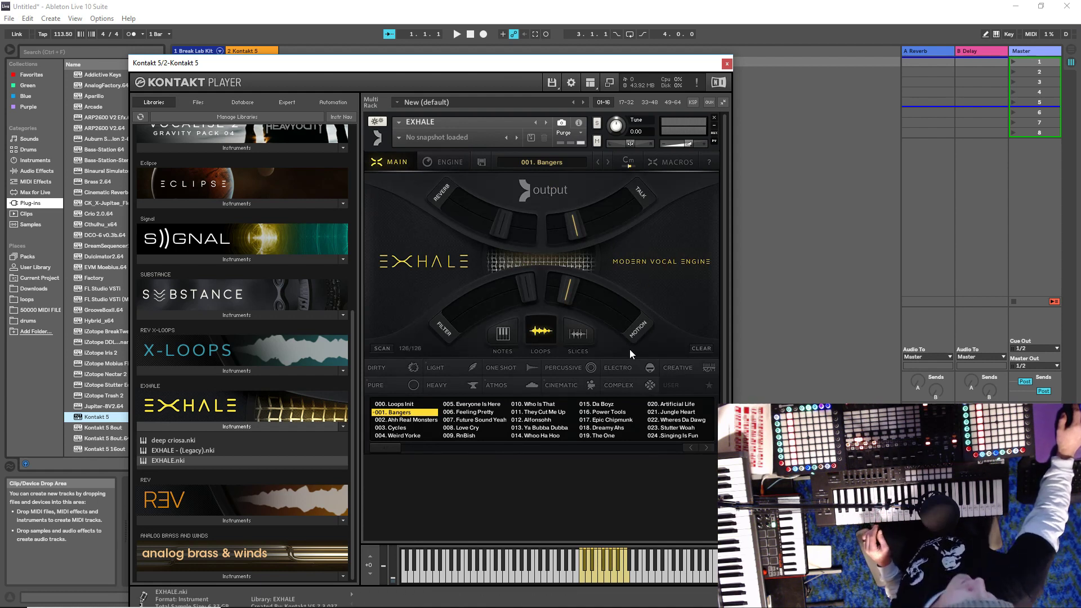
{"action": "left_click", "coordinate": [584, 334]}
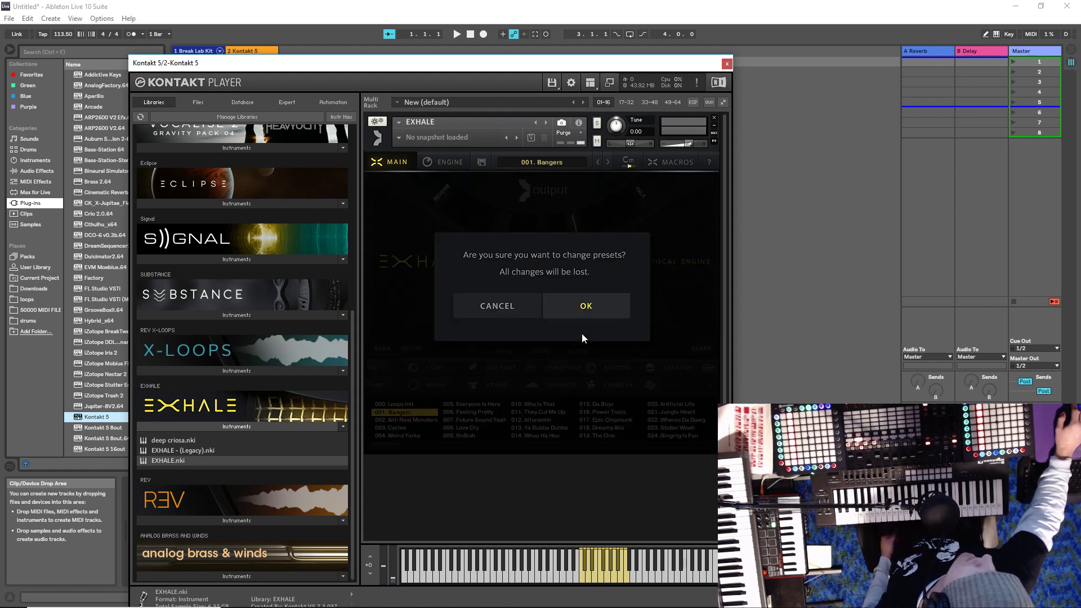
{"action": "left_click", "coordinate": [600, 310]}
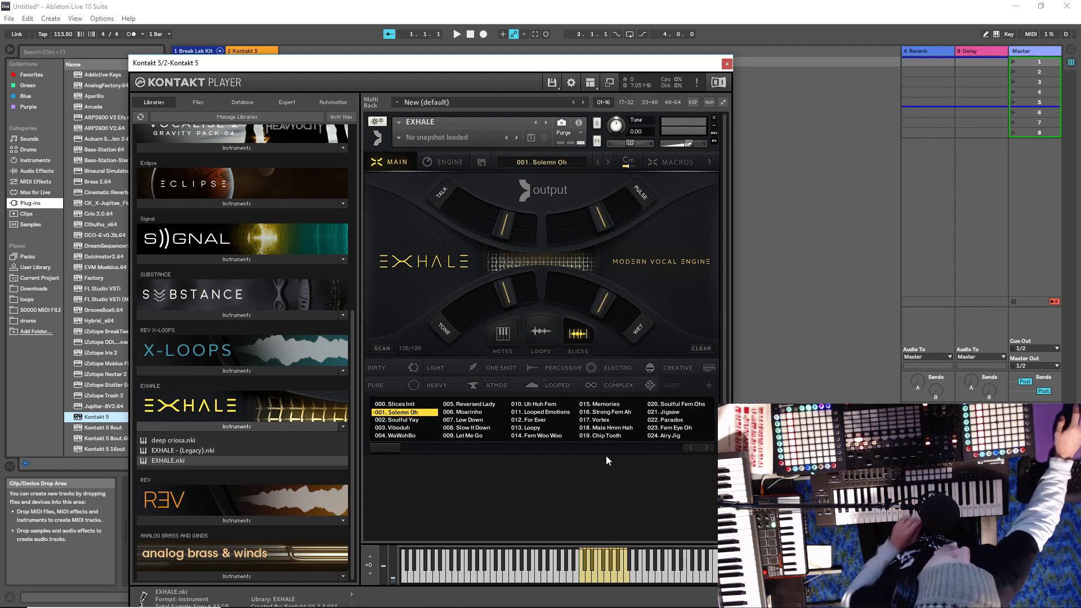
Load the 000. Slices Init preset and turn off its FX engine.
{"action": "left_click", "coordinate": [437, 161]}
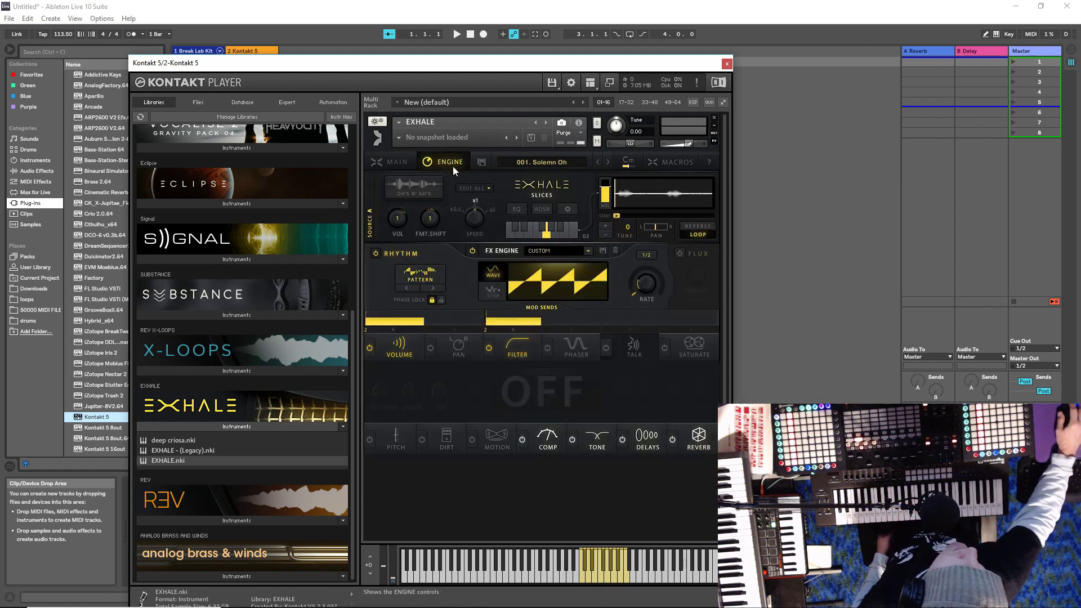
{"action": "left_click", "coordinate": [390, 161]}
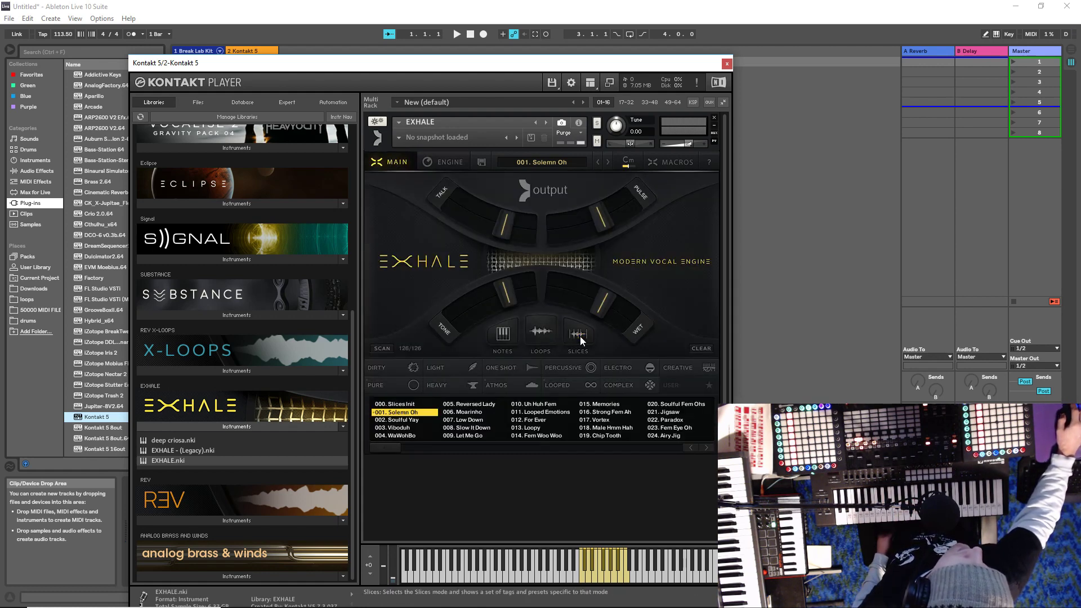
{"action": "left_click", "coordinate": [395, 404]}
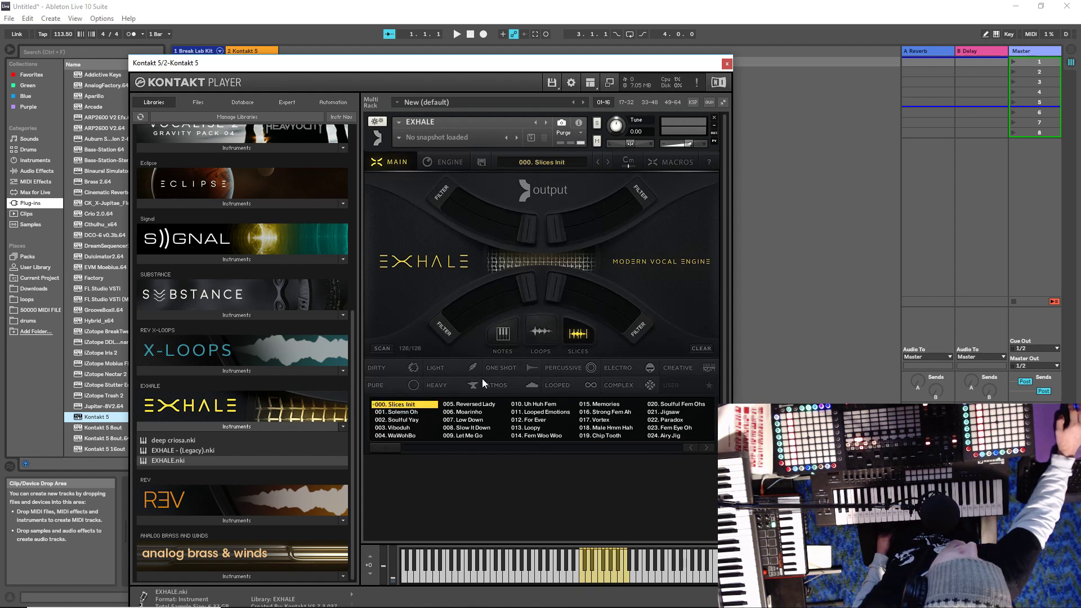
{"action": "left_click", "coordinate": [443, 162]}
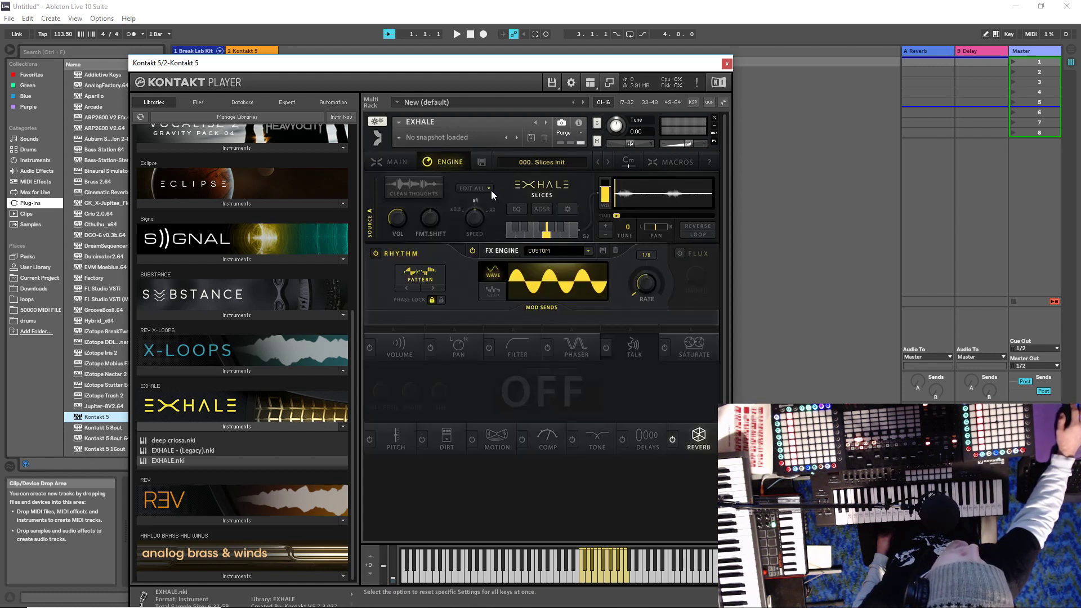
{"action": "left_click", "coordinate": [473, 251]}
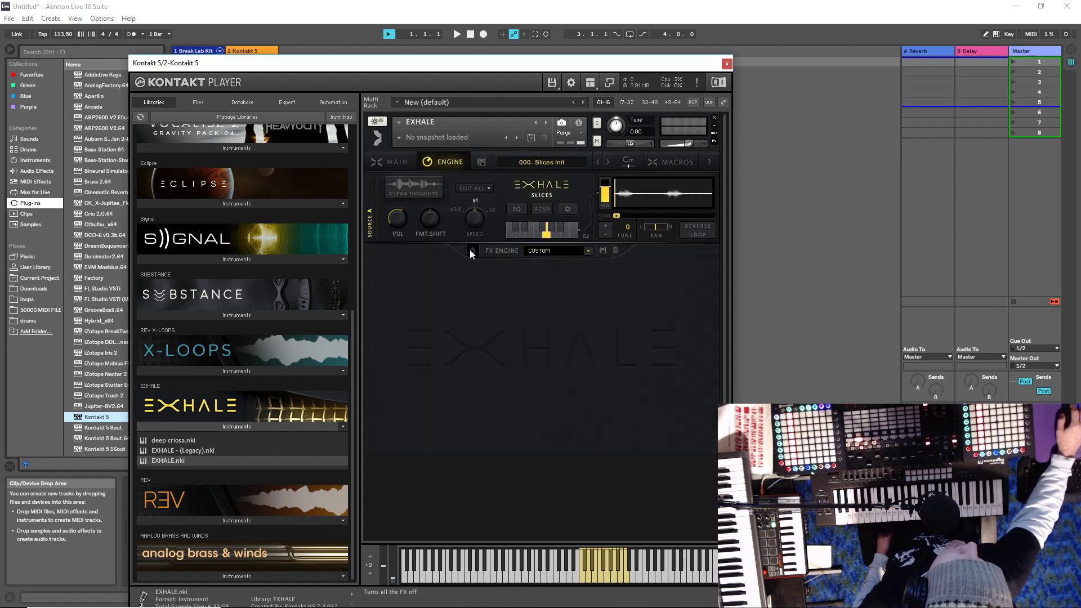
Examine both pages of slice sources available for Source A.
{"action": "left_click", "coordinate": [424, 186]}
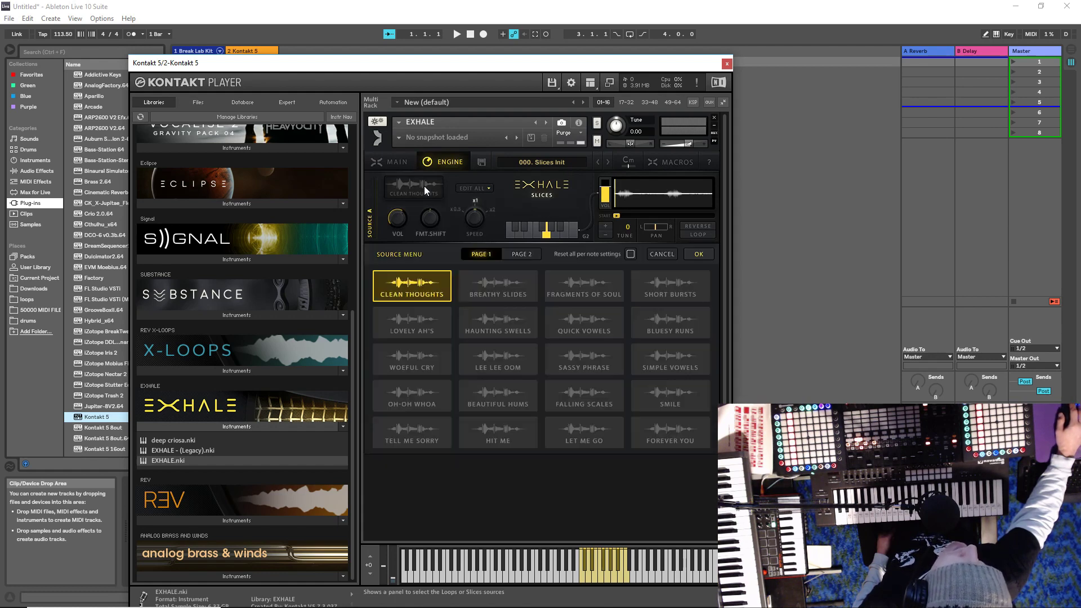
{"action": "left_click", "coordinate": [522, 255]}
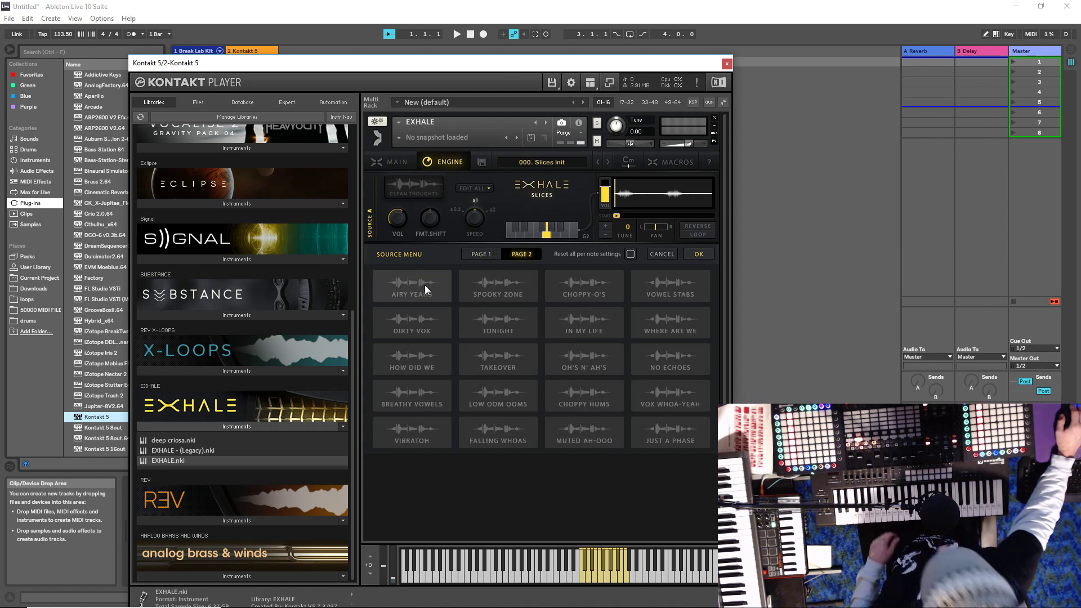
{"action": "left_click", "coordinate": [485, 254]}
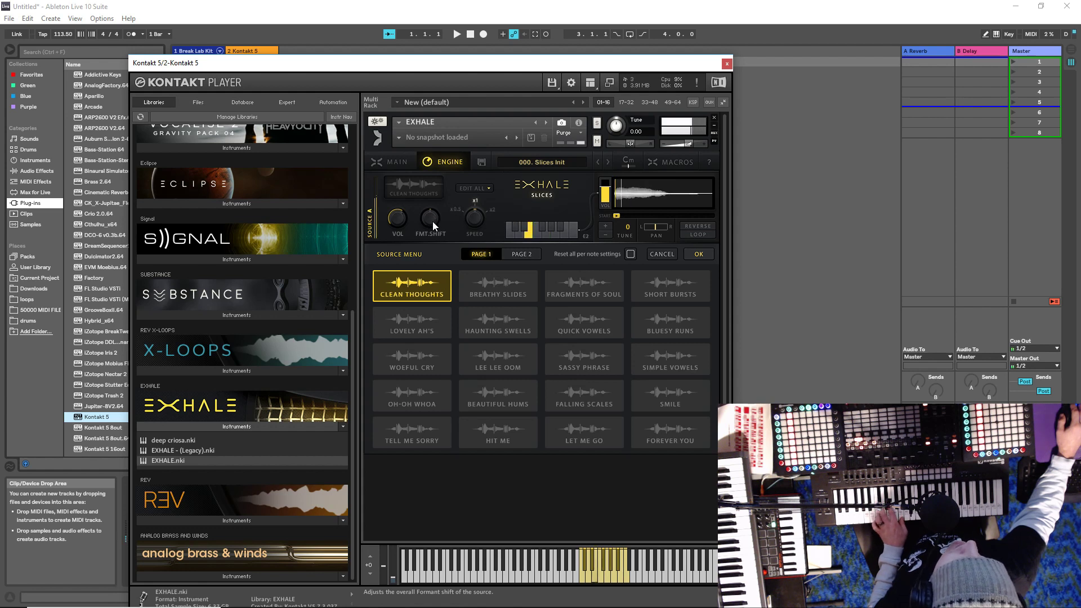
Sweep the Clean Thoughts source's formant shift up to 77 %, down into negative values, and back to 14 %.
{"action": "left_click_drag", "start_coordinate": [431, 219], "coordinate": [424, 205]}
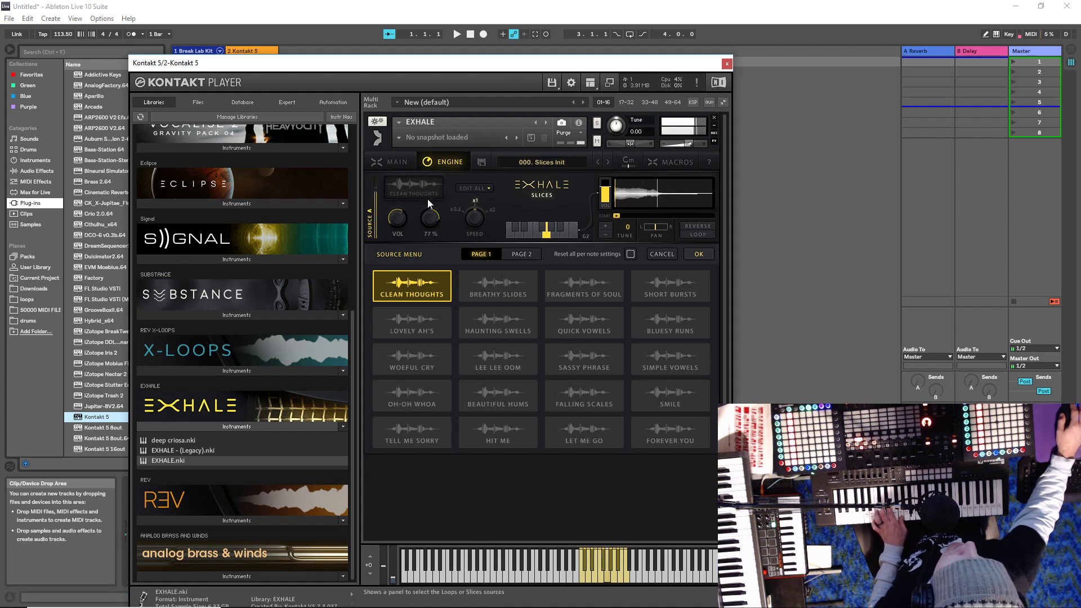
{"action": "left_click_drag", "start_coordinate": [431, 220], "coordinate": [431, 234]}
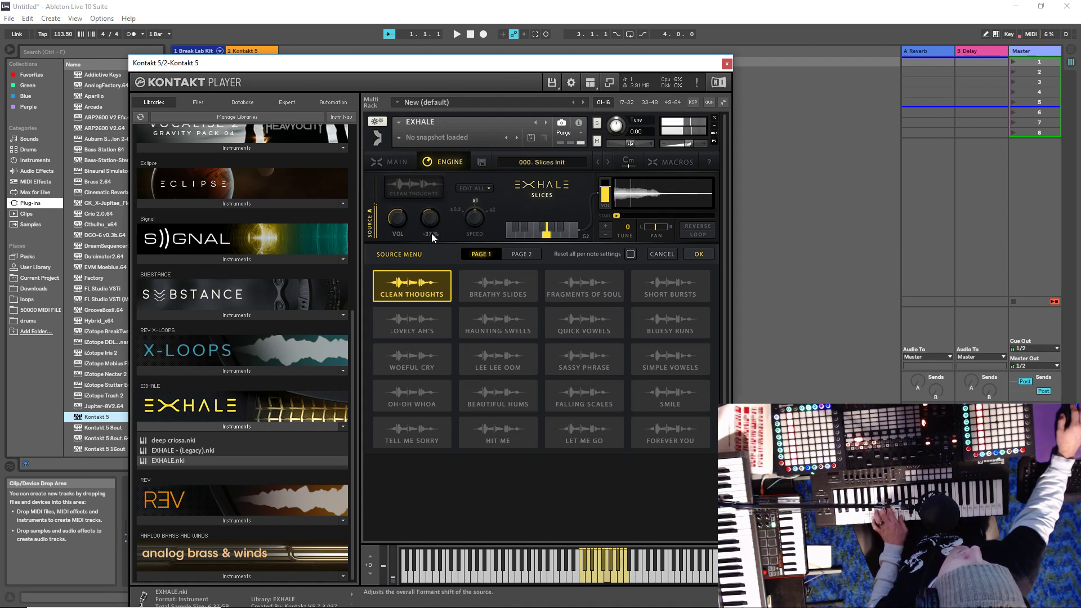
{"action": "left_click_drag", "start_coordinate": [431, 277], "coordinate": [428, 228]}
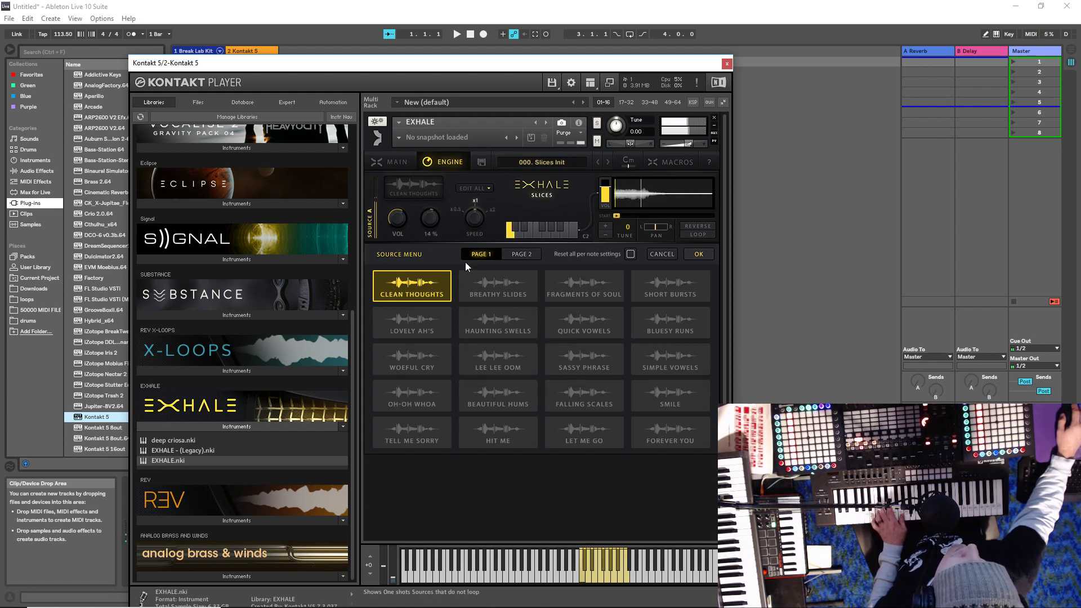
Audition the Breathy Slides, Fragments of Soul and Short Bursts slice sources in turn.
{"action": "left_click", "coordinate": [488, 283]}
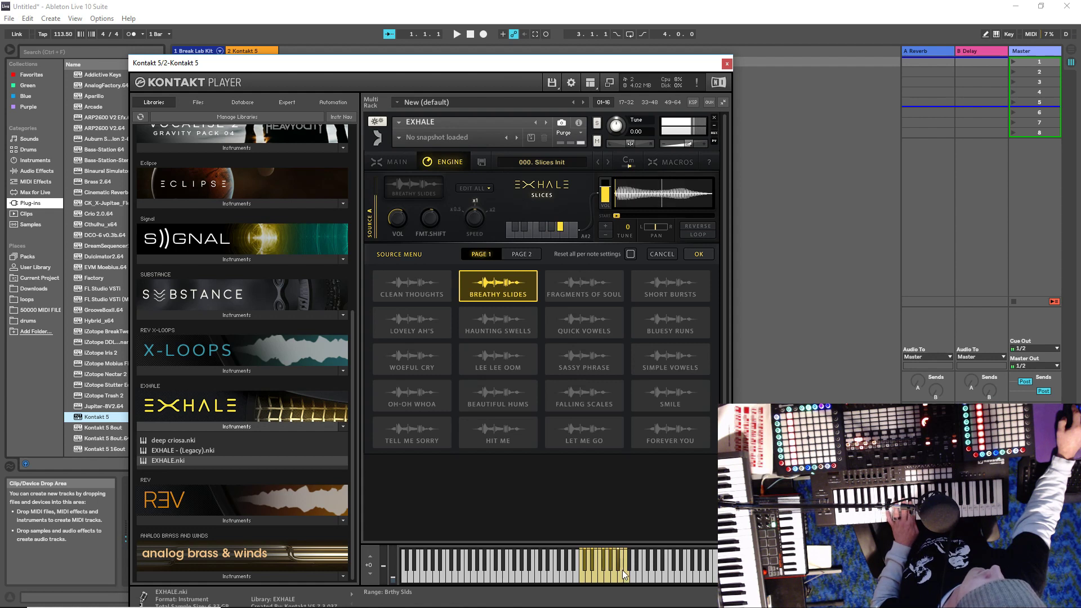
{"action": "left_click", "coordinate": [596, 293]}
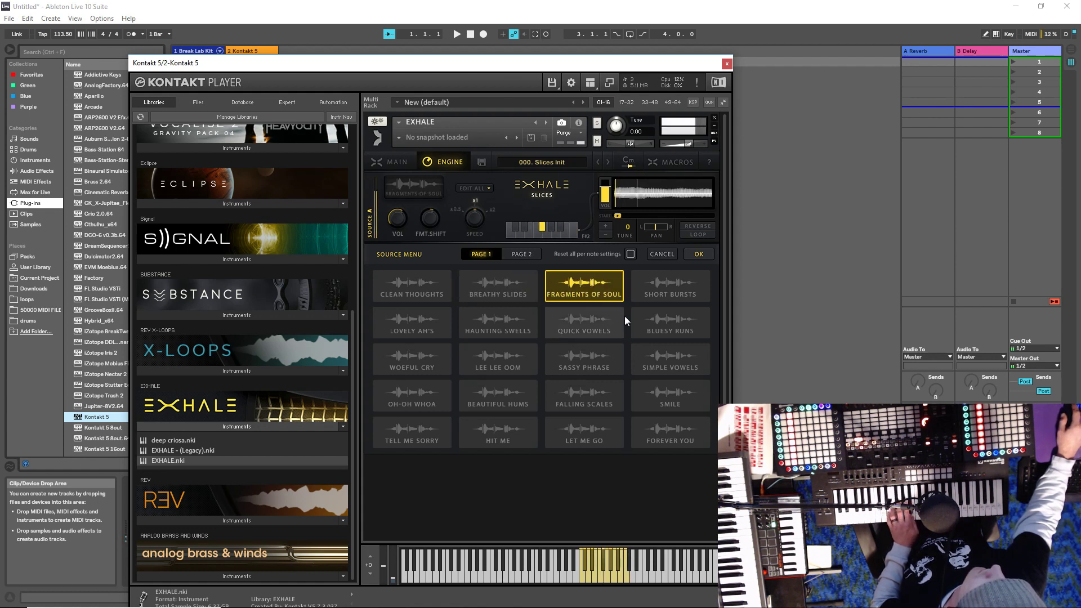
{"action": "left_click", "coordinate": [680, 293]}
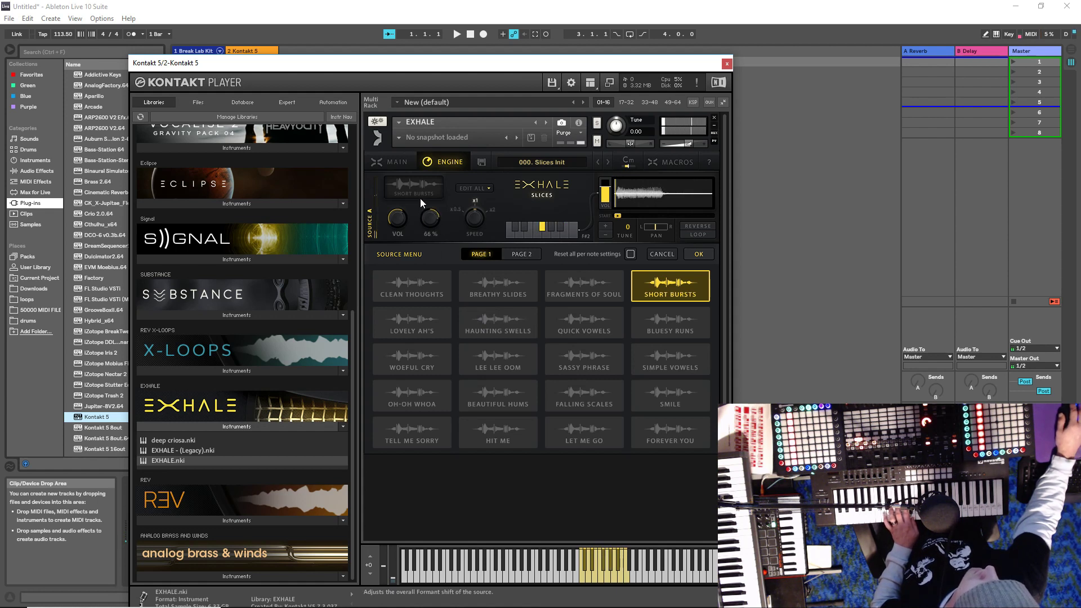
Set the Short Bursts source's speed to x0.5 and its formant shift to 100 %.
{"action": "left_click_drag", "start_coordinate": [427, 211], "coordinate": [467, 252]}
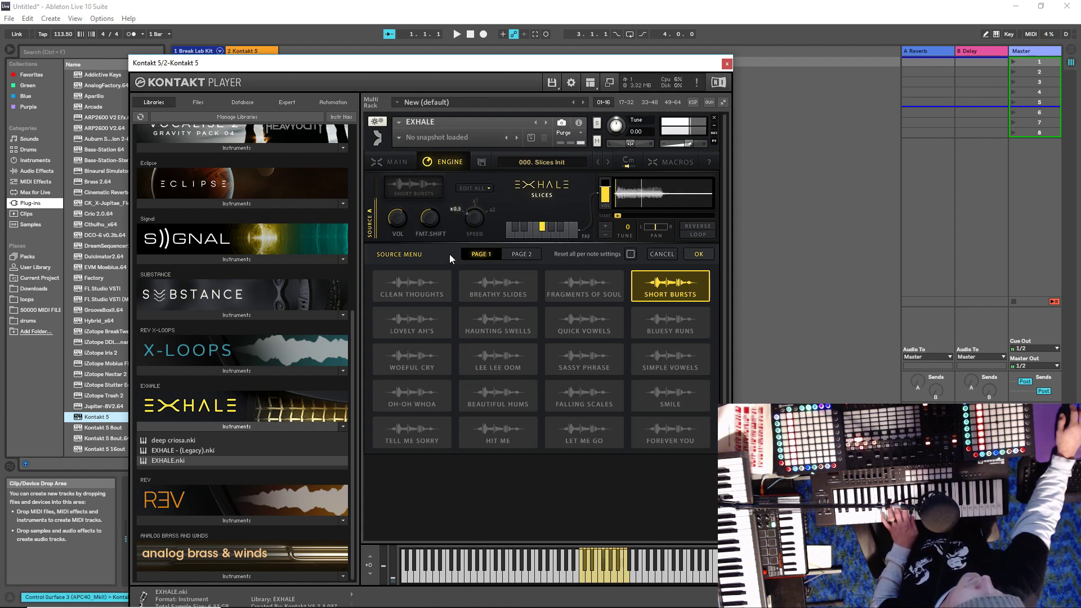
{"action": "left_click_drag", "start_coordinate": [427, 222], "coordinate": [428, 161]}
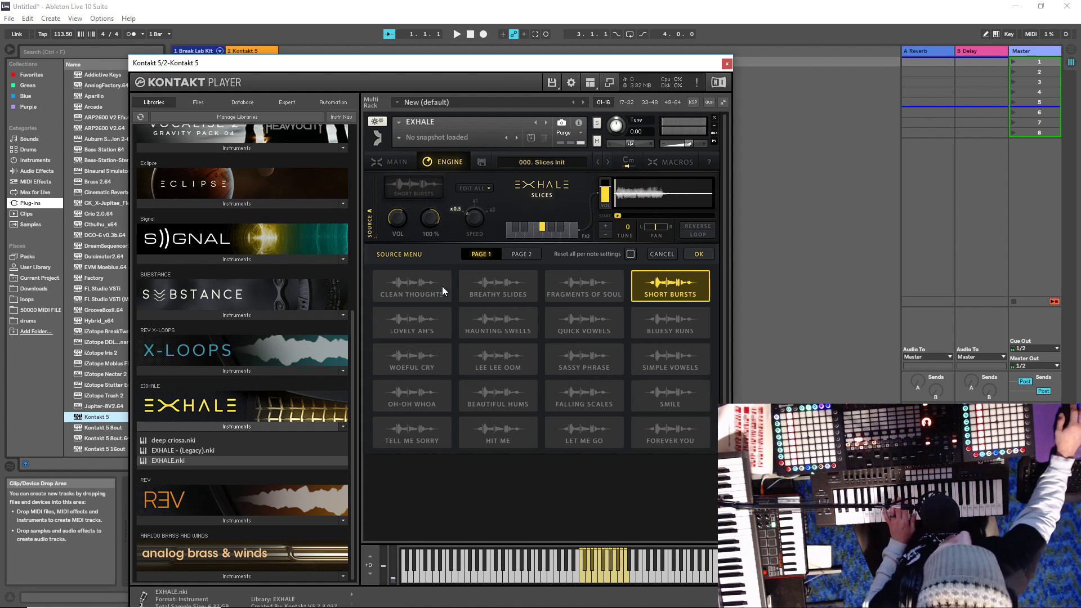
Load the Lovely Ah's slice source and return its formant shift to centre and its speed to x1.
{"action": "left_click", "coordinate": [424, 347]}
{"action": "left_click", "coordinate": [425, 328]}
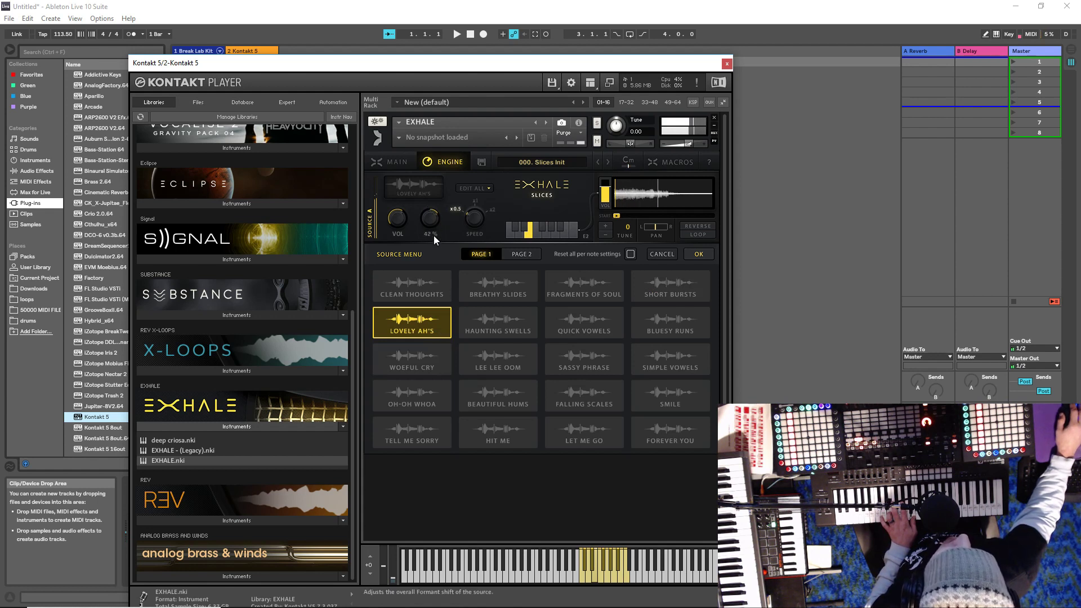
{"action": "left_click_drag", "start_coordinate": [435, 244], "coordinate": [431, 240]}
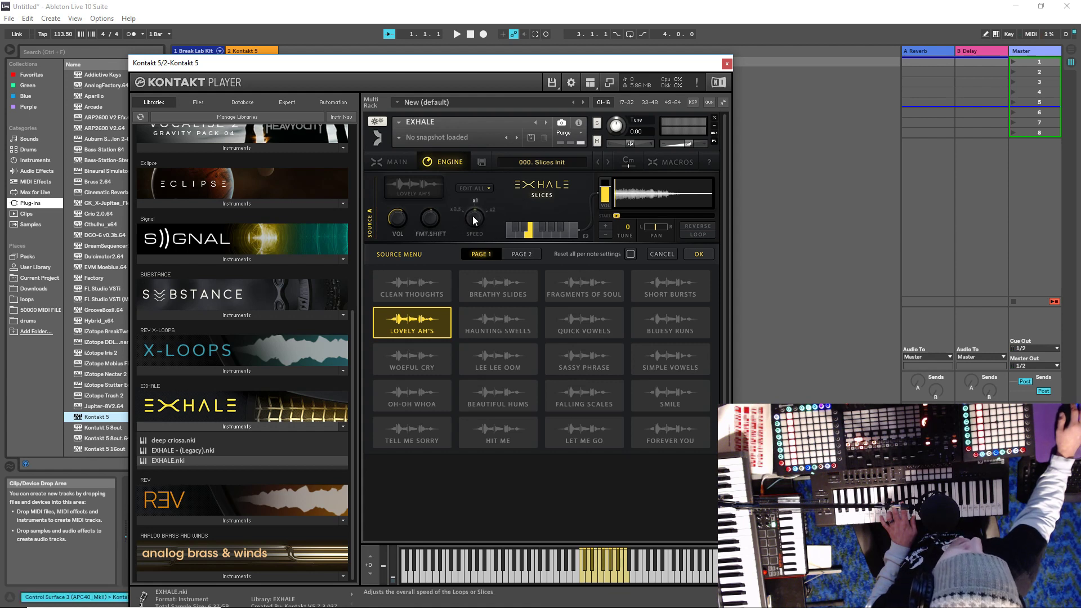
Reset all settings for every key of the Lovely Ah's source at once.
{"action": "left_click", "coordinate": [487, 191]}
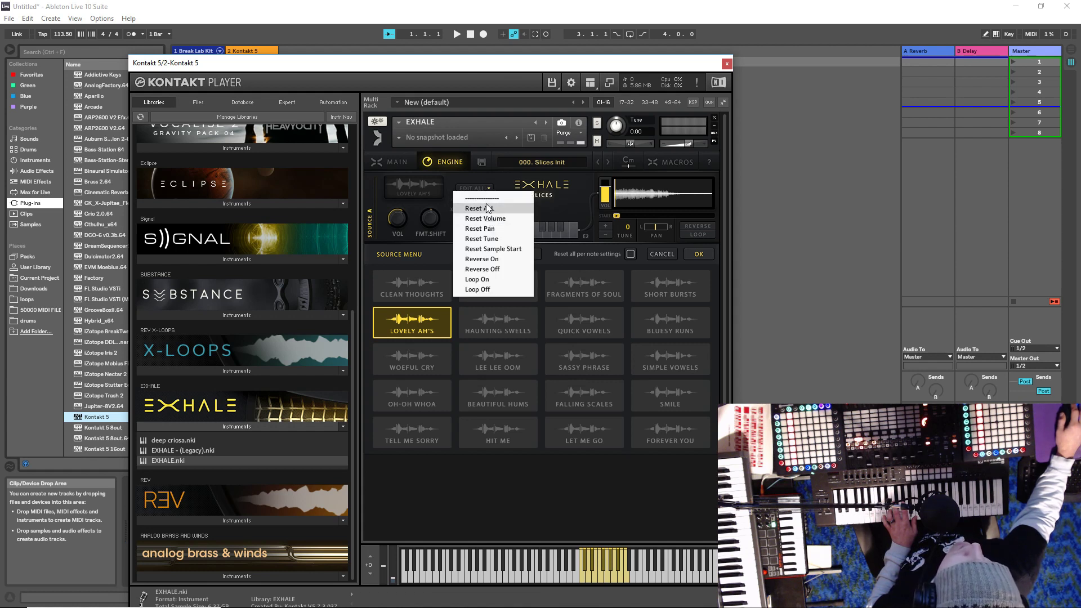
{"action": "left_click", "coordinate": [488, 209]}
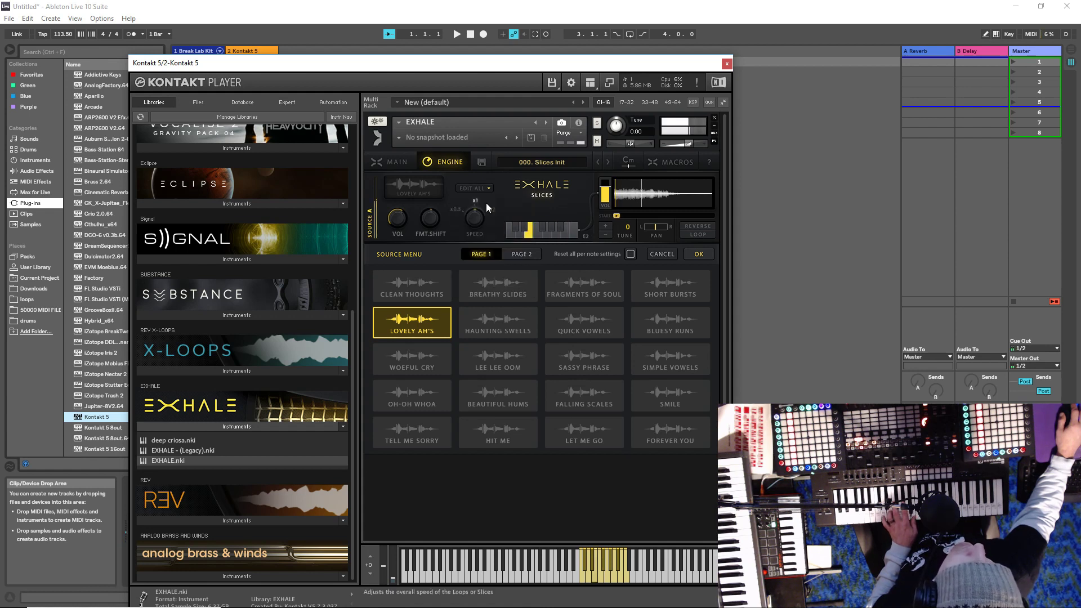
Load Haunting Swells and move the F#2 key's sample start offset to about the middle of the waveform, and select the G#2 key.
{"action": "left_click", "coordinate": [495, 324]}
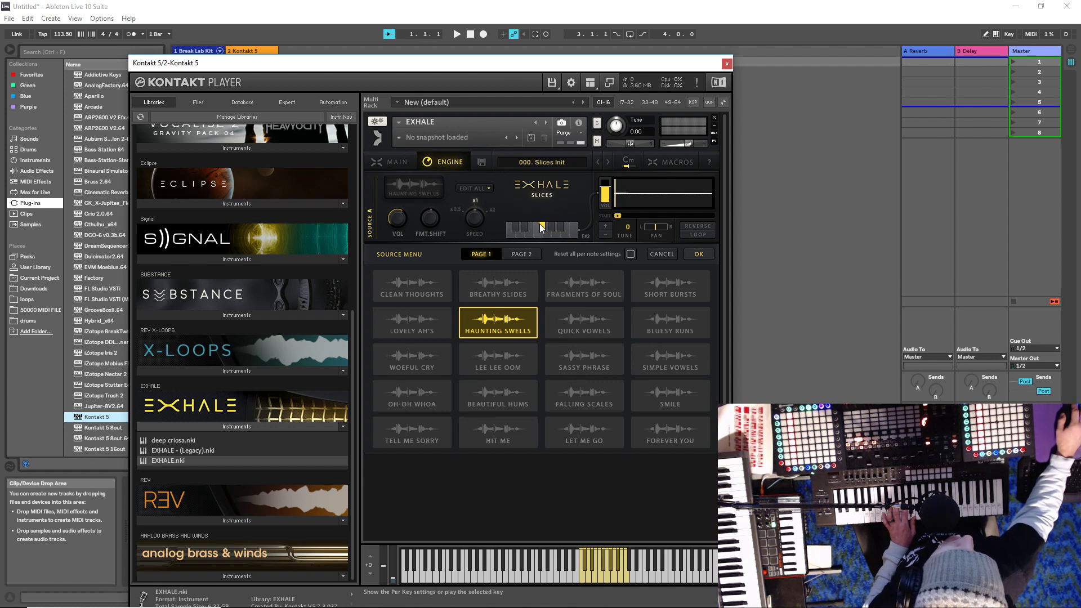
{"action": "left_click_drag", "start_coordinate": [638, 191], "coordinate": [643, 193]}
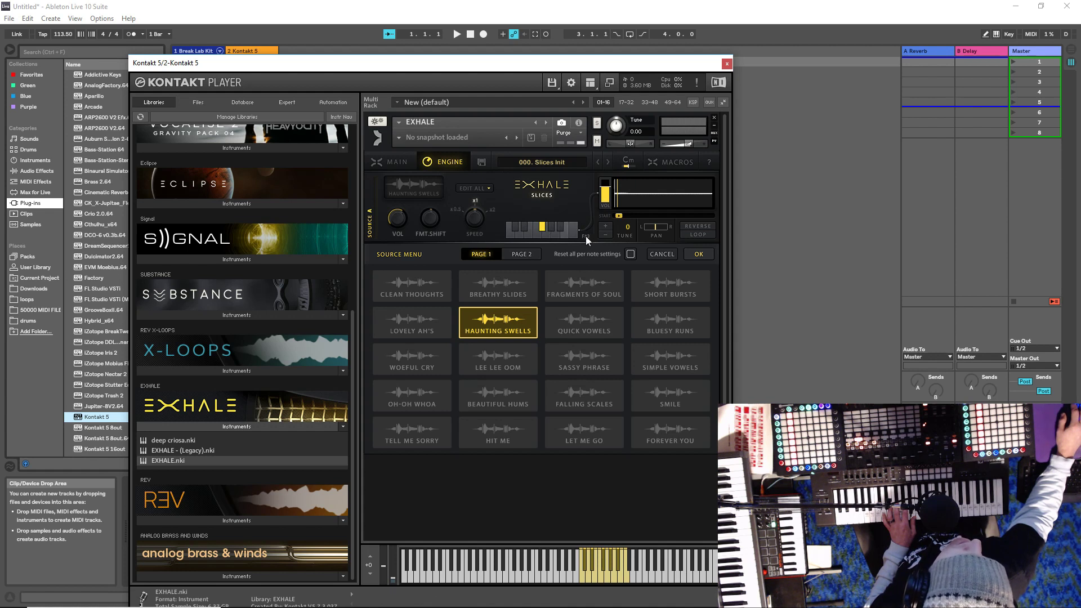
{"action": "mouse_move", "coordinate": [634, 221]}
{"action": "left_mouse_down"}
{"action": "mouse_move", "coordinate": [623, 223]}
{"action": "mouse_move", "coordinate": [665, 221]}
{"action": "left_mouse_up"}
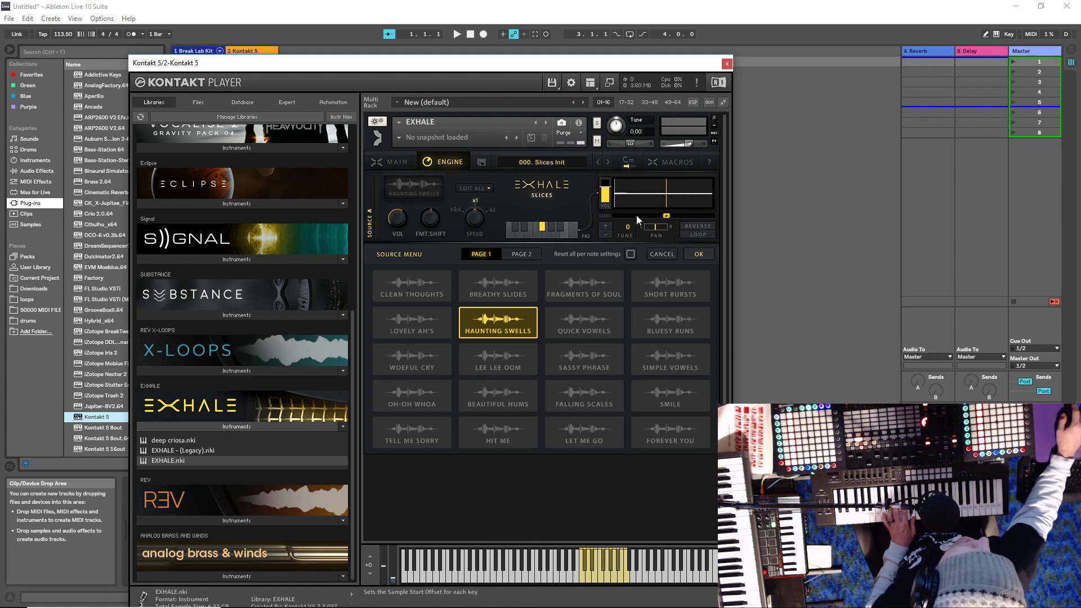
{"action": "left_click", "coordinate": [551, 226]}
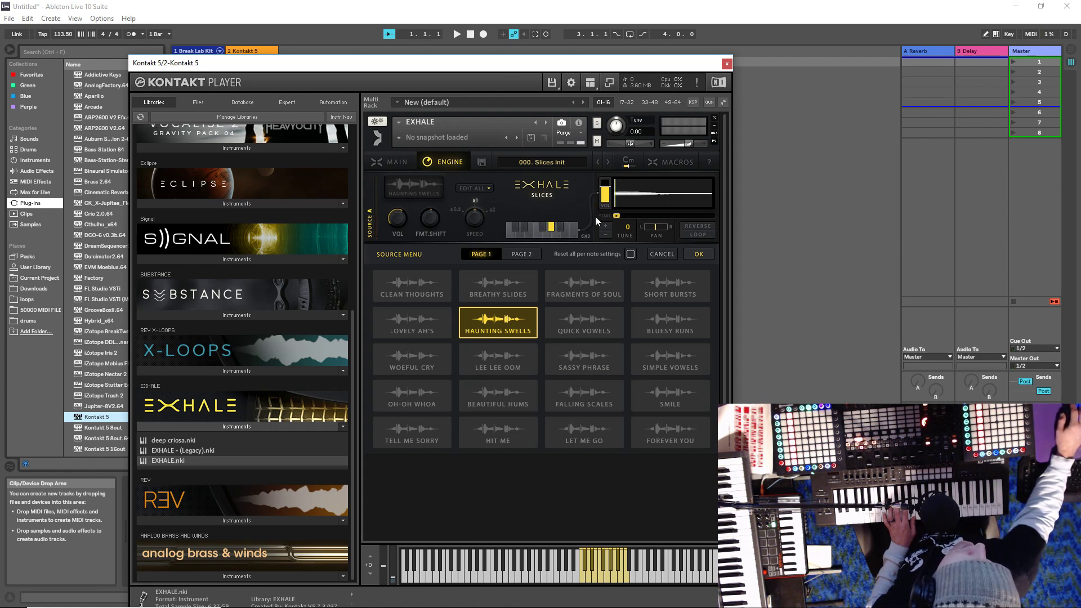
Open the slice source menu and audition Quick Vowels, Bluesy Runs, Woeful Cry, Lee Lee Oom, Sassy Phrase and Simple Vowels in turn.
{"action": "left_click", "coordinate": [417, 191]}
{"action": "left_click", "coordinate": [418, 192]}
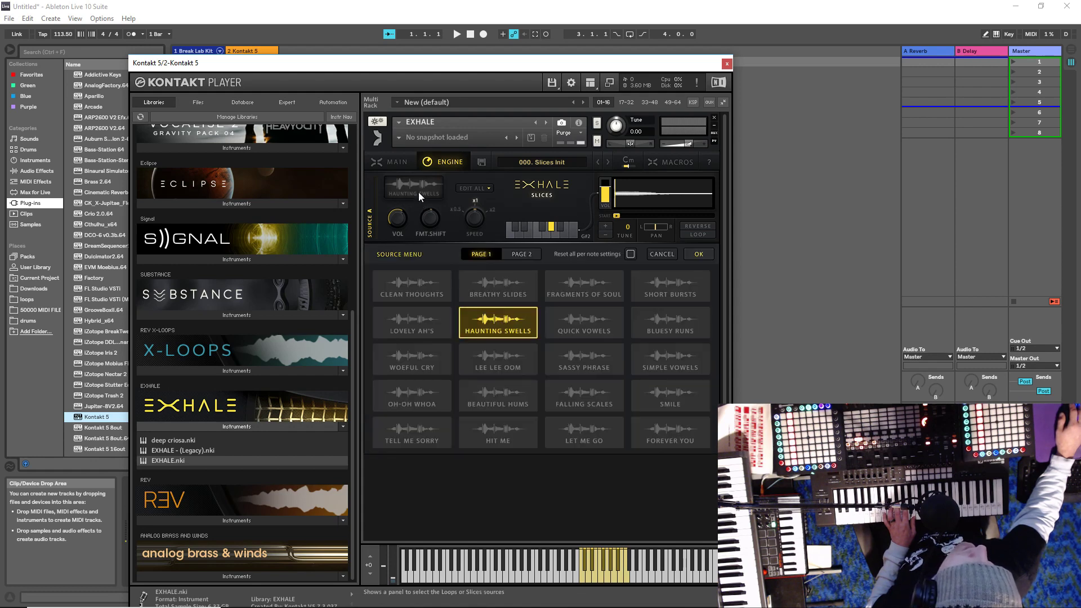
{"action": "left_click", "coordinate": [591, 328]}
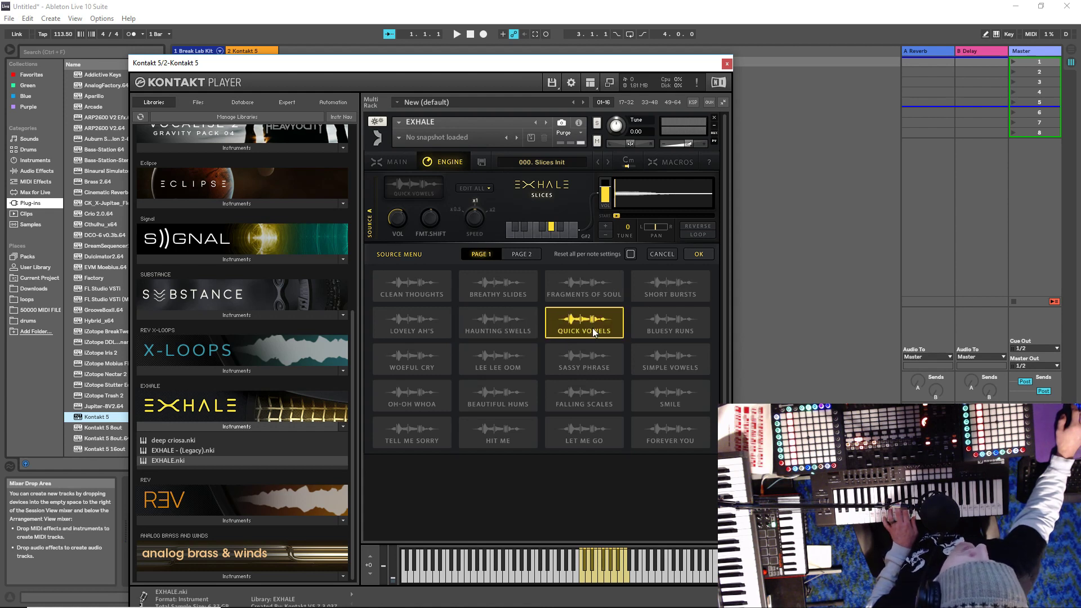
{"action": "left_click", "coordinate": [659, 326]}
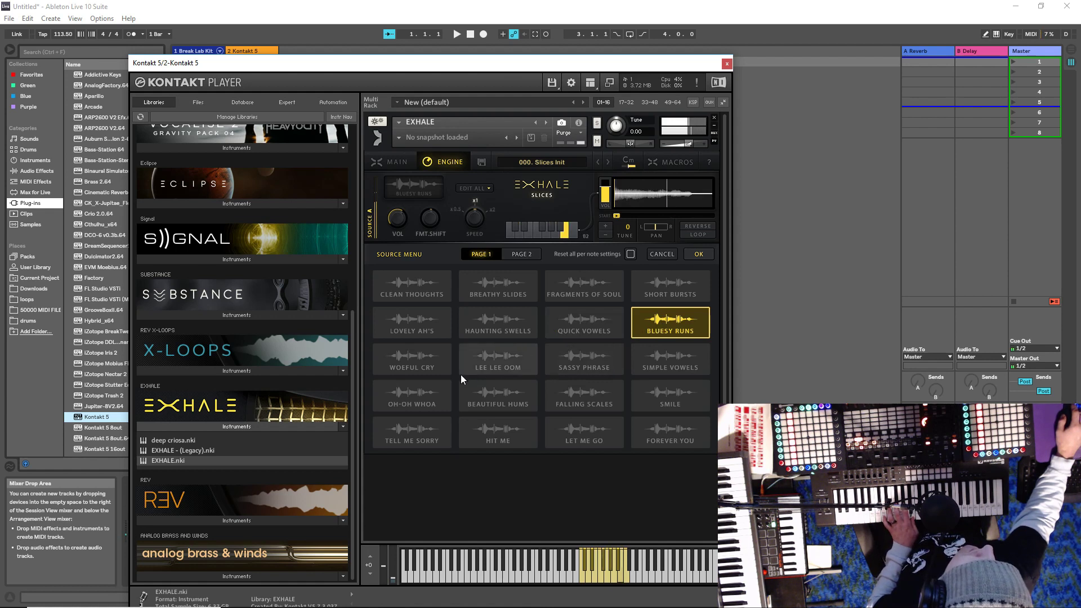
{"action": "left_click", "coordinate": [430, 360]}
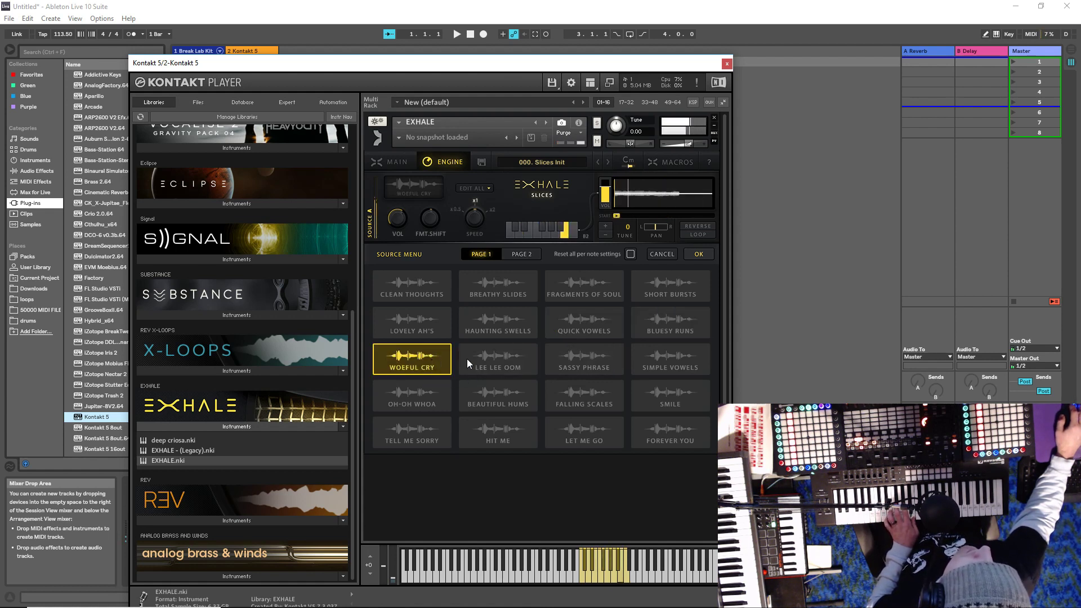
{"action": "left_click", "coordinate": [498, 363]}
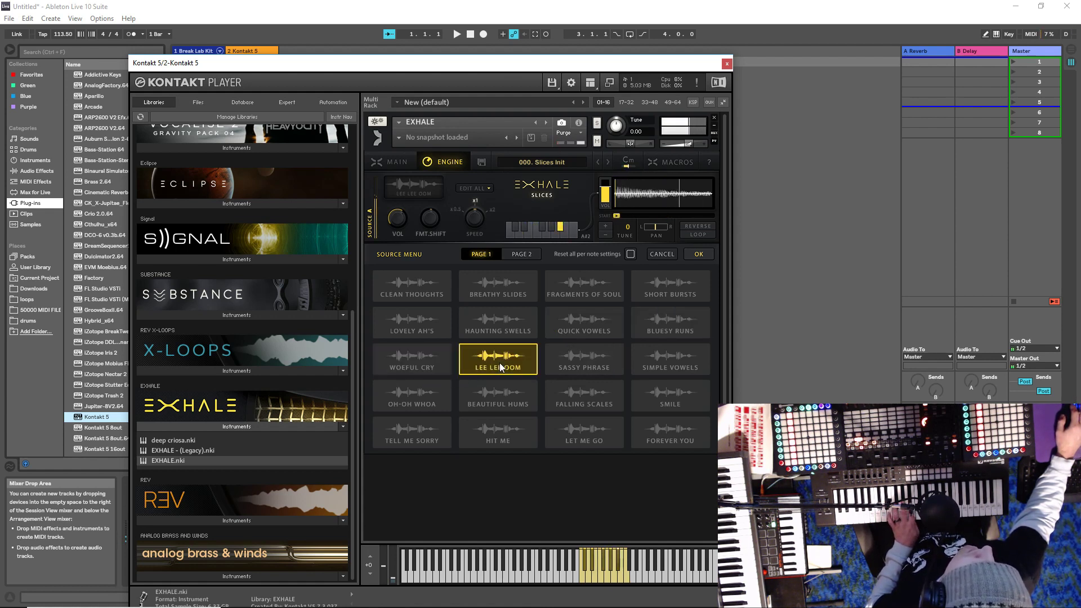
{"action": "left_click", "coordinate": [575, 363]}
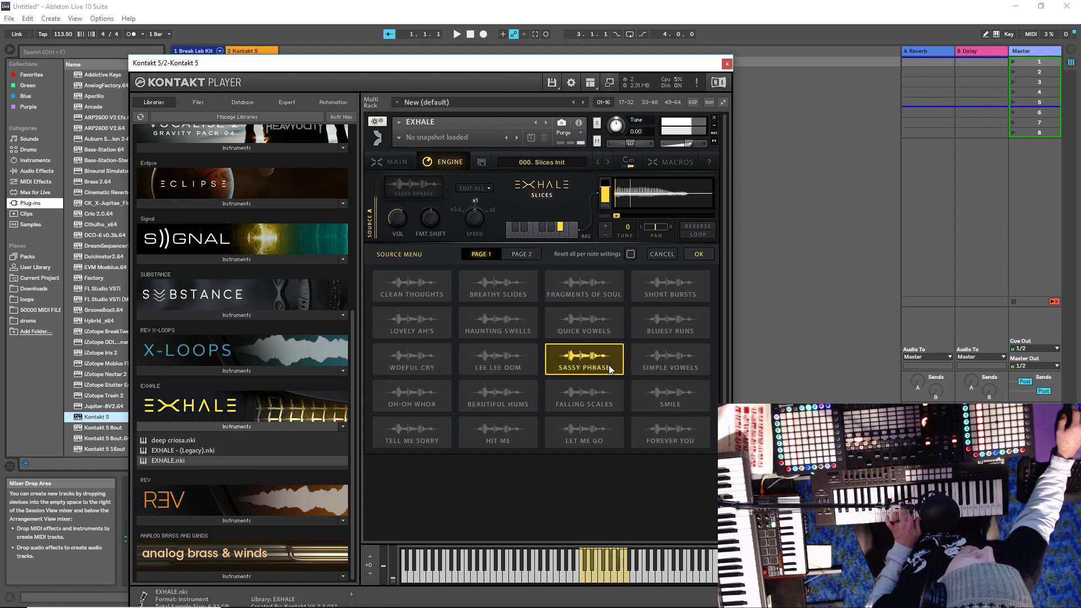
{"action": "left_click", "coordinate": [680, 368]}
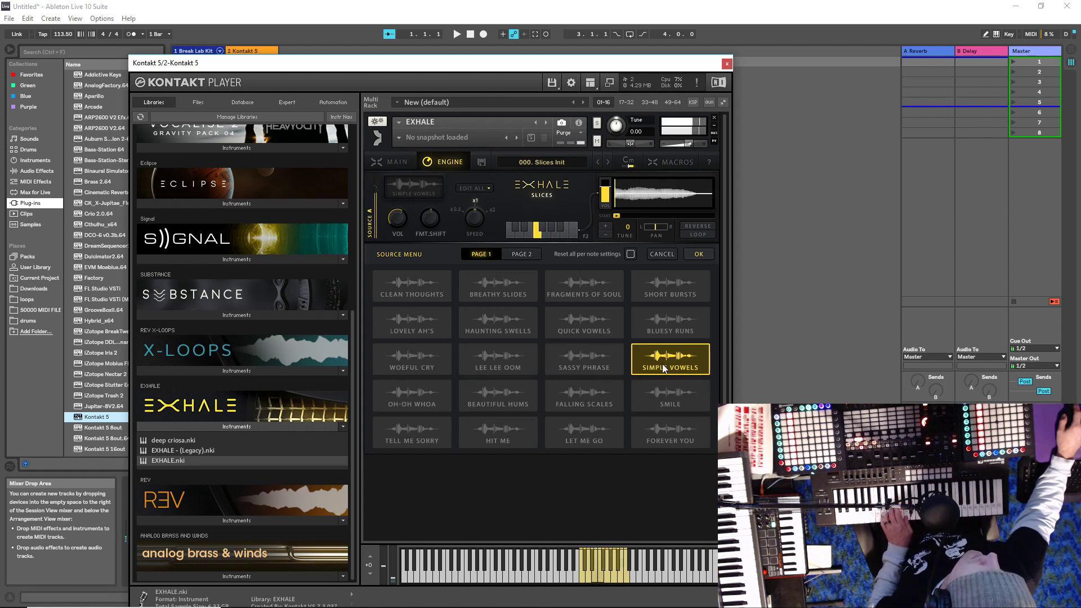
Audition the Oh-Oh Whoa, Beautiful Hums, Falling Scales and Forever You slice sources.
{"action": "left_click", "coordinate": [437, 386]}
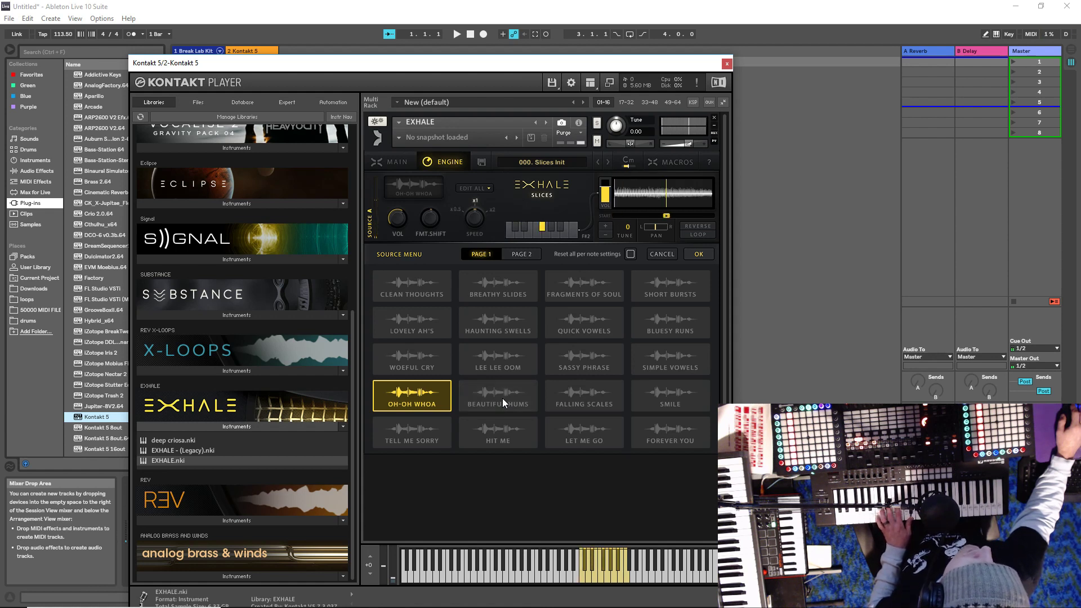
{"action": "left_click", "coordinate": [501, 398]}
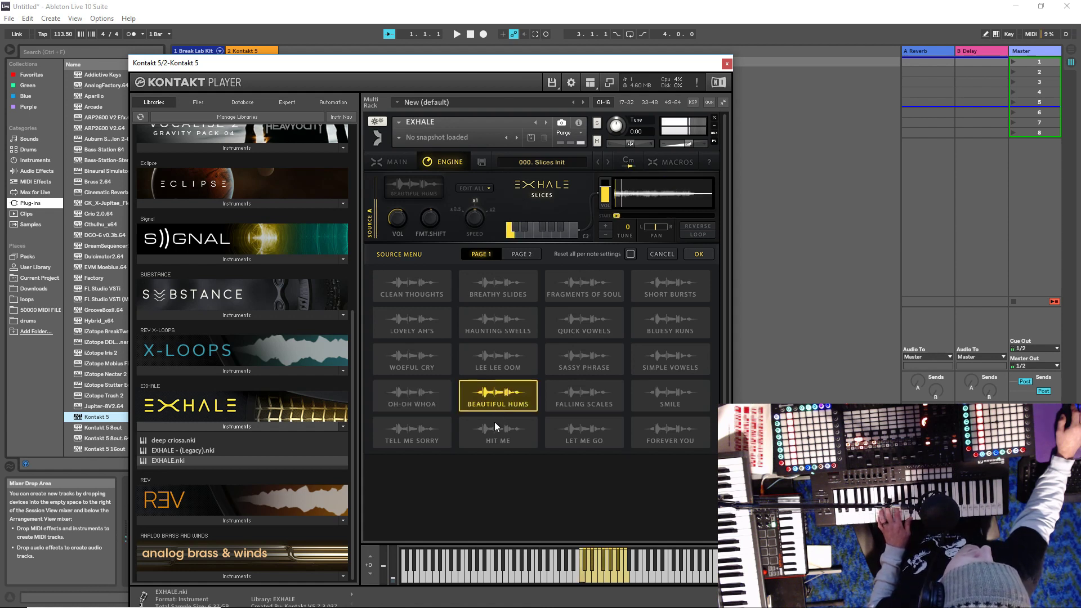
{"action": "left_click", "coordinate": [586, 401]}
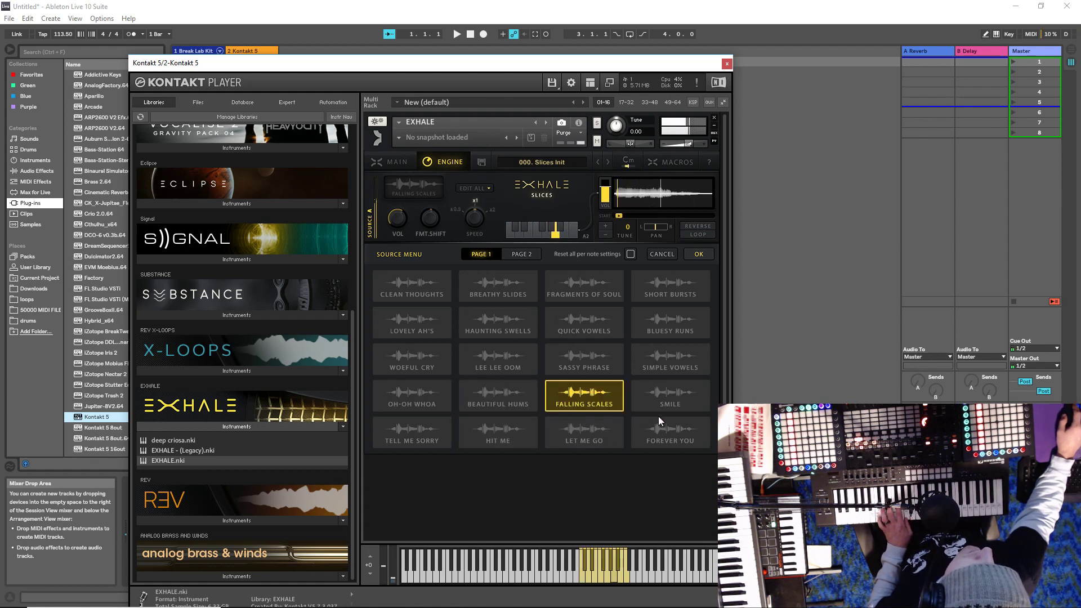
{"action": "left_click", "coordinate": [673, 438]}
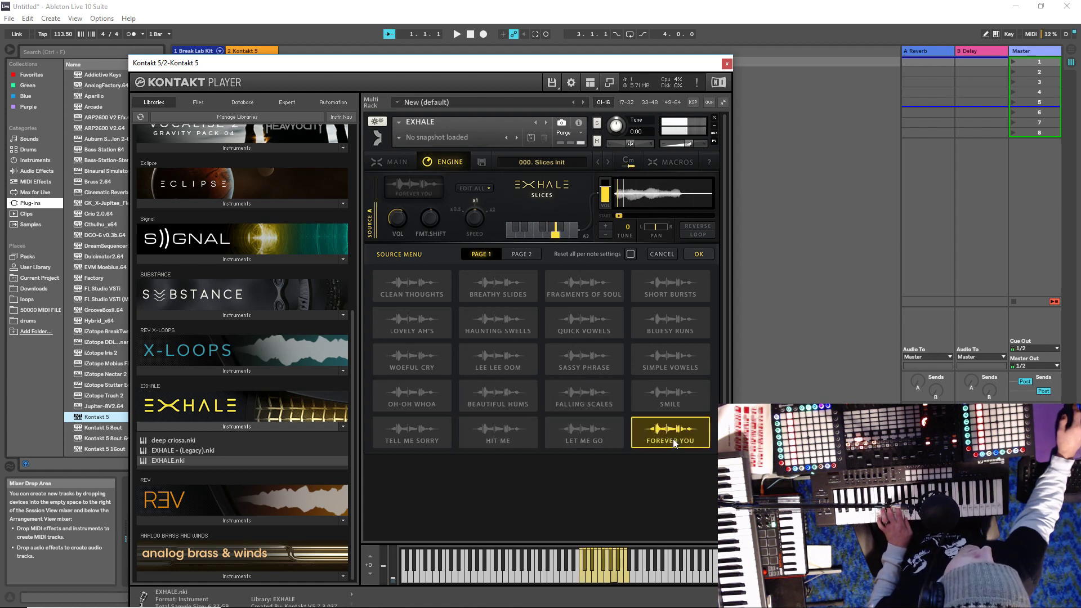
Show the second page of slice sources and audition Vowel Stabs, Choppy-O's, Spooky Zone and Airy Yeahs.
{"action": "left_click", "coordinate": [529, 253]}
{"action": "left_click", "coordinate": [693, 292]}
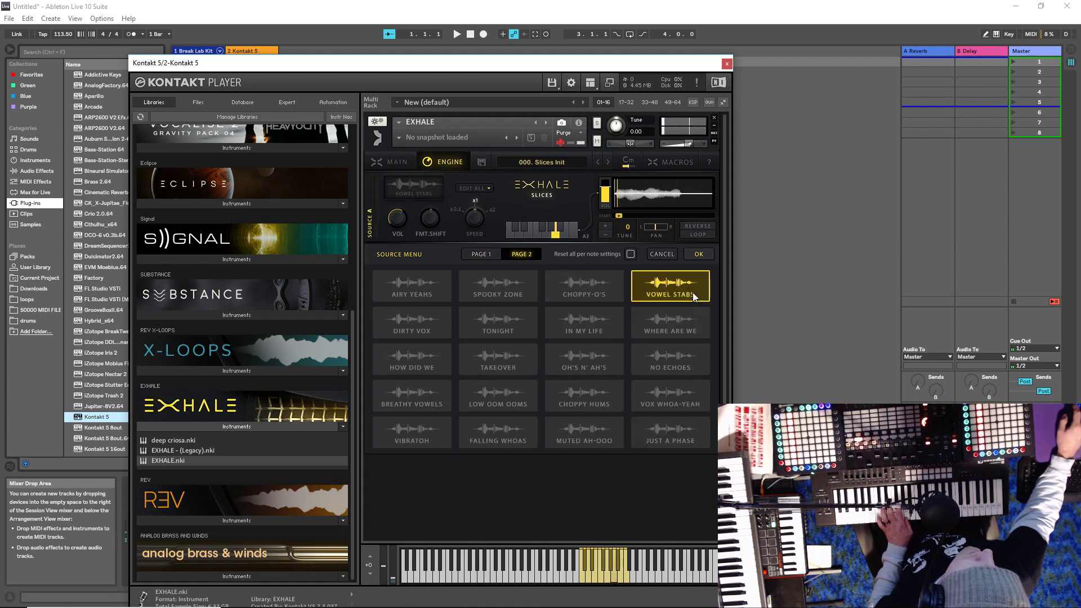
{"action": "left_click", "coordinate": [603, 292]}
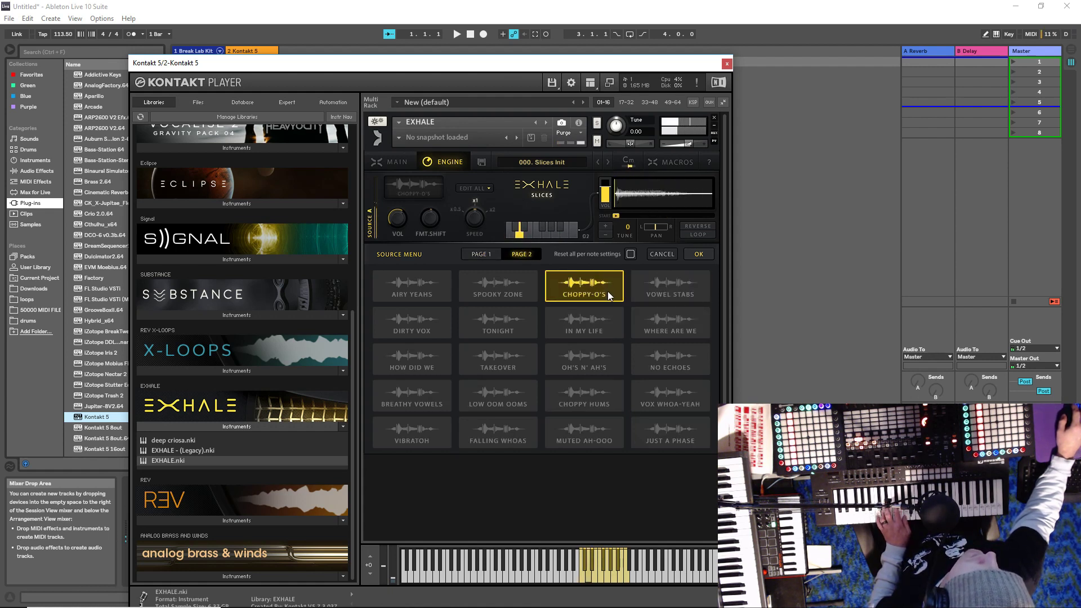
{"action": "left_click", "coordinate": [492, 293]}
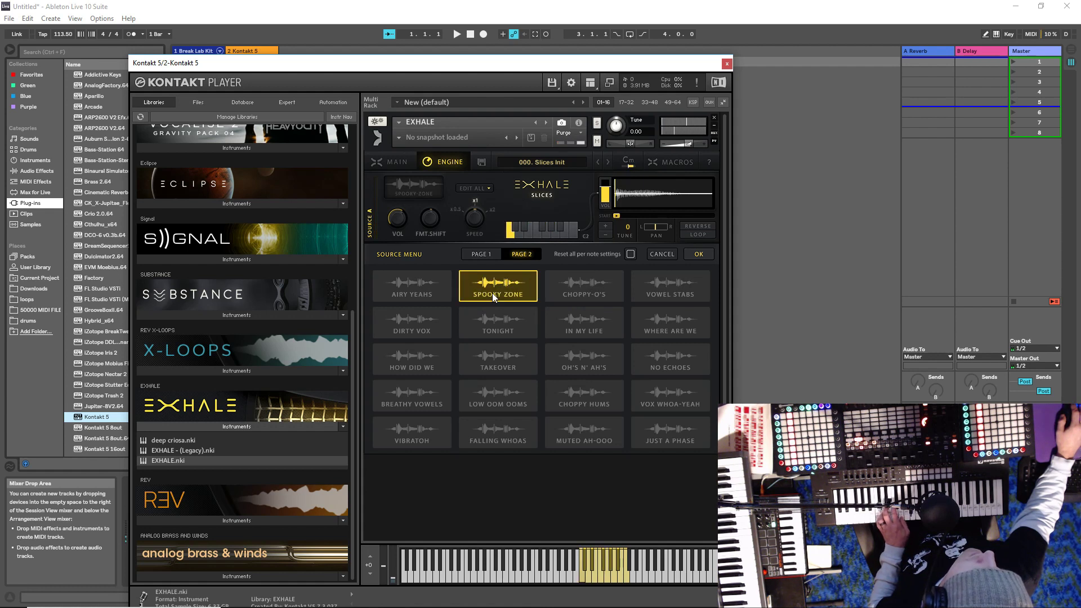
{"action": "left_click", "coordinate": [417, 288]}
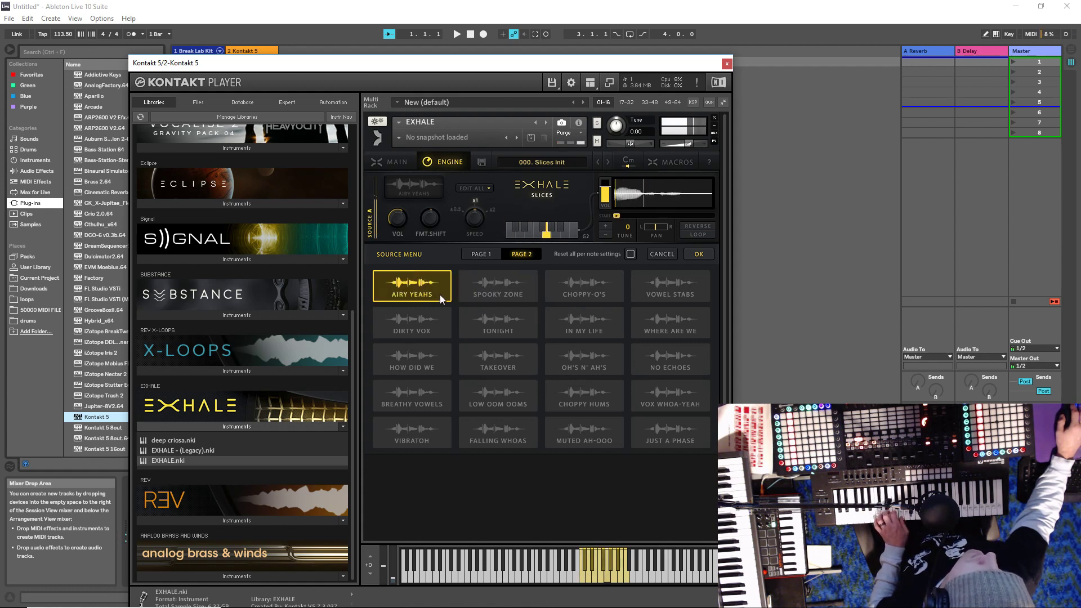
Audition Dirty Vox, Tonight, In My Life and Where Are We, and go back through the first three in reverse order.
{"action": "left_click", "coordinate": [425, 322]}
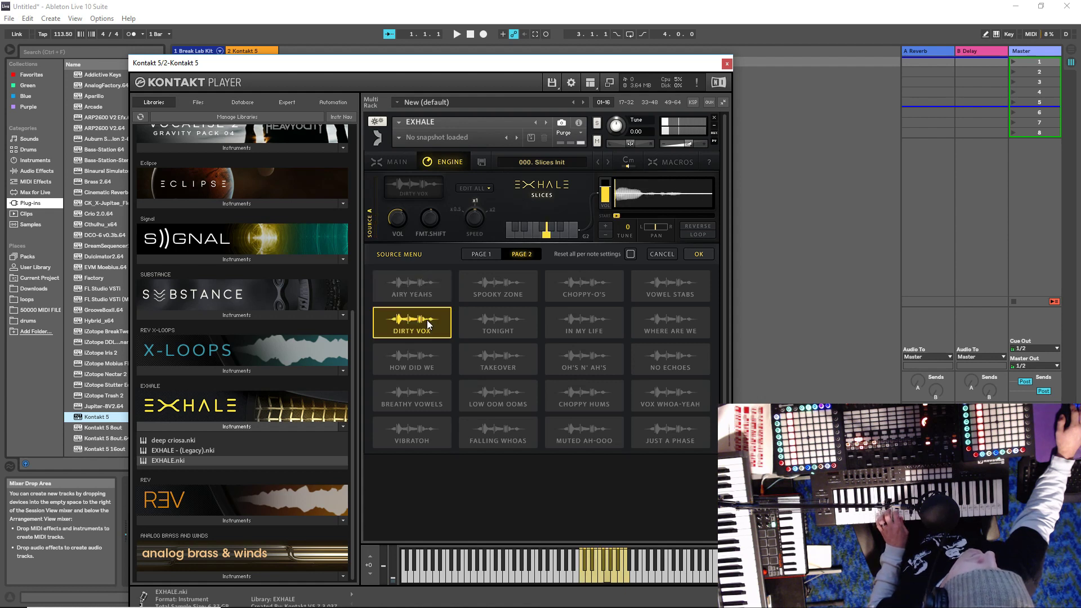
{"action": "left_click", "coordinate": [497, 332]}
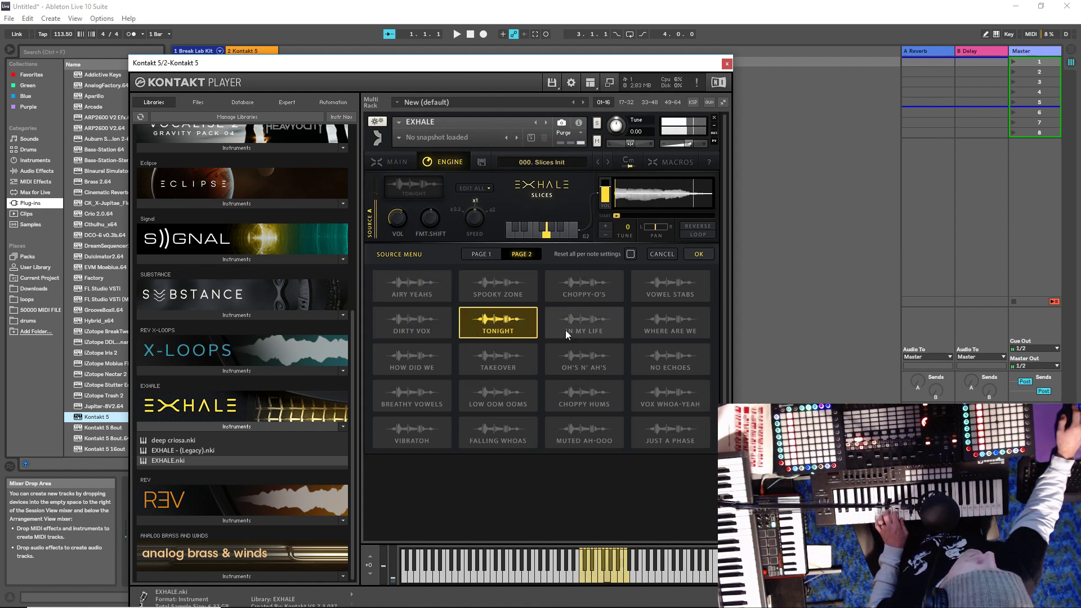
{"action": "left_click", "coordinate": [590, 325]}
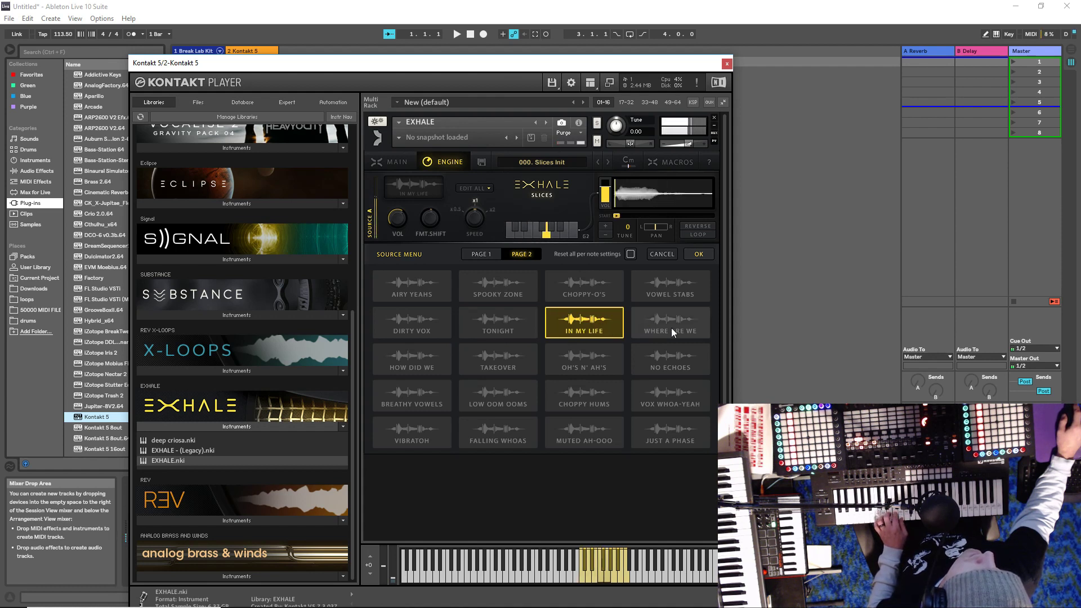
{"action": "left_click", "coordinate": [695, 328]}
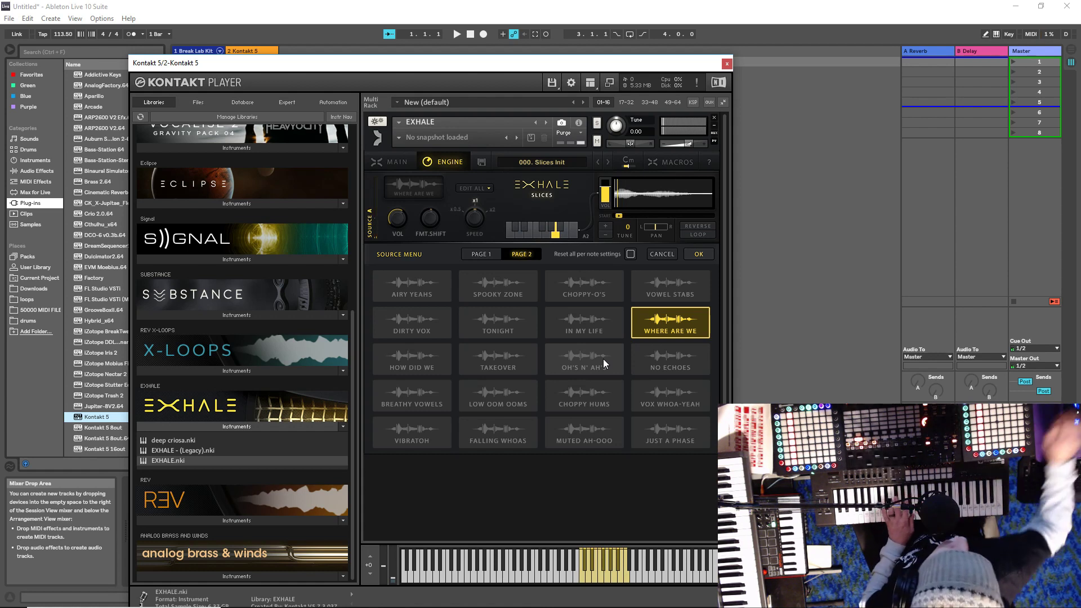
{"action": "left_click", "coordinate": [603, 329]}
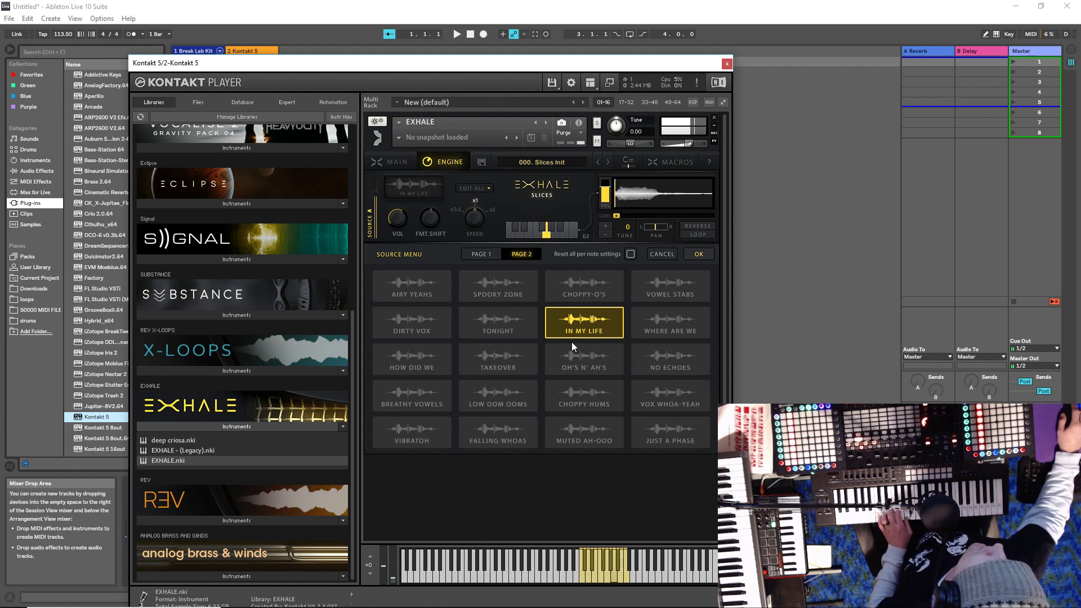
{"action": "left_click", "coordinate": [508, 334]}
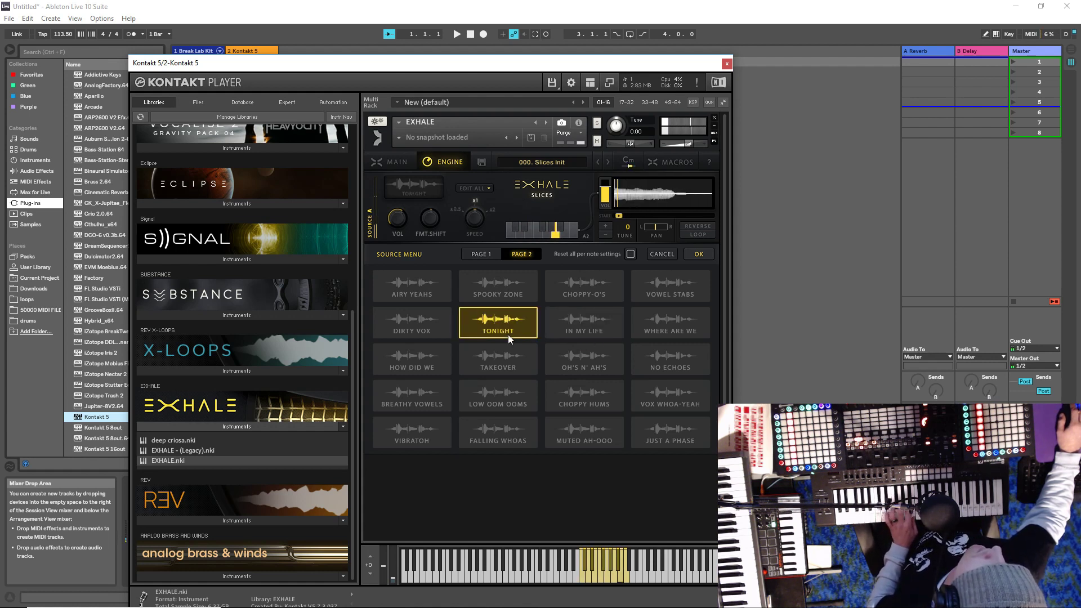
{"action": "left_click", "coordinate": [413, 328]}
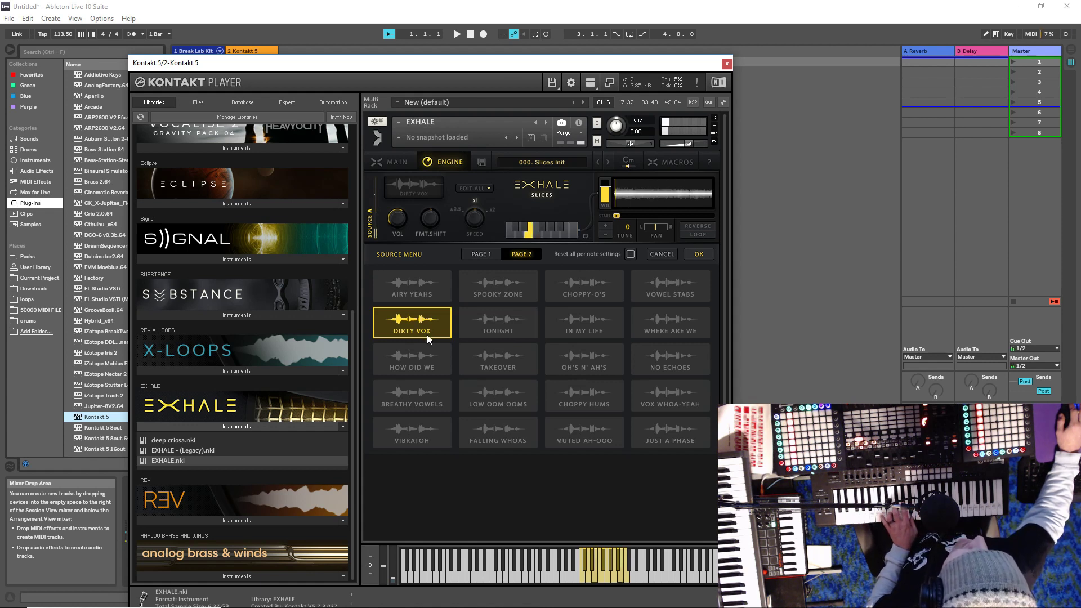
Audition the How Did We, Takeover, Oh's N' Ah's and No Echoes slice sources.
{"action": "left_click", "coordinate": [415, 363]}
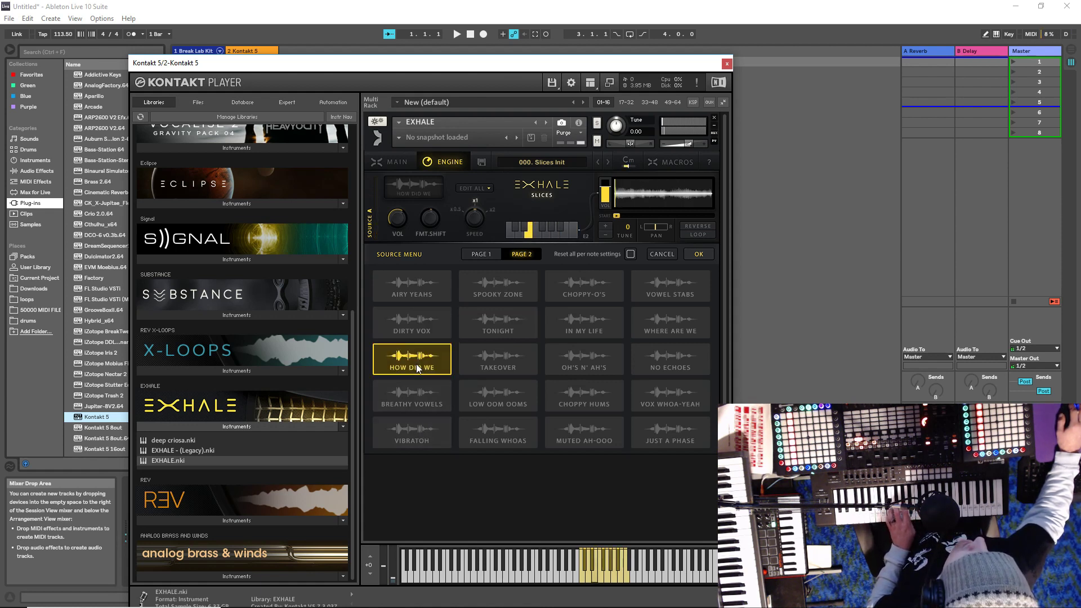
{"action": "left_click", "coordinate": [506, 367]}
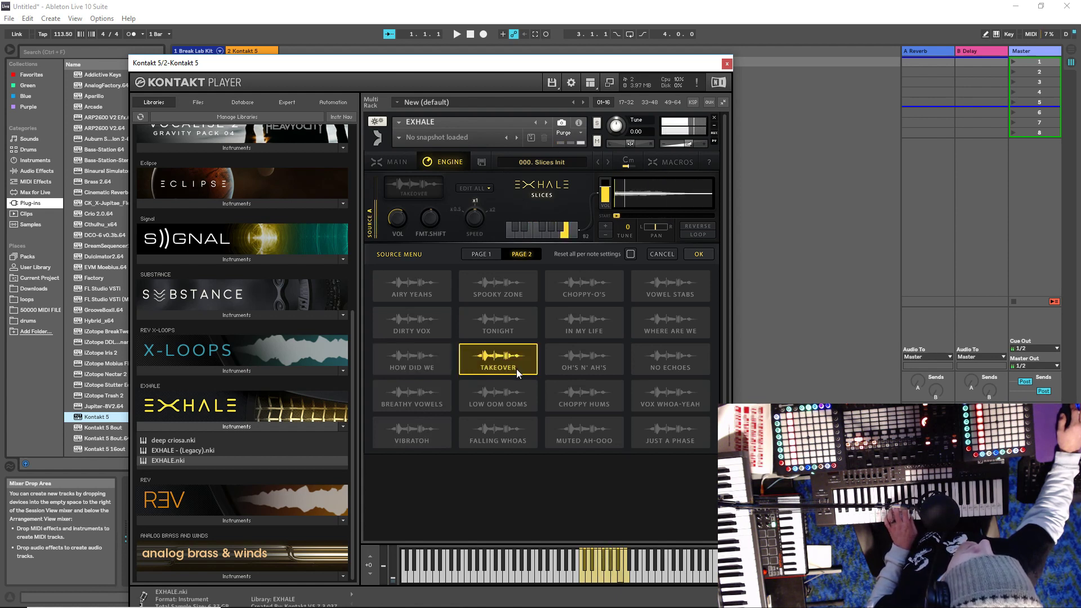
{"action": "left_click", "coordinate": [598, 359]}
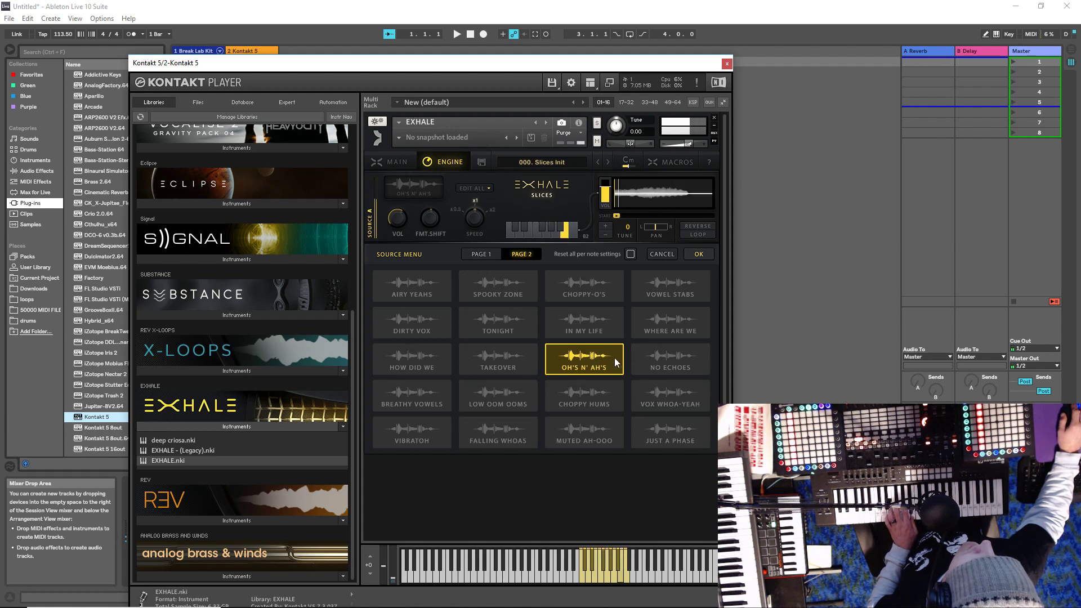
{"action": "left_click", "coordinate": [651, 361]}
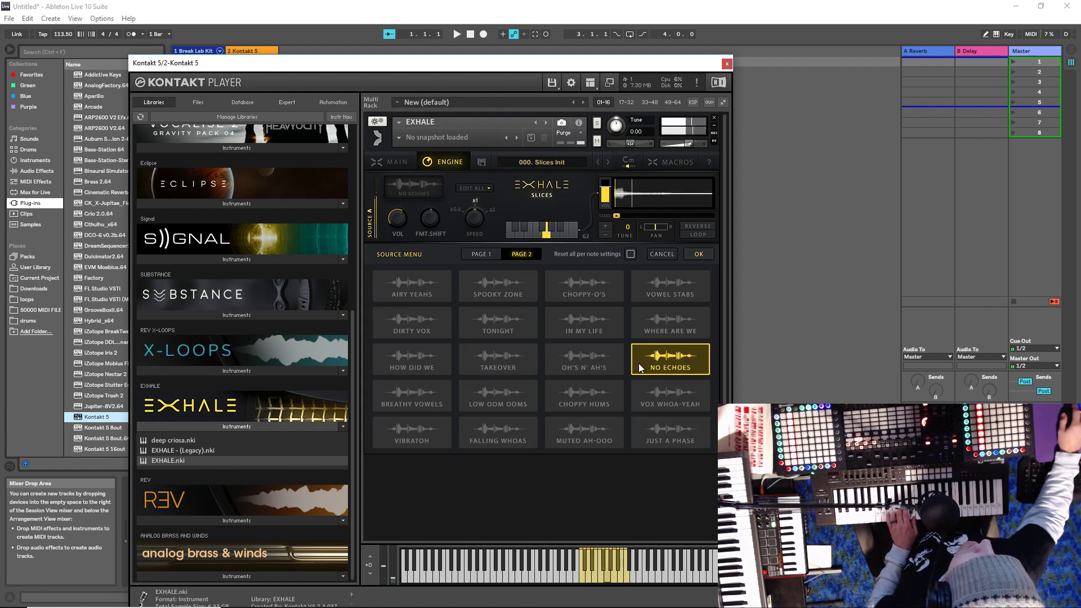
Audition Breathy Vowels, Low Oom Ooms and Choppy Hums, and leave source selection for the engine view without confirming a new source.
{"action": "left_click", "coordinate": [406, 405]}
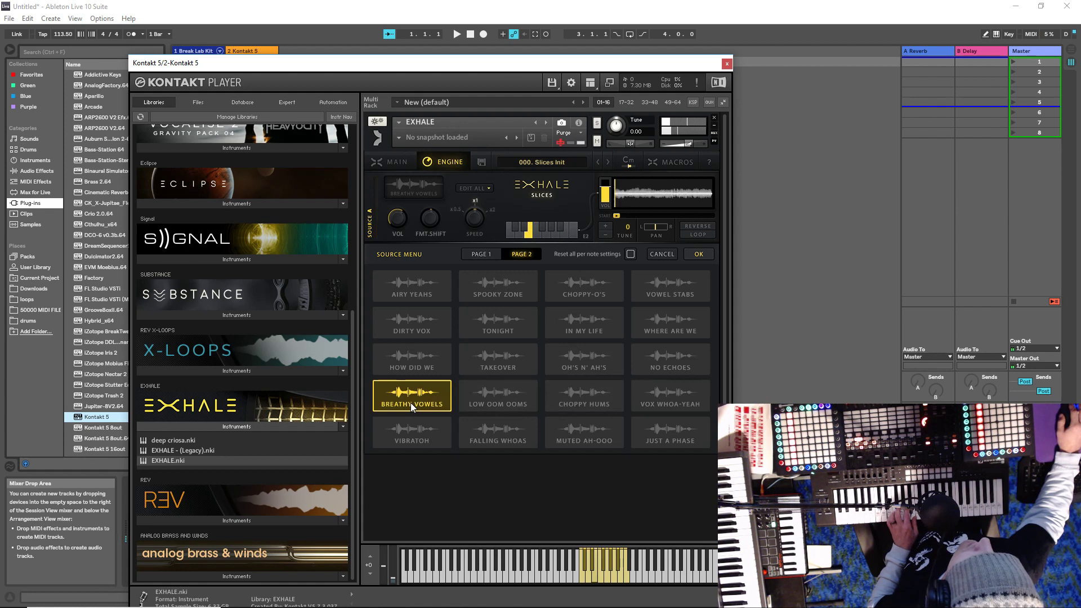
{"action": "left_click", "coordinate": [489, 397]}
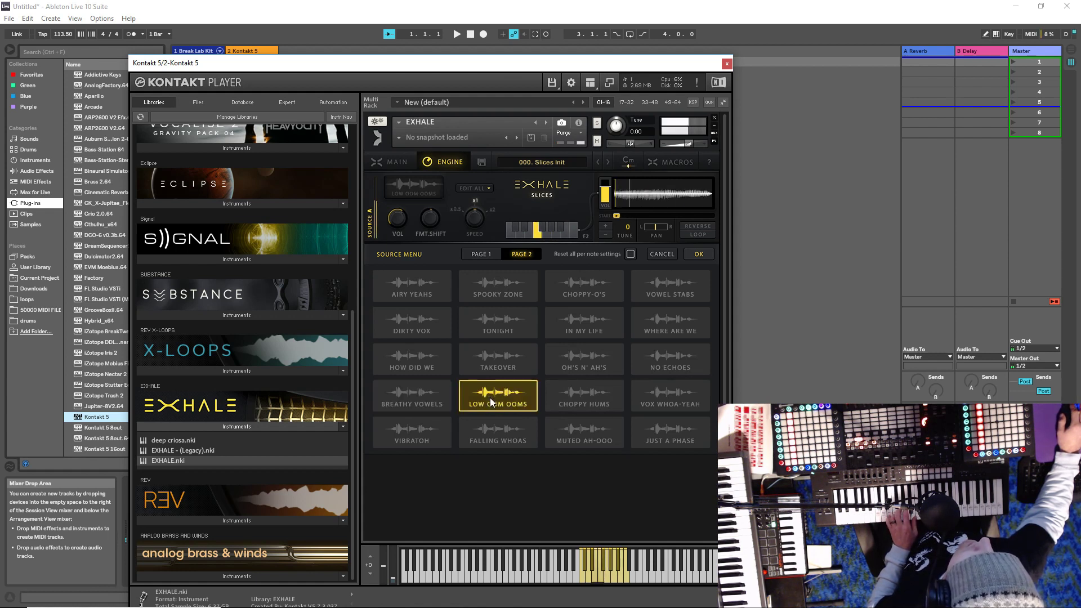
{"action": "left_click", "coordinate": [600, 402]}
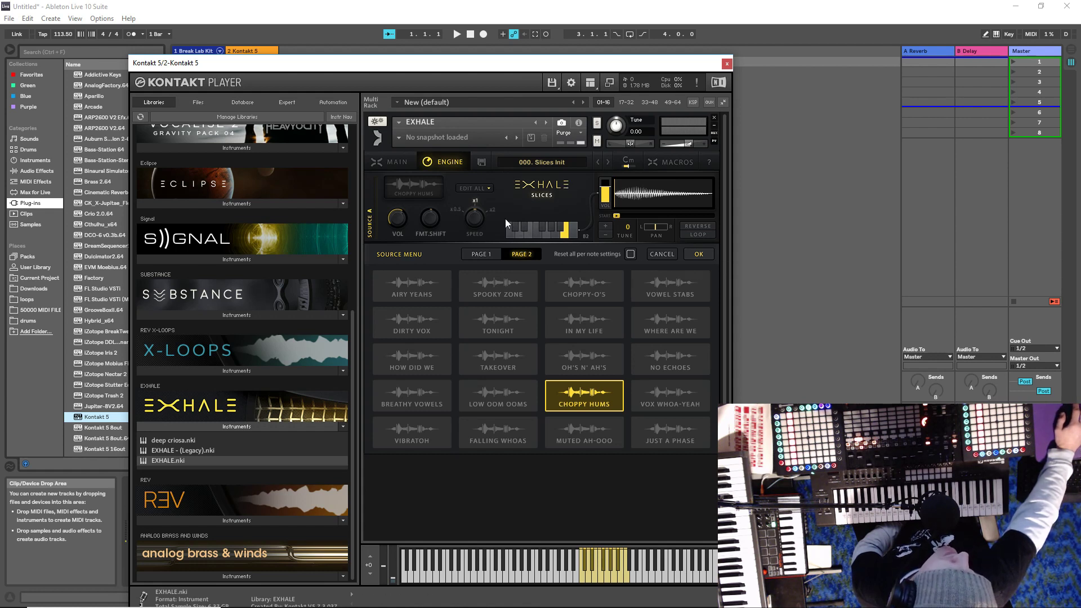
{"action": "left_click", "coordinate": [393, 163]}
{"action": "left_click", "coordinate": [441, 163]}
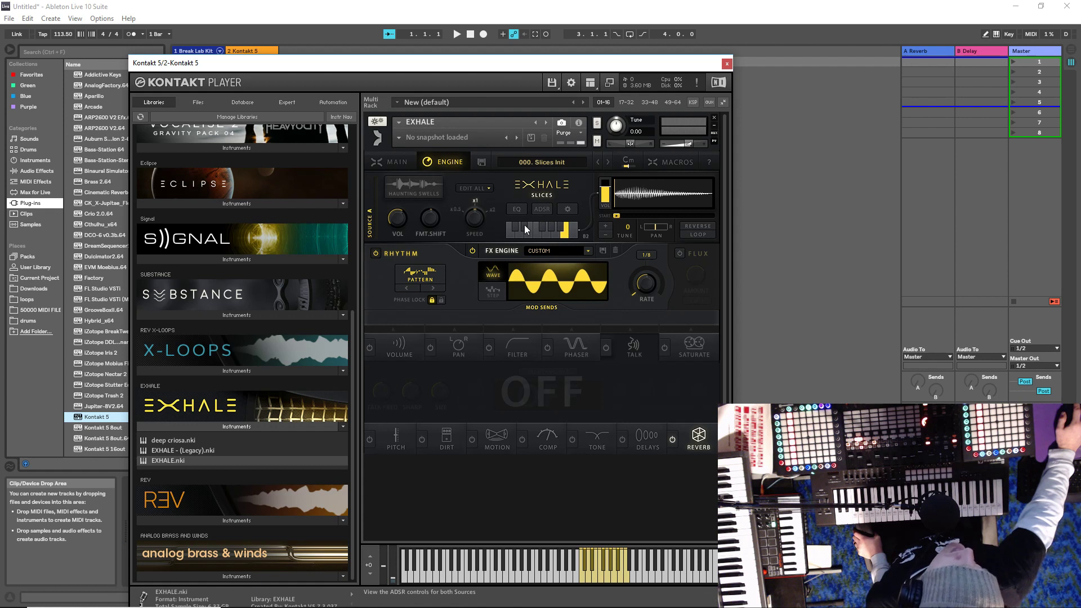
Examine the FX engine presets and browse the Simple, Medium and Complex wave shapes of the Rhythm section's pattern.
{"action": "left_click", "coordinate": [588, 251]}
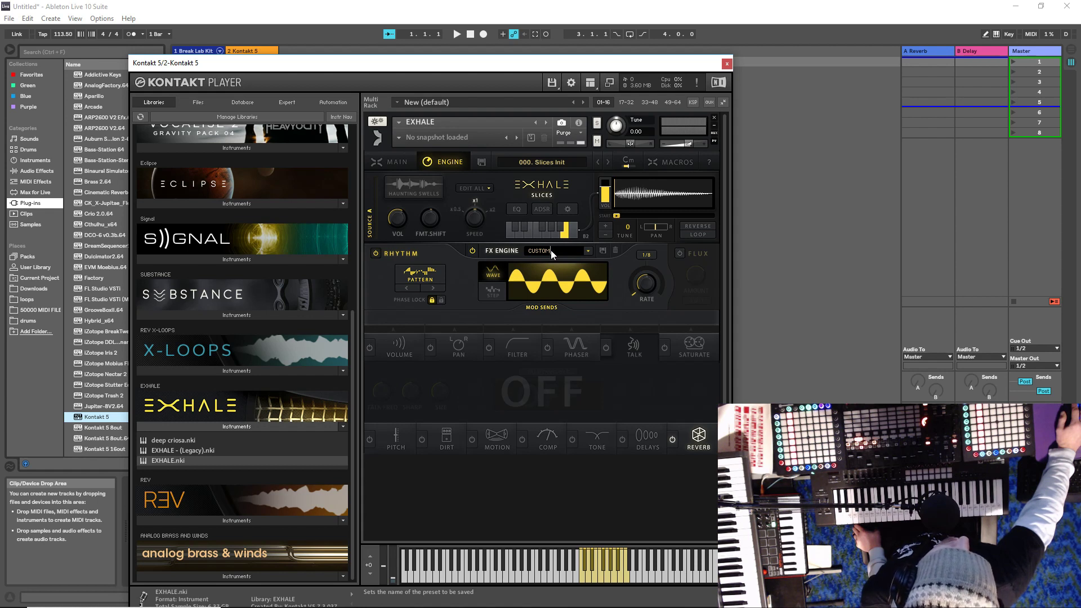
{"action": "left_click", "coordinate": [426, 278]}
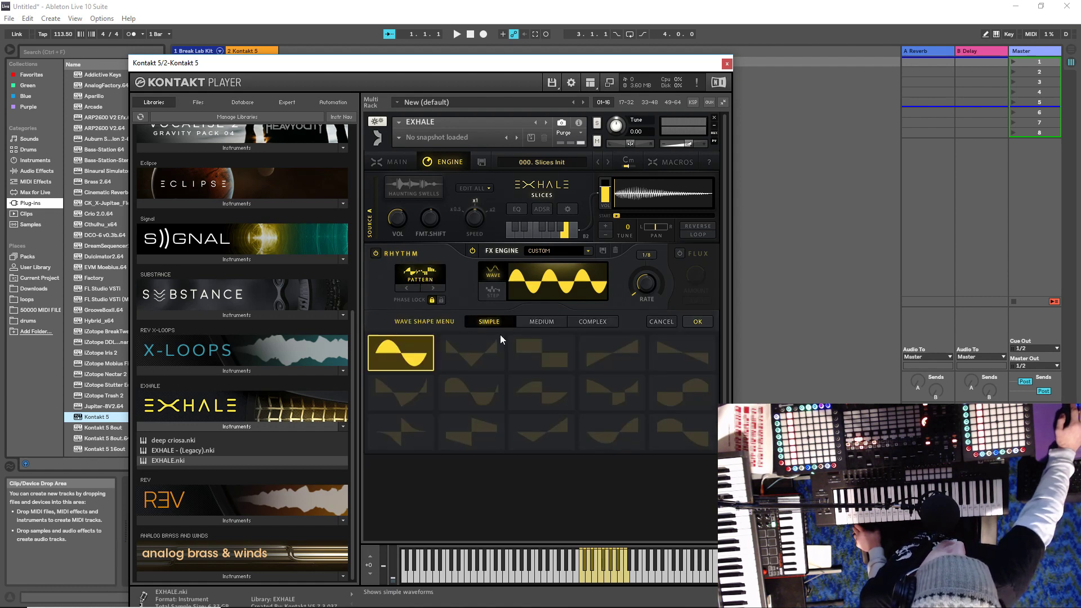
{"action": "left_click", "coordinate": [542, 321]}
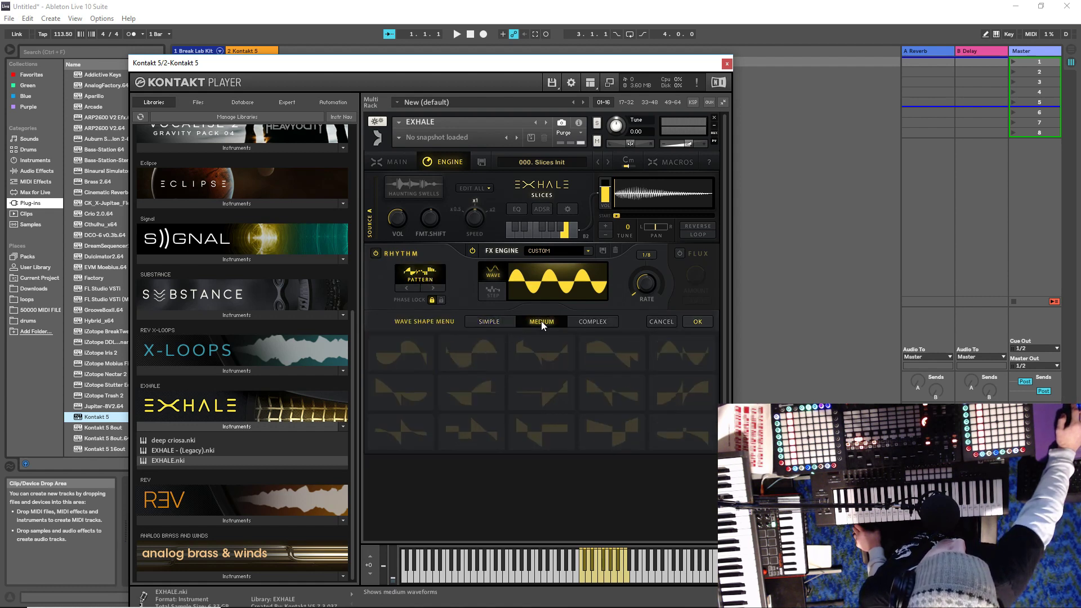
{"action": "left_click", "coordinate": [583, 324]}
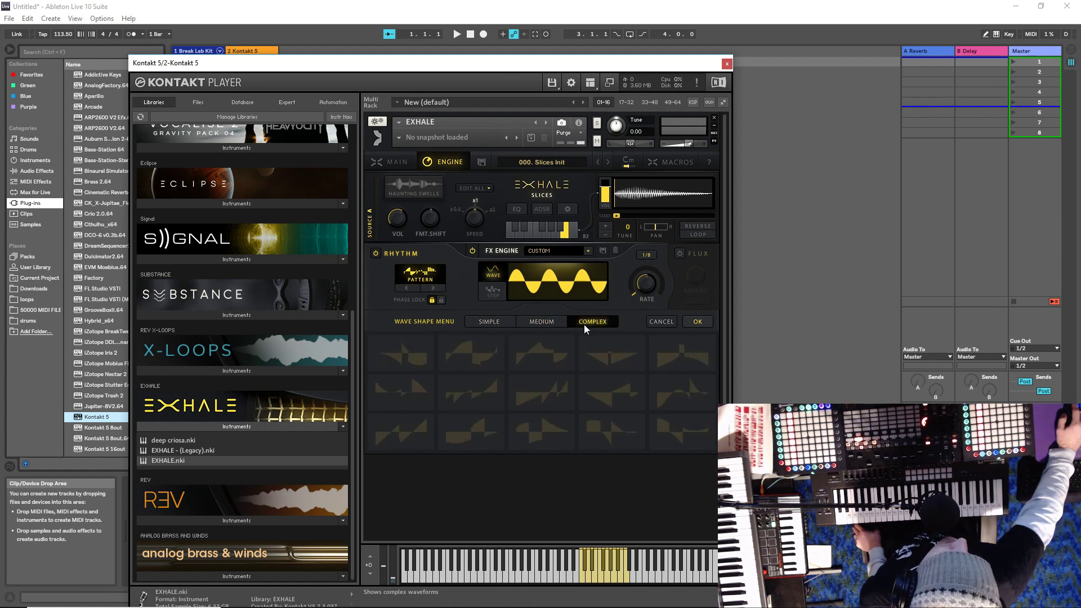
{"action": "left_click", "coordinate": [489, 325]}
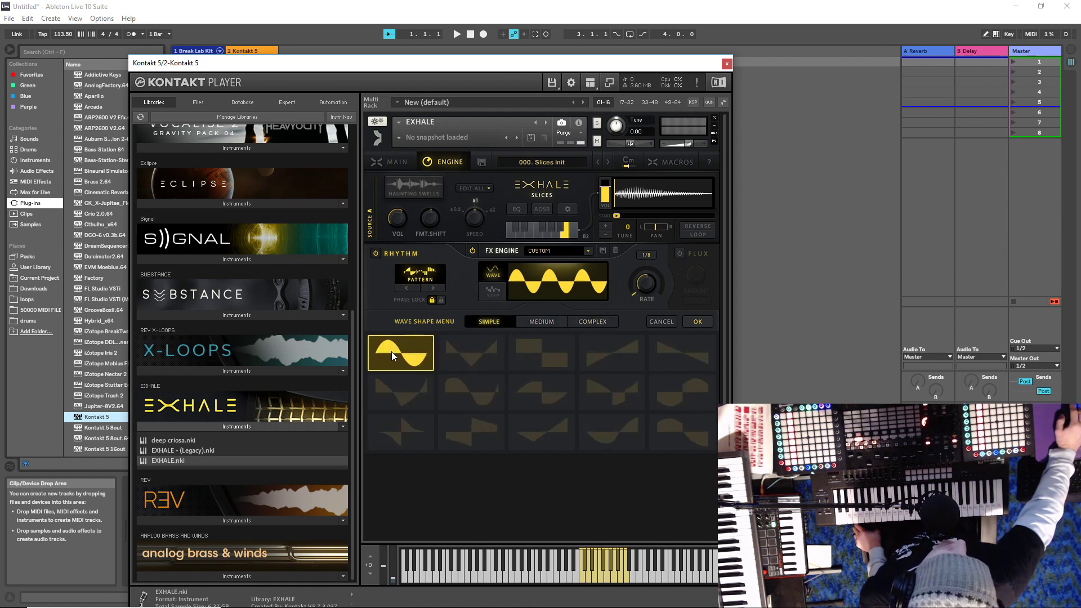
Confirm the current sine wave shape, look over the rhythm rate divisions, and toggle Flux on and off to see its controls.
{"action": "left_click", "coordinate": [698, 321]}
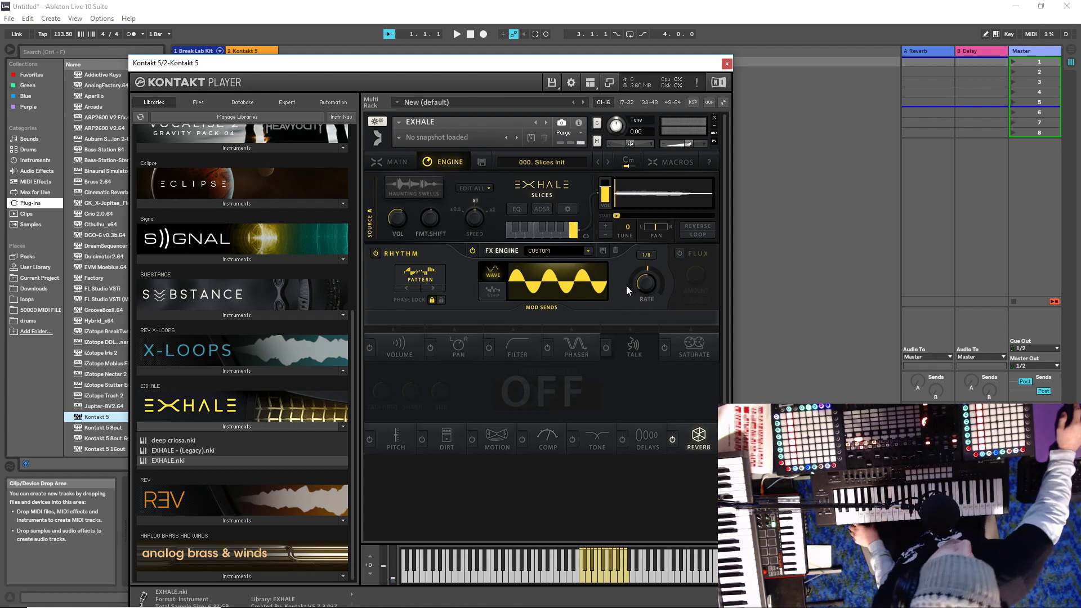
{"action": "left_click", "coordinate": [649, 254]}
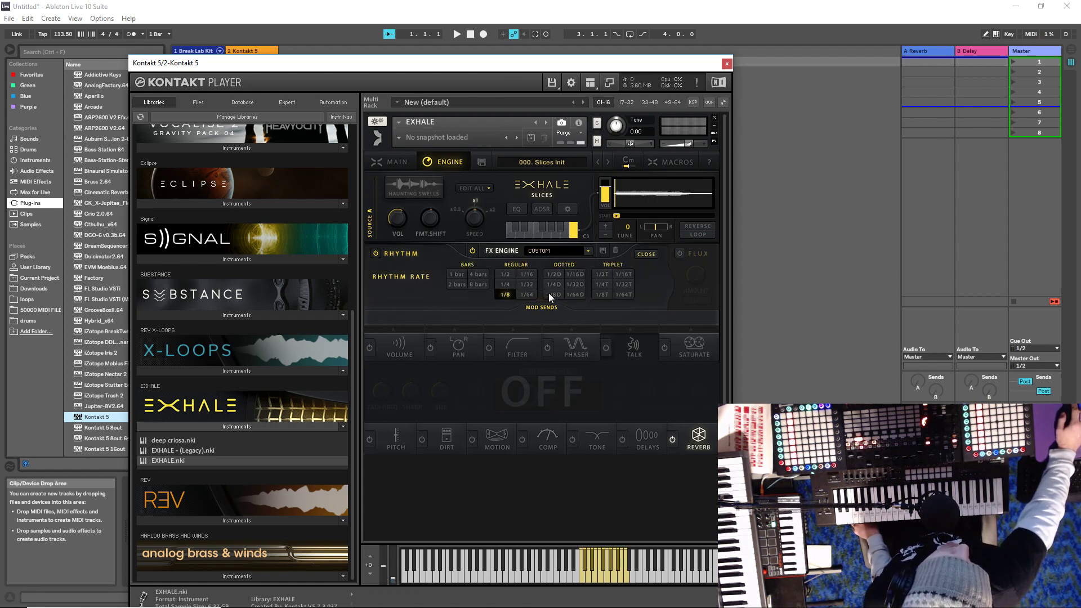
{"action": "left_click", "coordinate": [646, 255]}
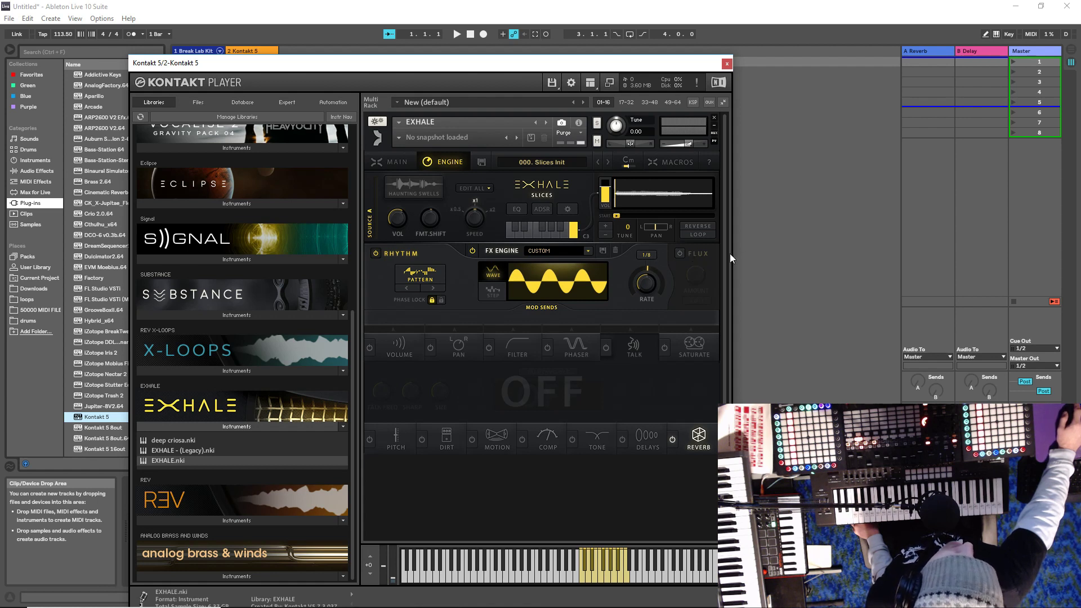
{"action": "left_click", "coordinate": [679, 254]}
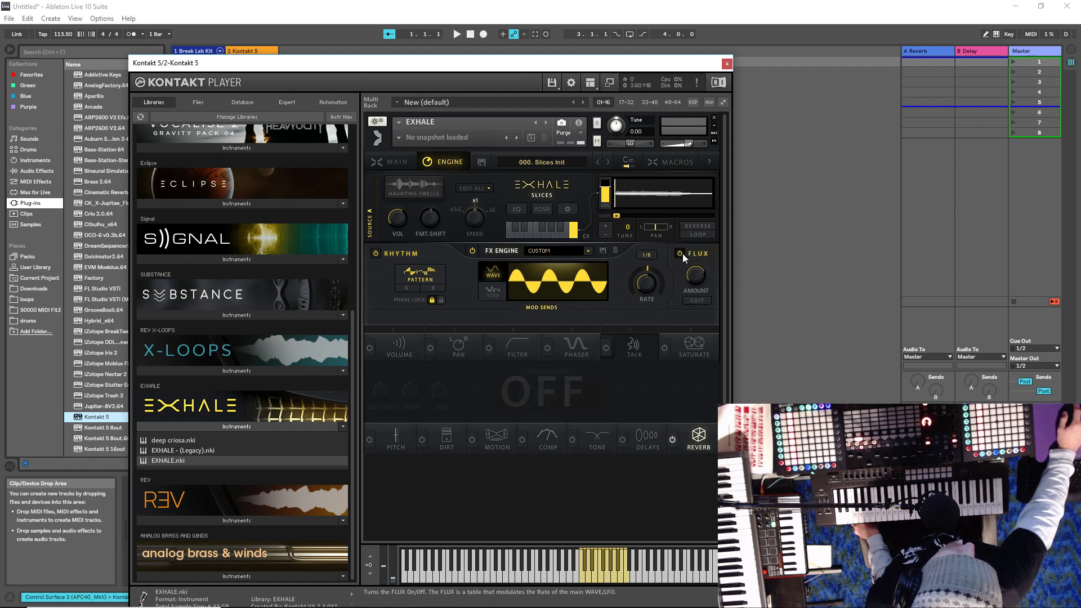
{"action": "left_click", "coordinate": [680, 254]}
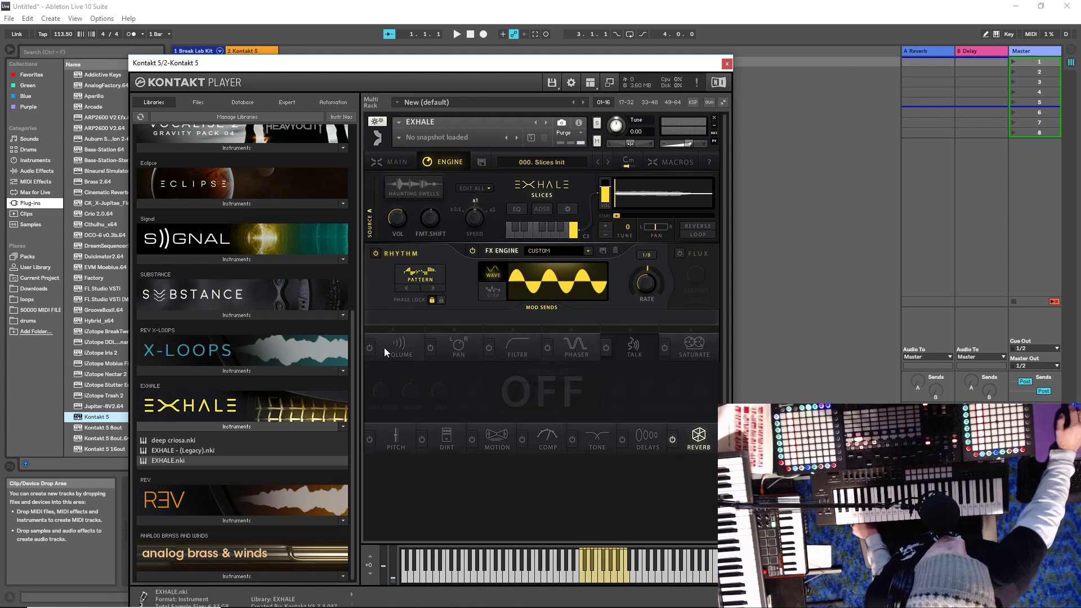
Enable the Volume, Pan, Filter, Dirt, Motion and Tone effects, showing the pan, volume and filter controls along the way.
{"action": "left_click", "coordinate": [369, 349]}
{"action": "left_click", "coordinate": [431, 349]}
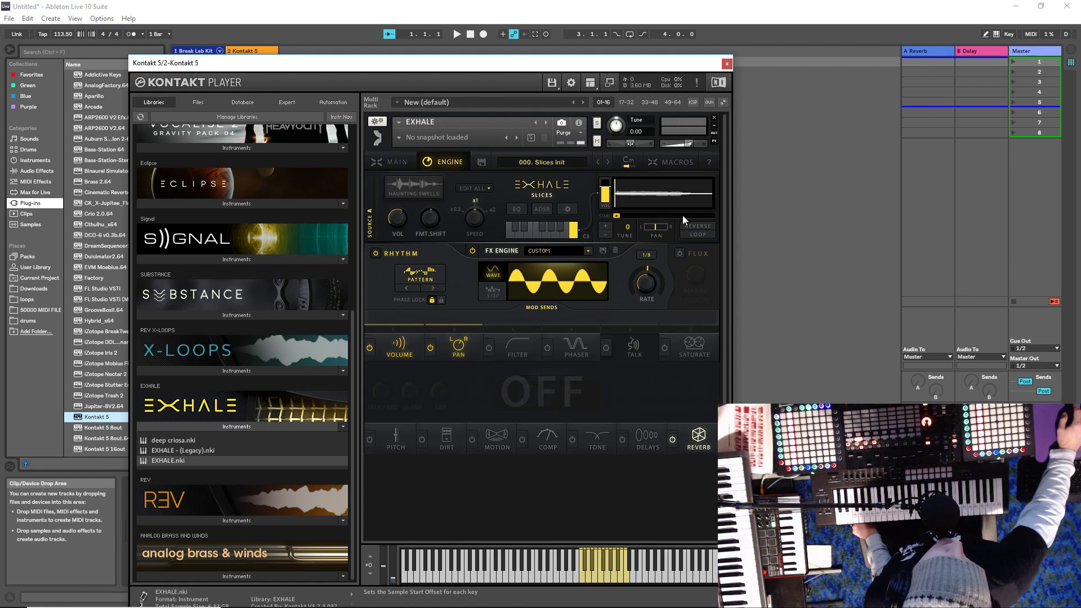
{"action": "left_click", "coordinate": [459, 348]}
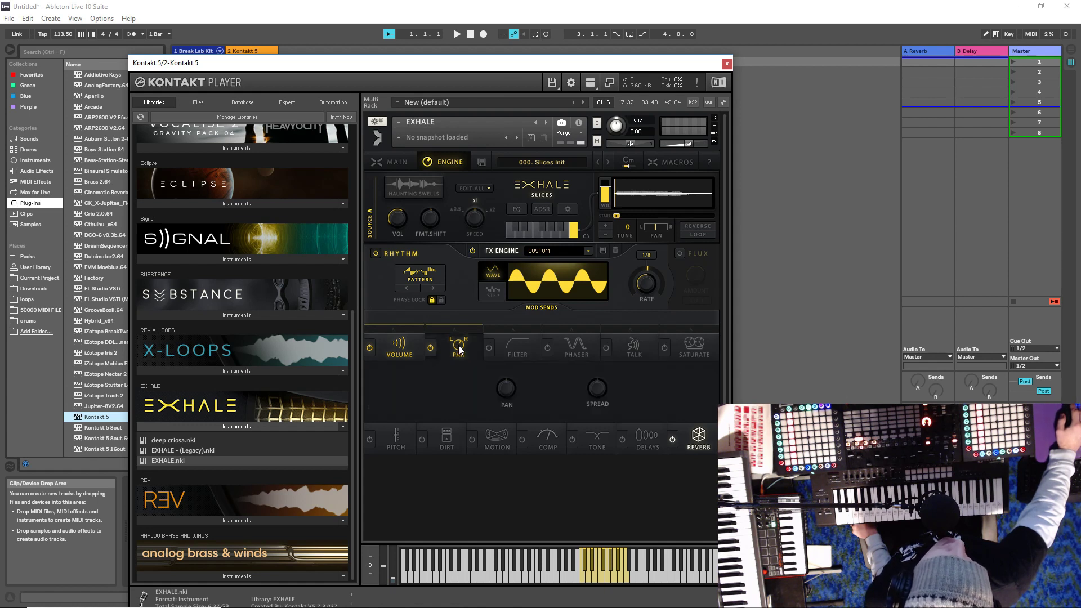
{"action": "left_click", "coordinate": [469, 352]}
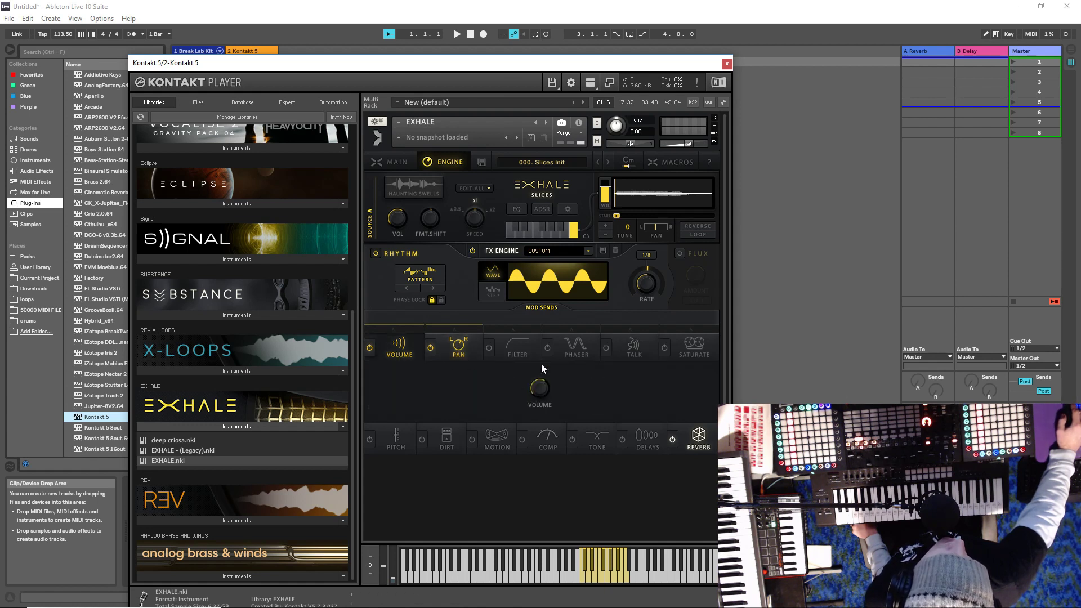
{"action": "left_click", "coordinate": [513, 349]}
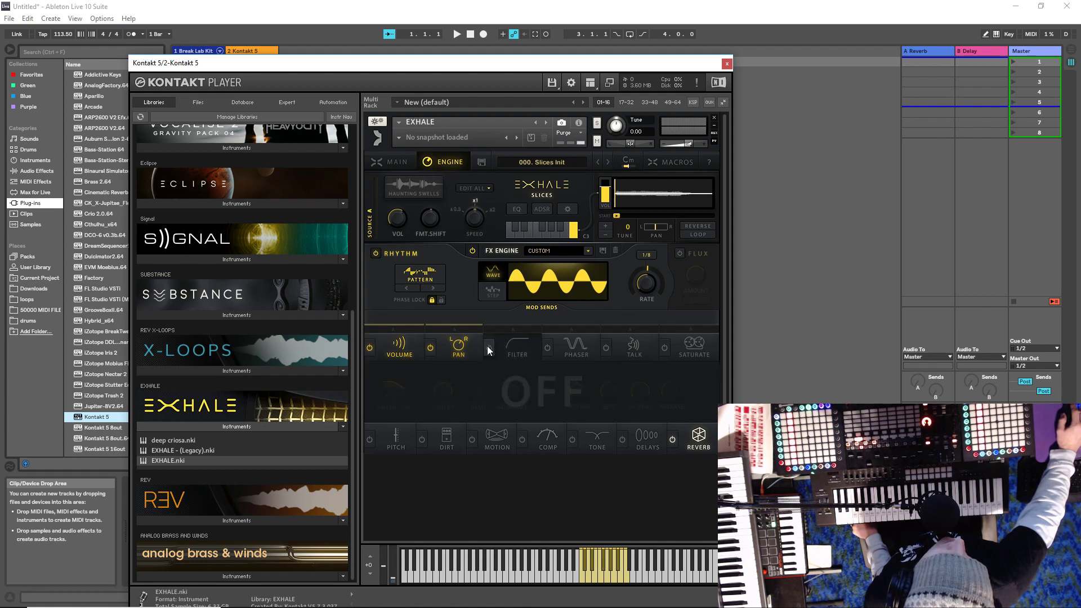
{"action": "left_click", "coordinate": [488, 347]}
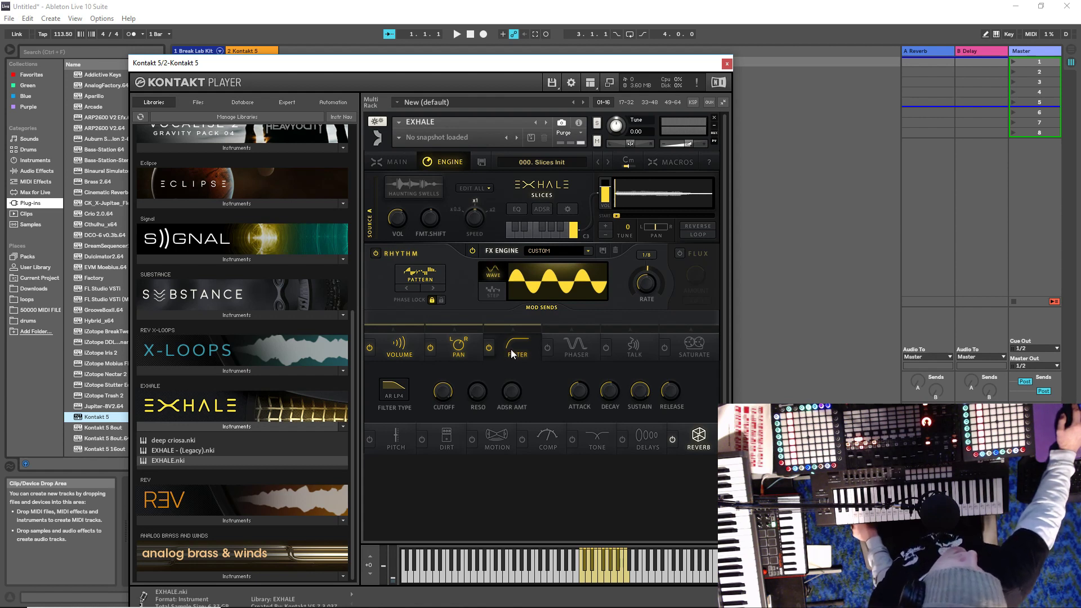
{"action": "left_click", "coordinate": [472, 443]}
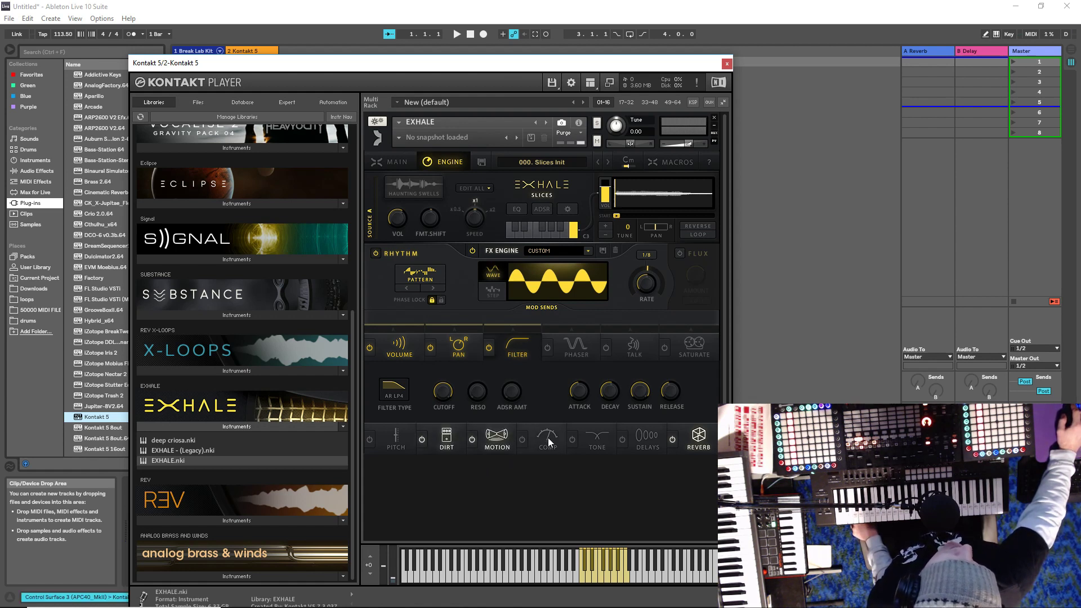
{"action": "left_click", "coordinate": [572, 439]}
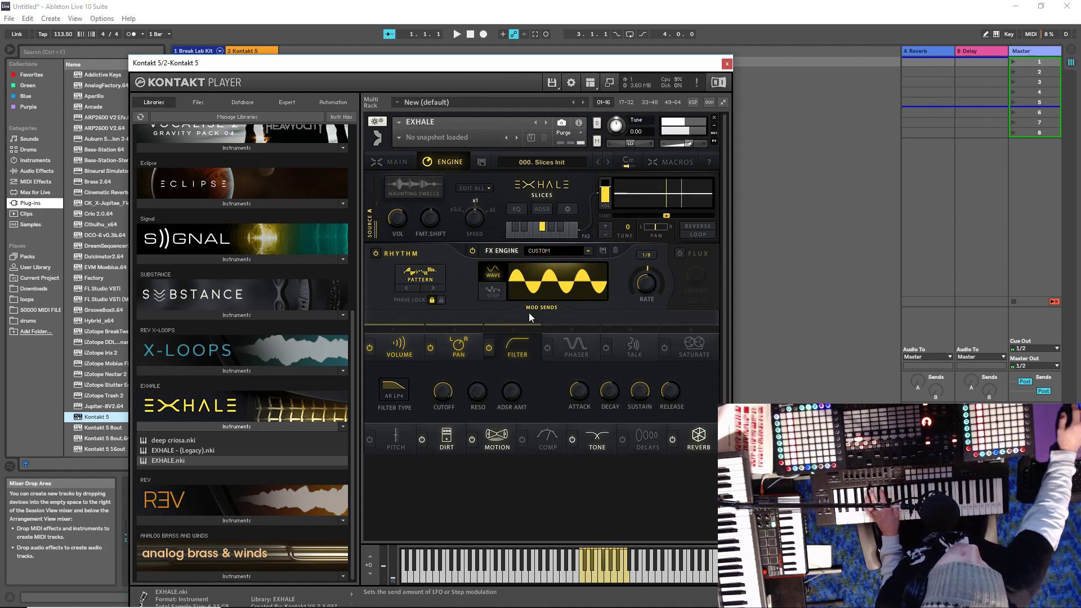
Switch the rhythm from Wave to Step and raise the Filter's modulation send to its maximum.
{"action": "left_click", "coordinate": [493, 291]}
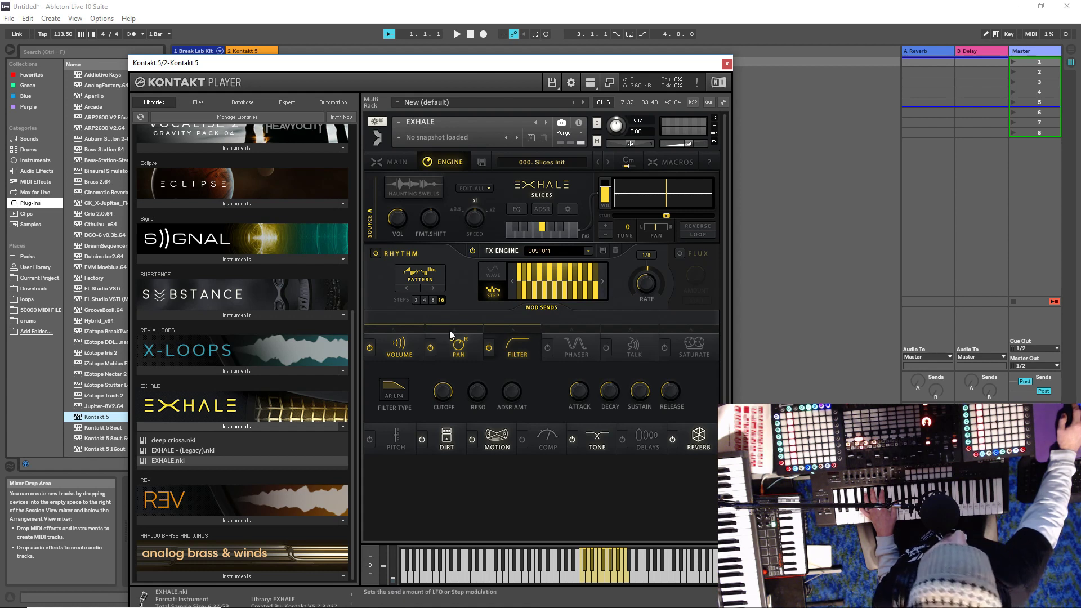
{"action": "left_click", "coordinate": [396, 444]}
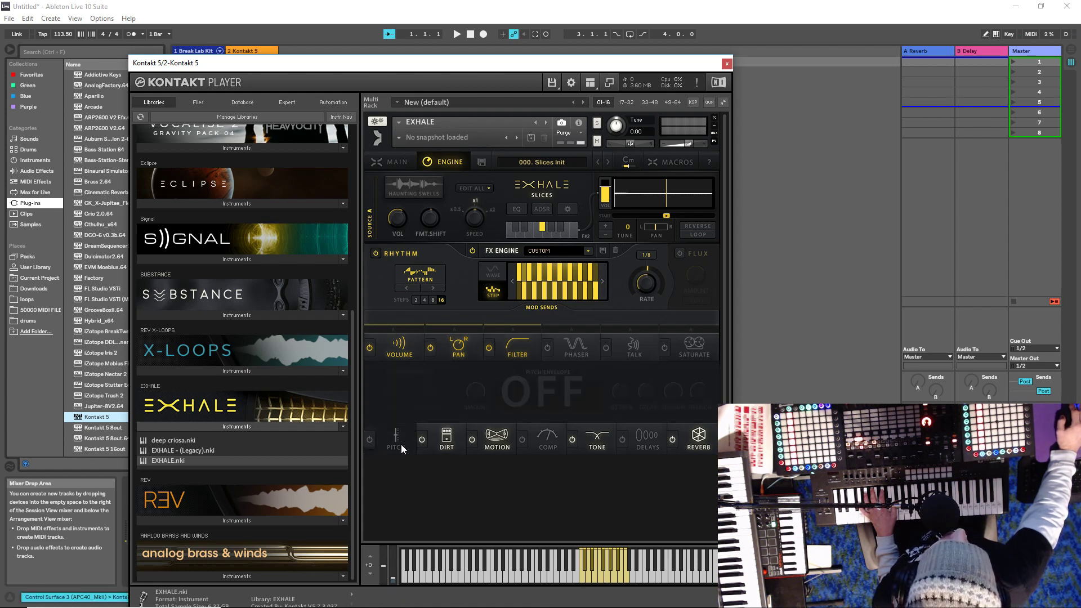
{"action": "left_click", "coordinate": [441, 443]}
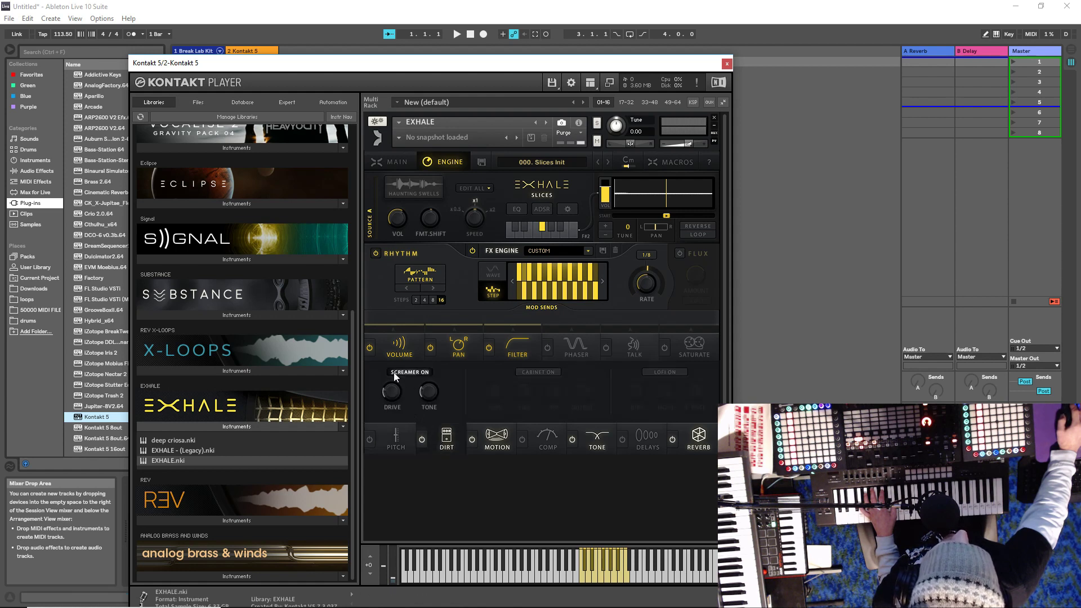
{"action": "left_click", "coordinate": [518, 346]}
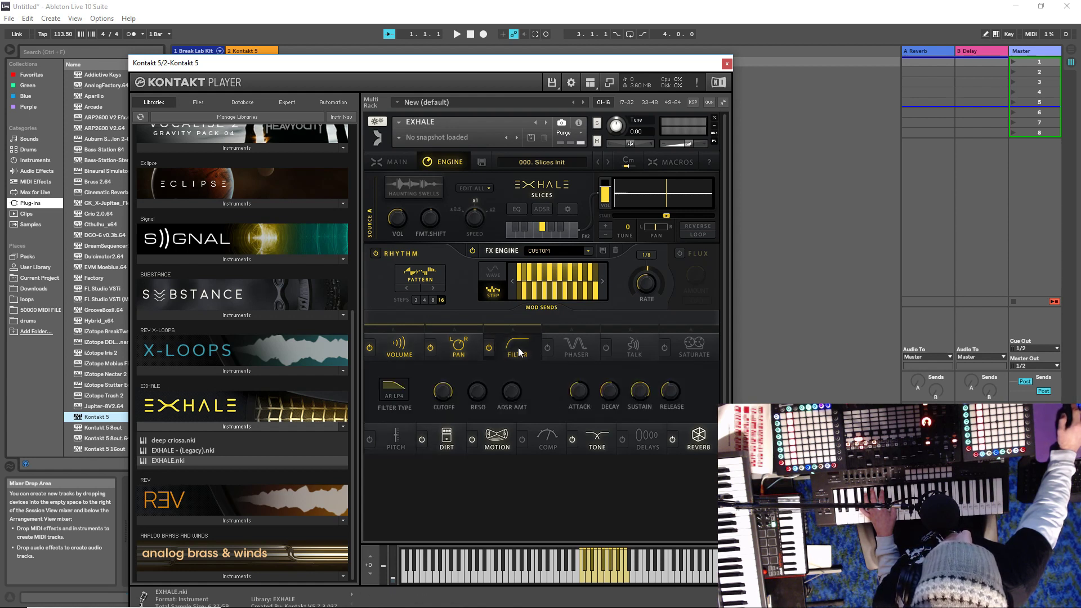
{"action": "left_click_drag", "start_coordinate": [522, 333], "coordinate": [532, 305]}
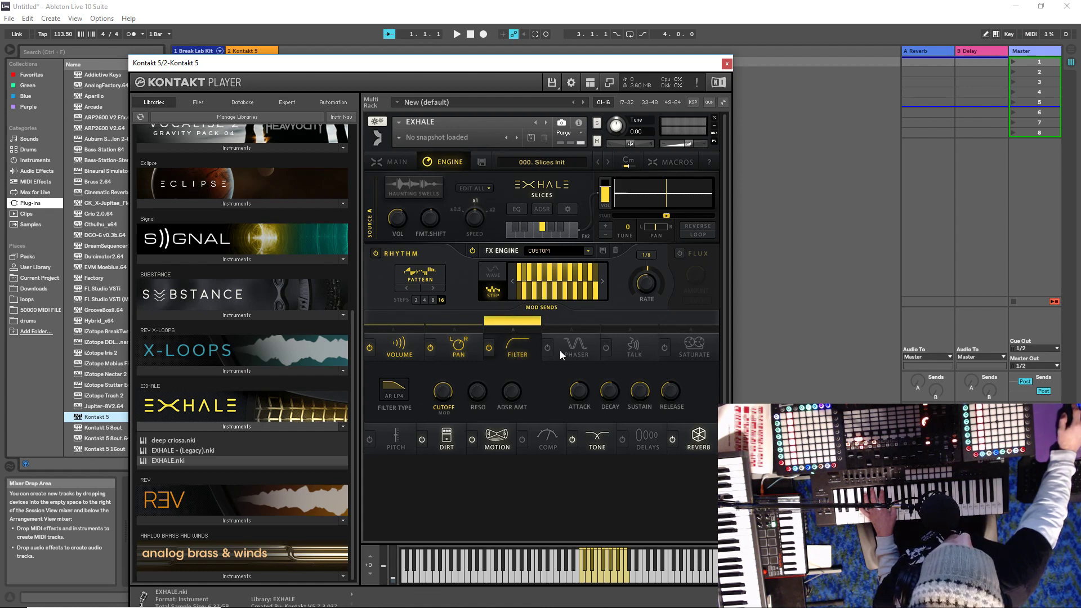
Enable the Phaser, look at the Talk and Phaser controls, and turn off the whole FX engine.
{"action": "left_click", "coordinate": [578, 350]}
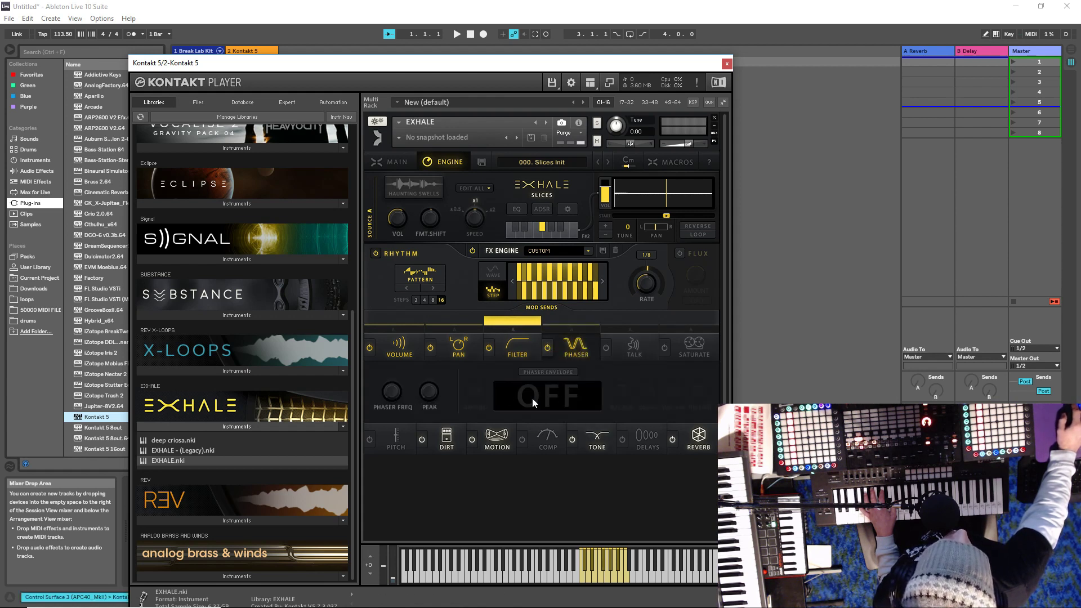
{"action": "left_click", "coordinate": [641, 347]}
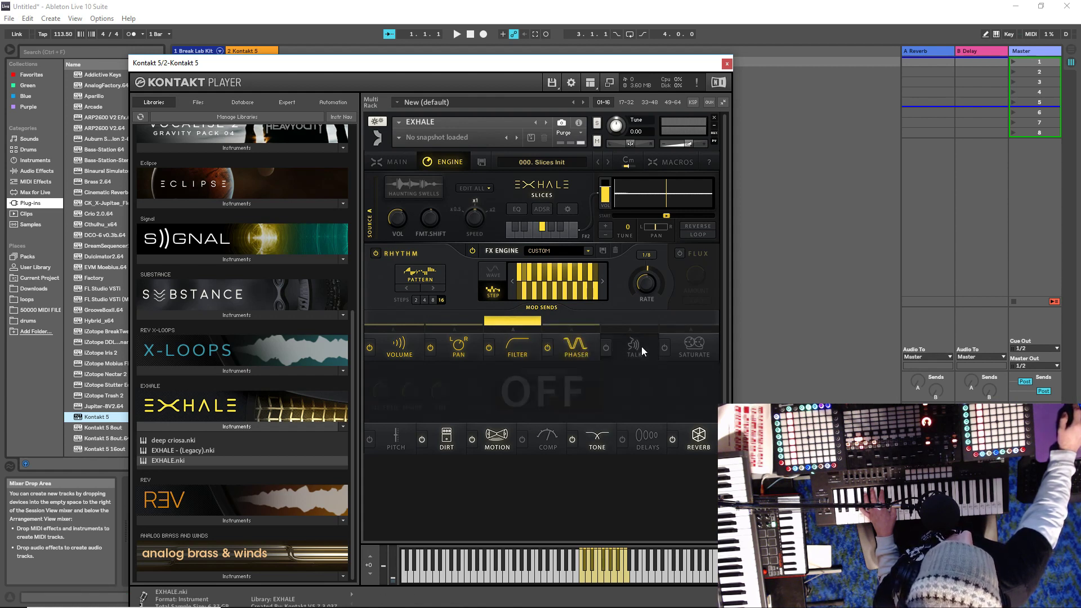
{"action": "left_click", "coordinate": [557, 350]}
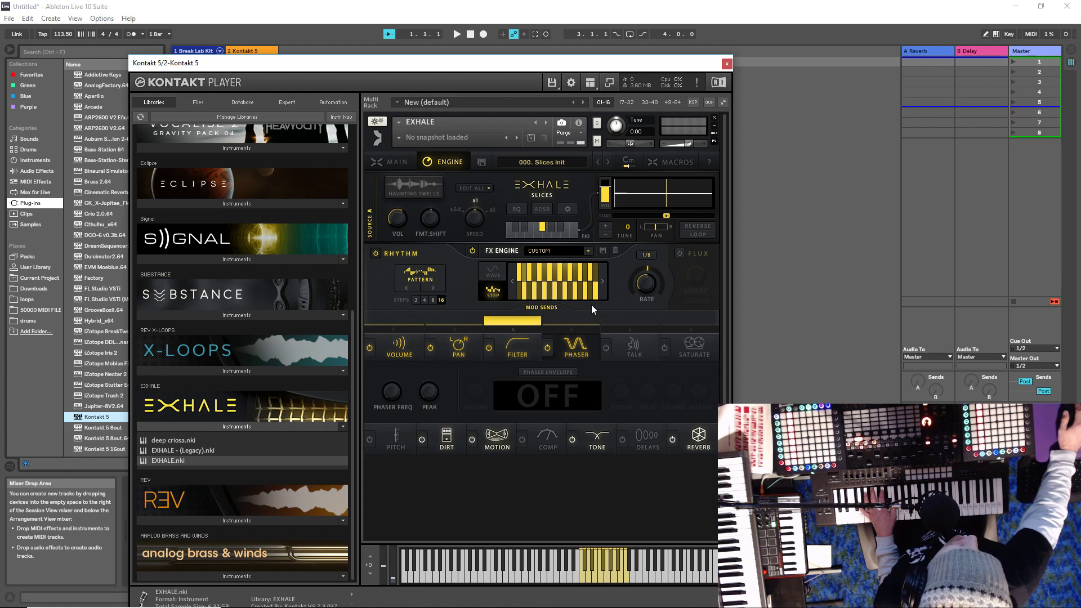
{"action": "left_click", "coordinate": [473, 250]}
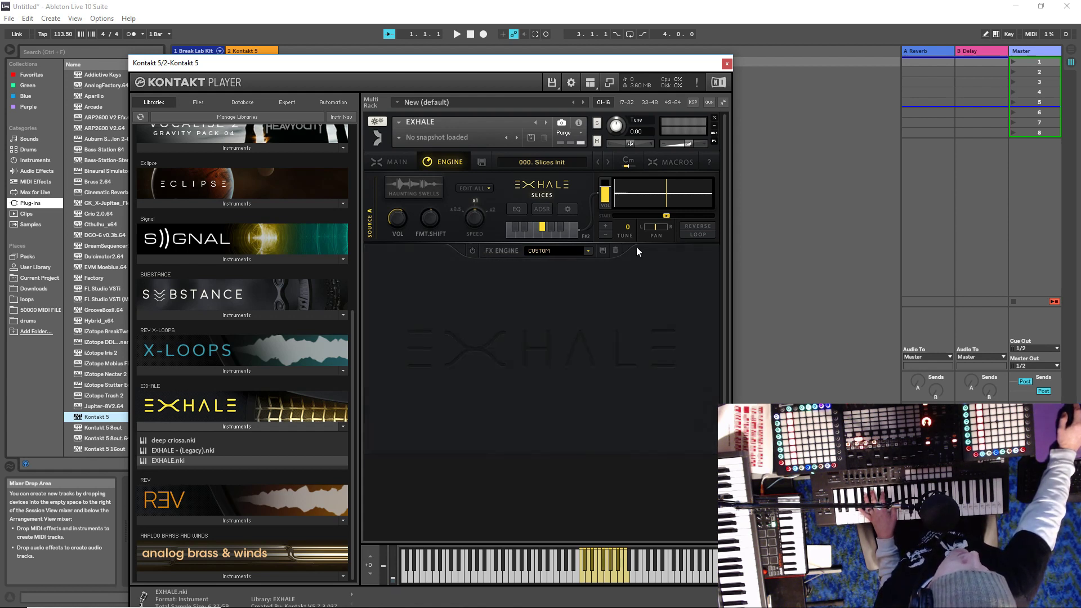
Return to the main preset view and take a look at the macro editing mode before leaving it.
{"action": "left_click", "coordinate": [390, 163]}
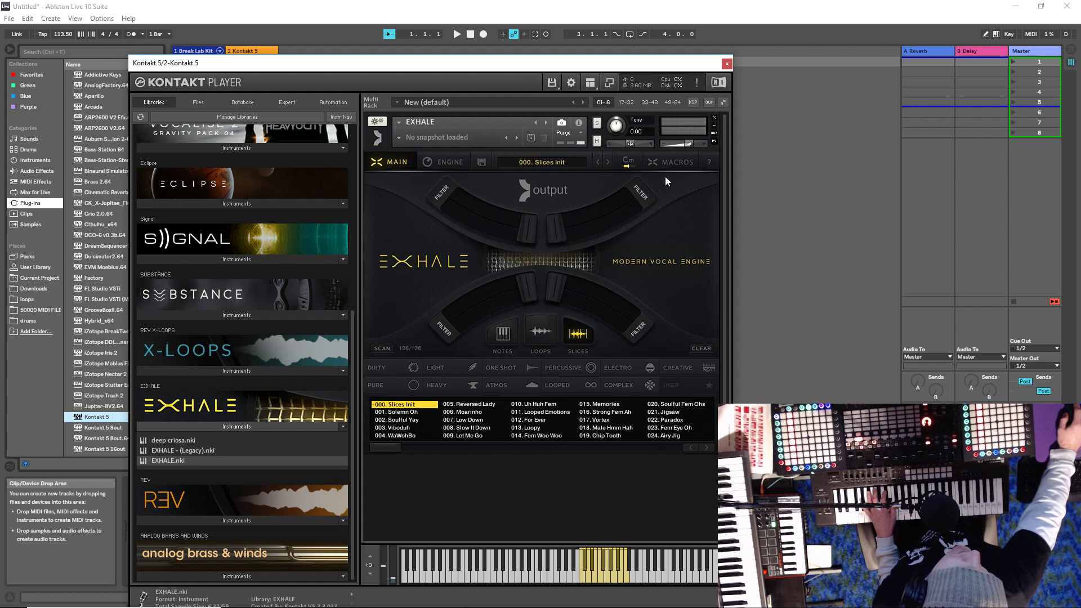
{"action": "left_click", "coordinate": [673, 162]}
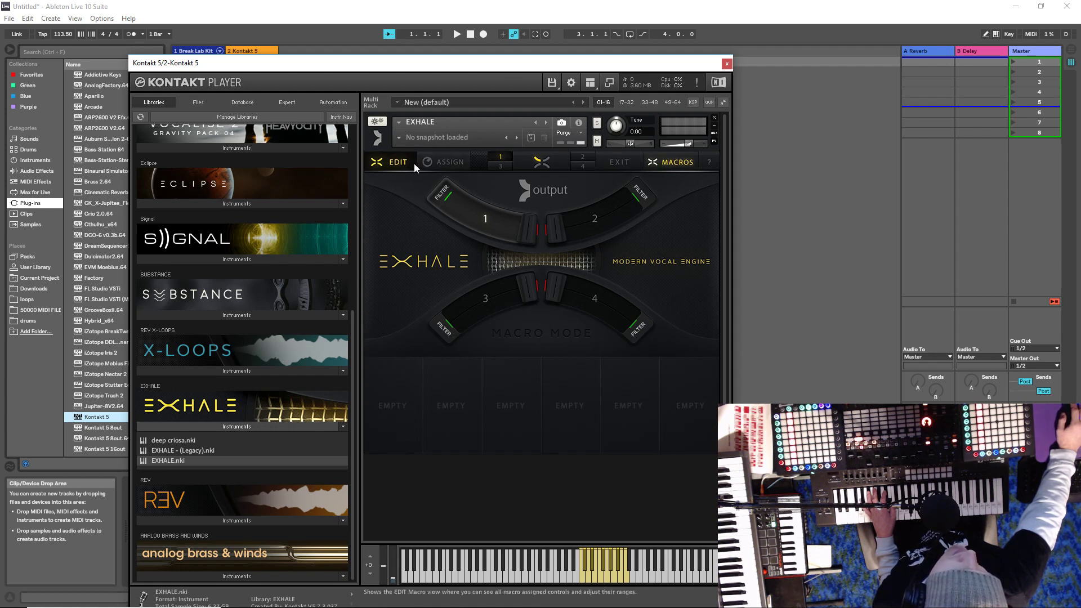
{"action": "left_click", "coordinate": [680, 162]}
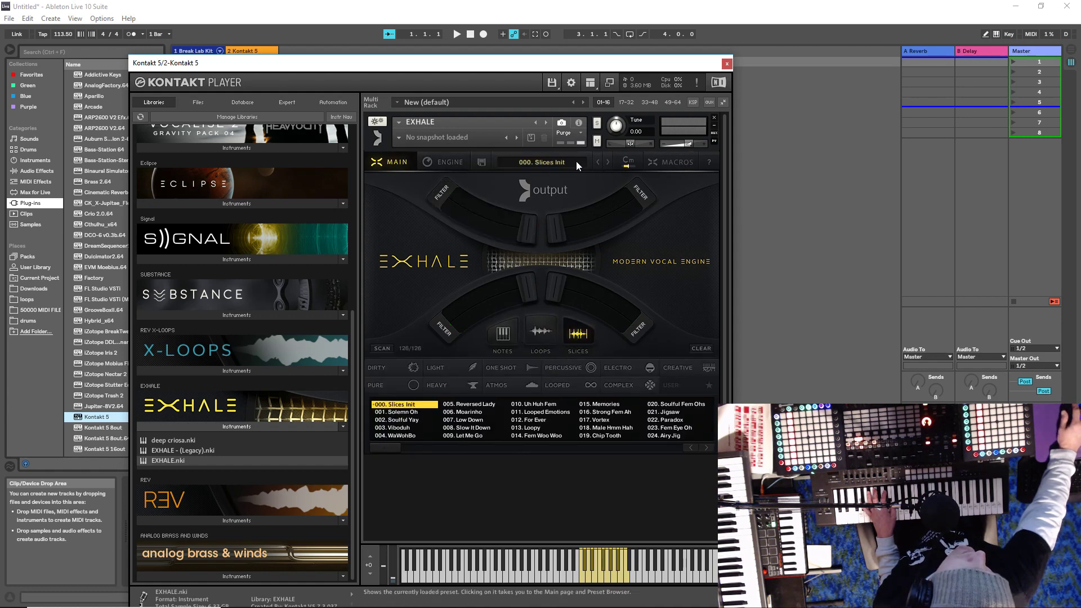
Switch the preset source to Loops, accepting the loss of changes, and load the preset 018. Dreamy Ahs.
{"action": "left_click", "coordinate": [542, 333]}
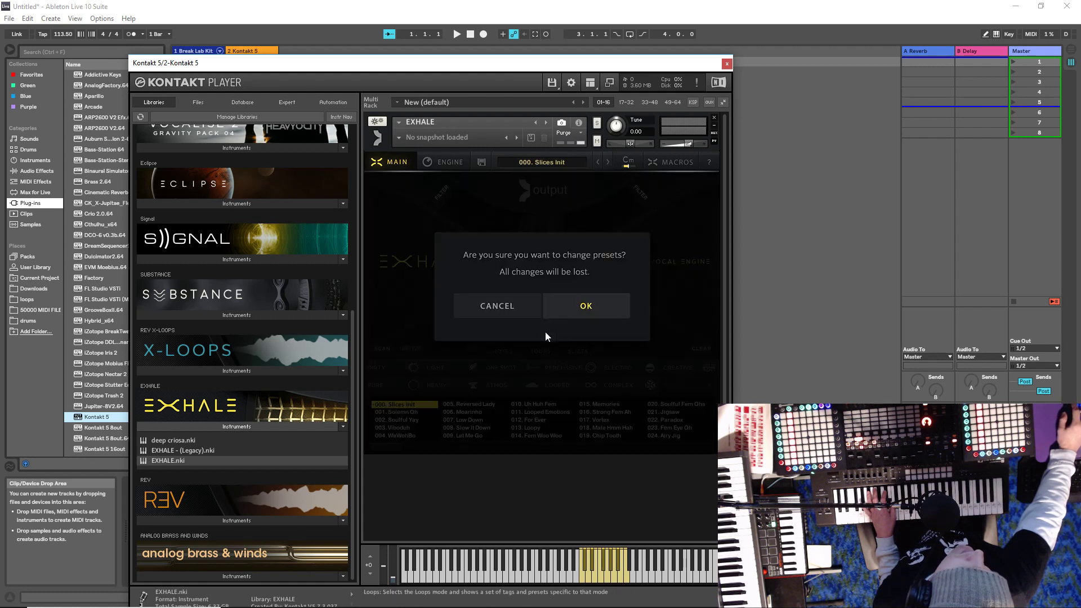
{"action": "left_click", "coordinate": [591, 302]}
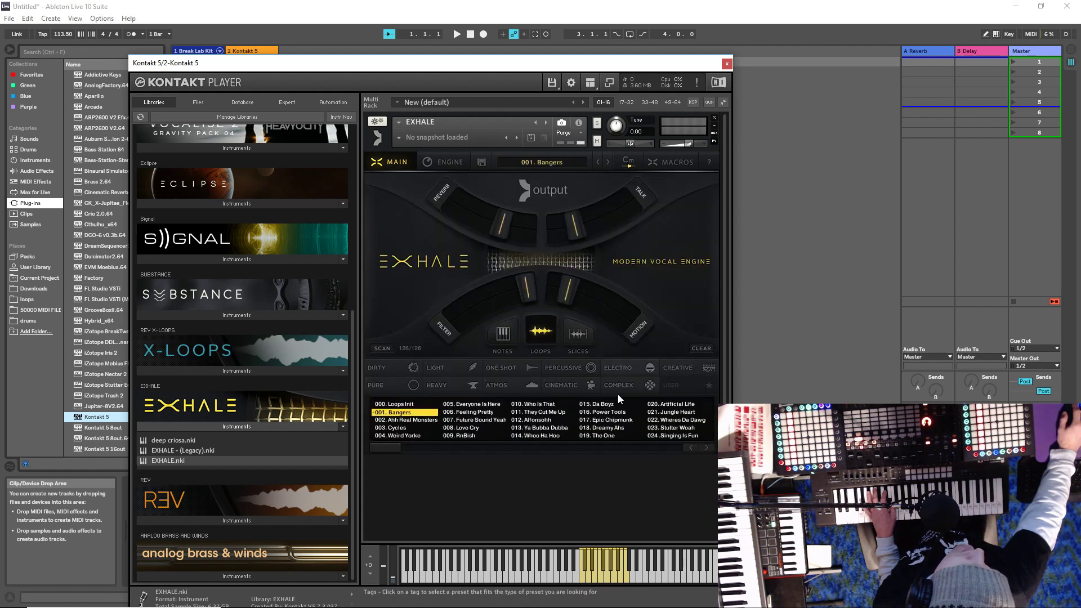
{"action": "left_click", "coordinate": [619, 429]}
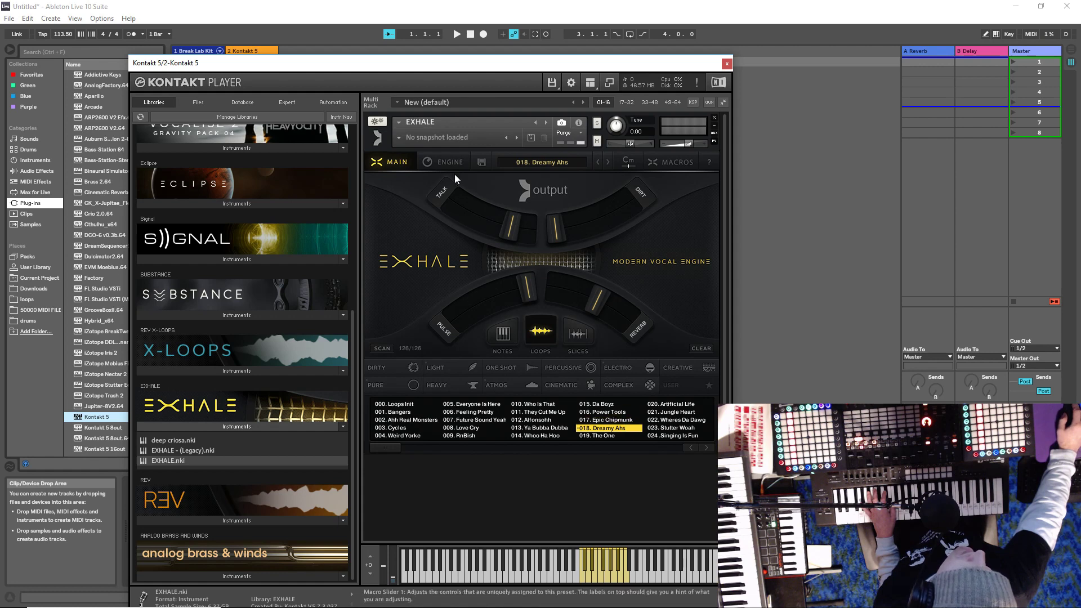
Glance at the preset's engine settings and move the Talk macro slider toward its label, finishing the adjustment in macro editing mode.
{"action": "left_click", "coordinate": [446, 162]}
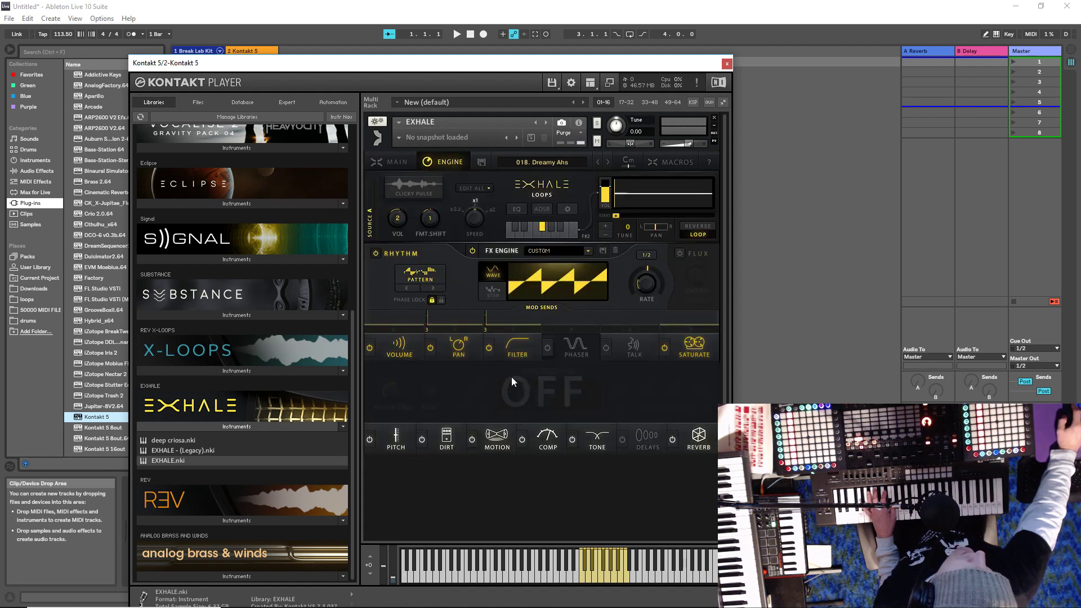
{"action": "left_click", "coordinate": [392, 162]}
{"action": "mouse_move", "coordinate": [502, 228]}
{"action": "left_mouse_down"}
{"action": "mouse_move", "coordinate": [448, 214]}
{"action": "mouse_move", "coordinate": [490, 219]}
{"action": "left_mouse_up"}
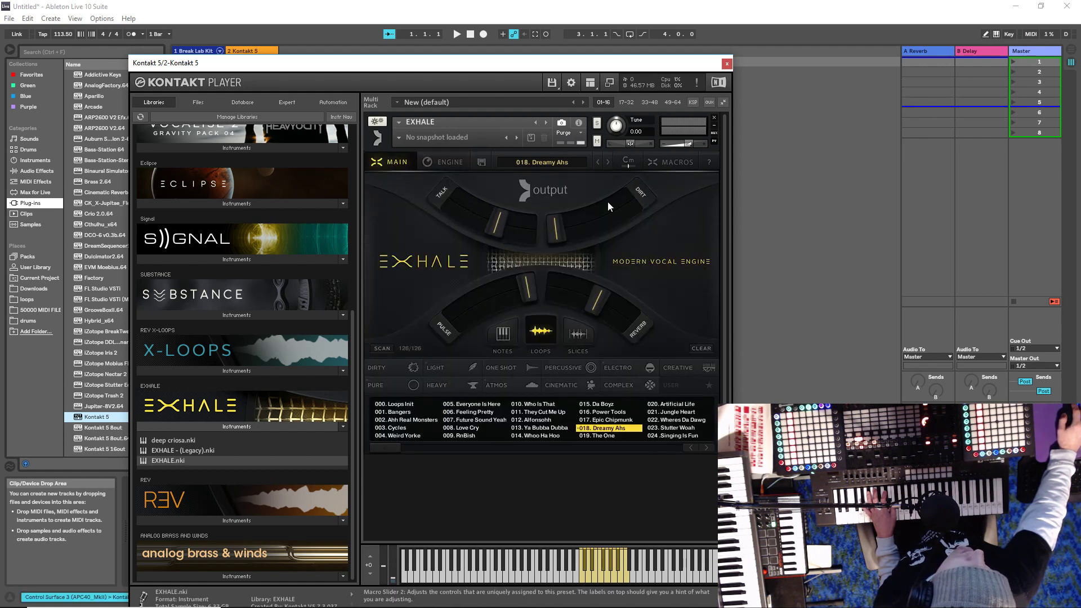
{"action": "left_click", "coordinate": [672, 162]}
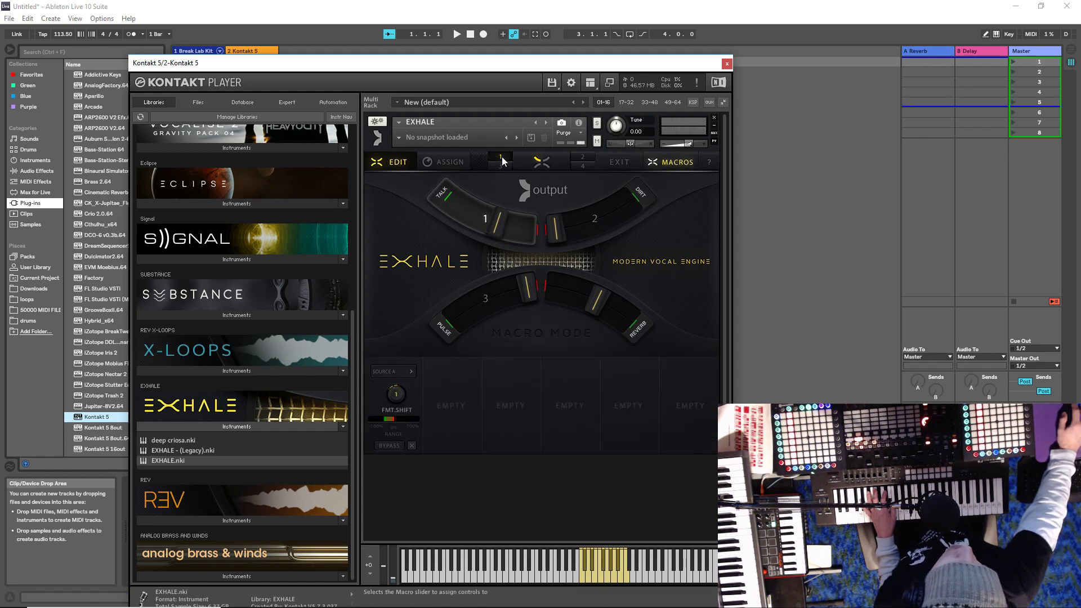
{"action": "left_click_drag", "start_coordinate": [497, 224], "coordinate": [434, 208]}
{"action": "left_click_drag", "start_coordinate": [513, 244], "coordinate": [454, 236]}
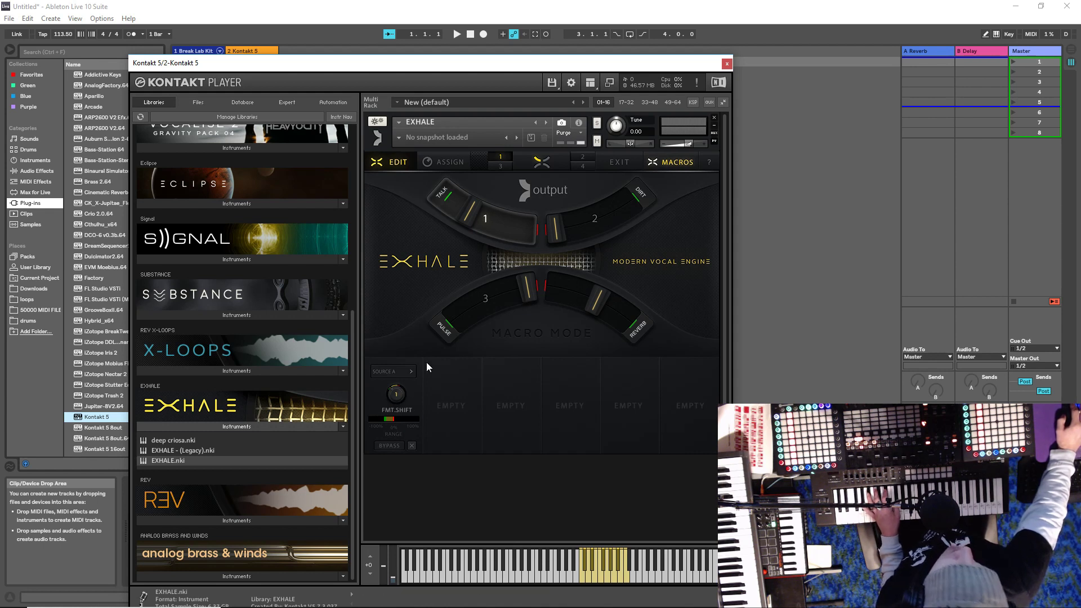
Examine the label choices for macro 1 and the controls assigned to macro 2, following its Saturate assignment to the engine.
{"action": "left_click", "coordinate": [445, 192]}
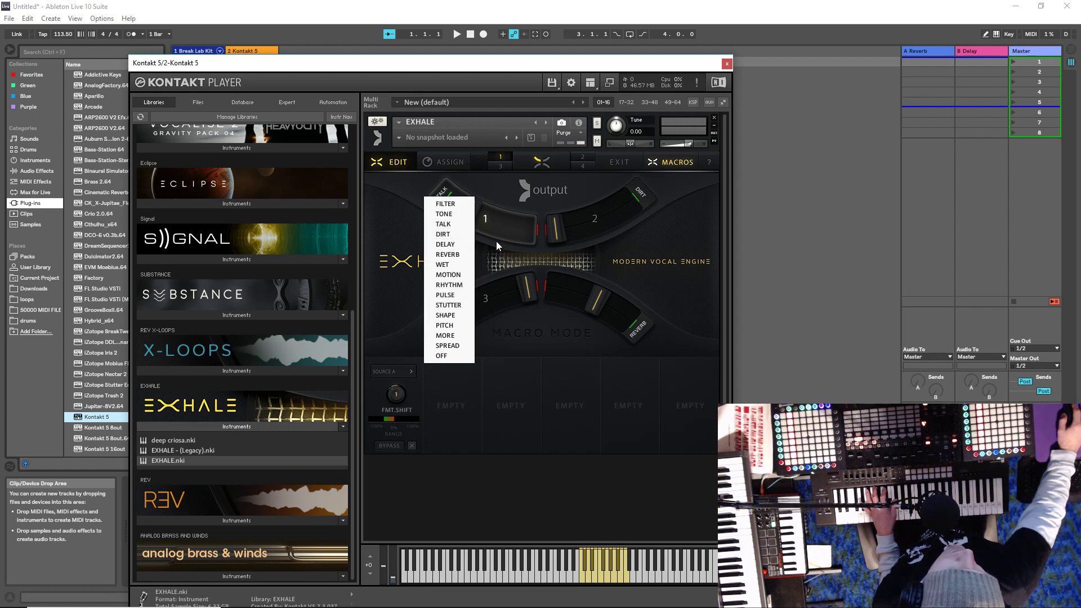
{"action": "left_click", "coordinate": [495, 187]}
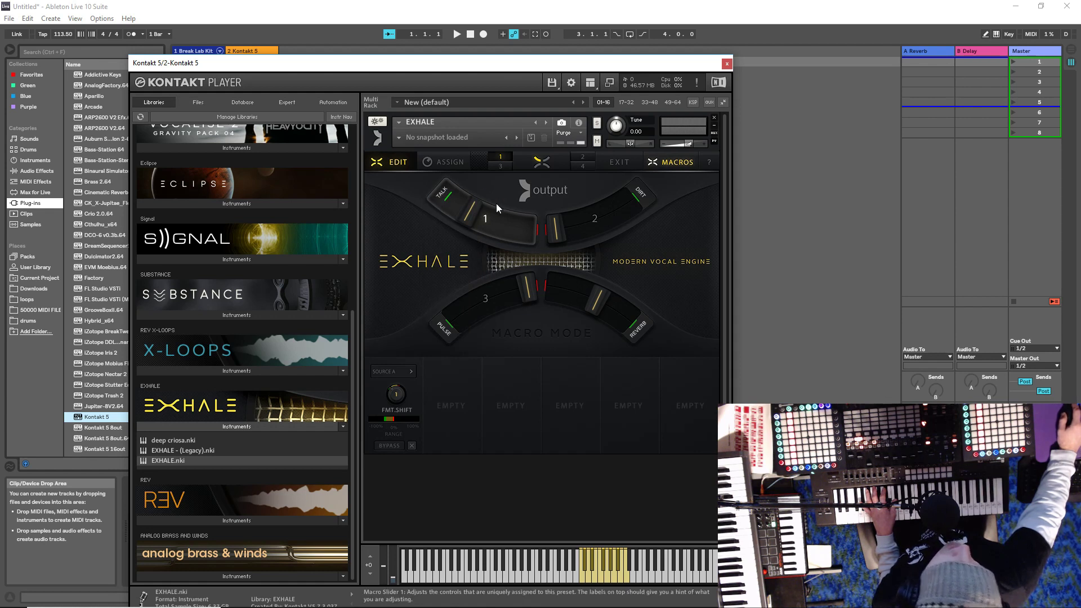
{"action": "left_click", "coordinate": [582, 157]}
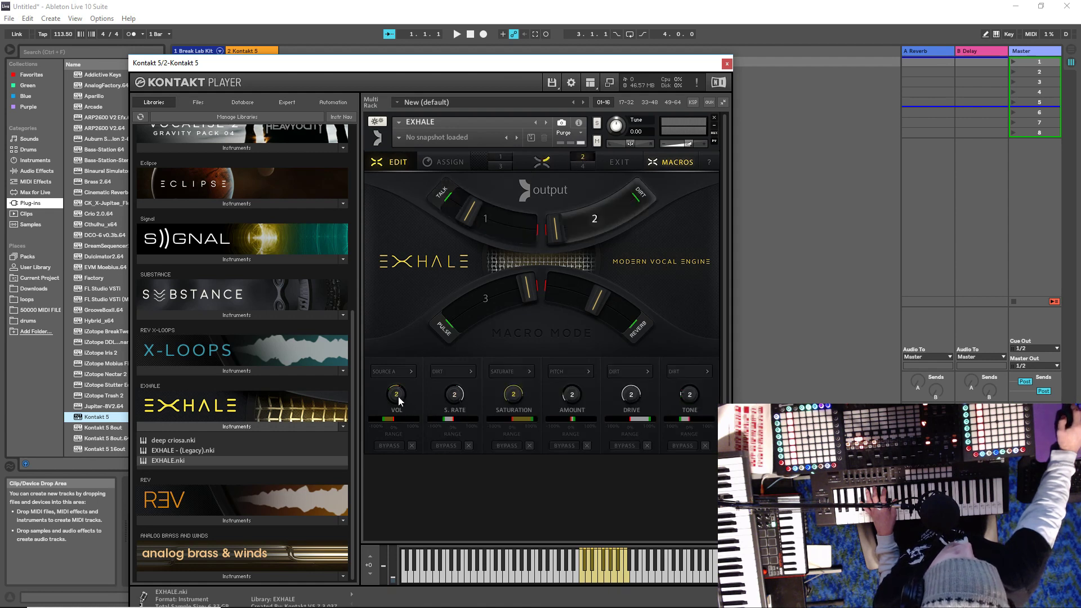
{"action": "left_click", "coordinate": [519, 370]}
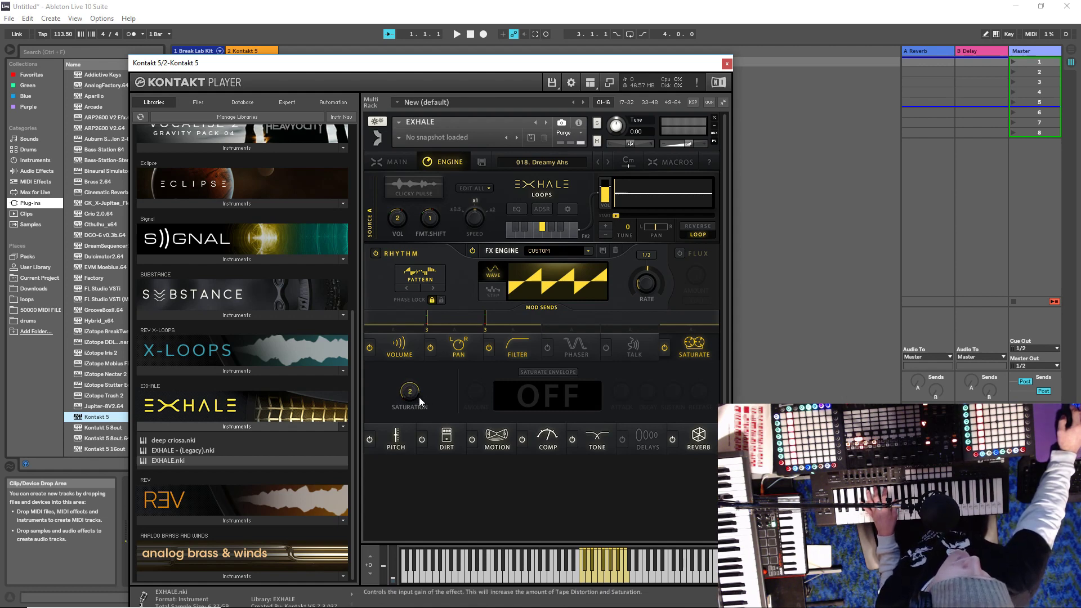
Review macro 4's assigned controls in macro editing and its parameter assignment view, and leave macro mode.
{"action": "left_click", "coordinate": [403, 163]}
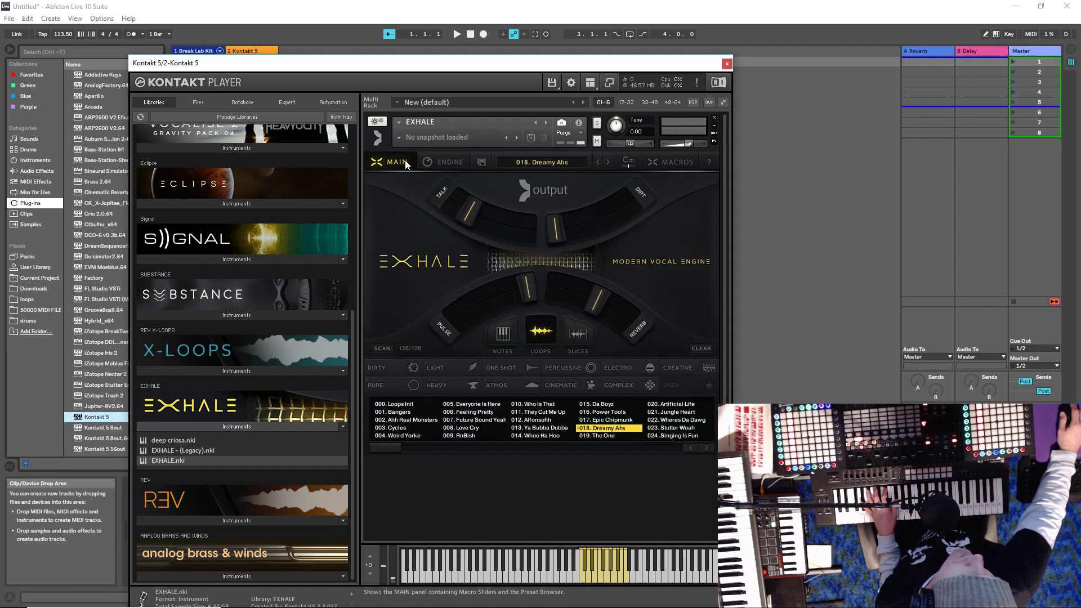
{"action": "left_click", "coordinate": [666, 163]}
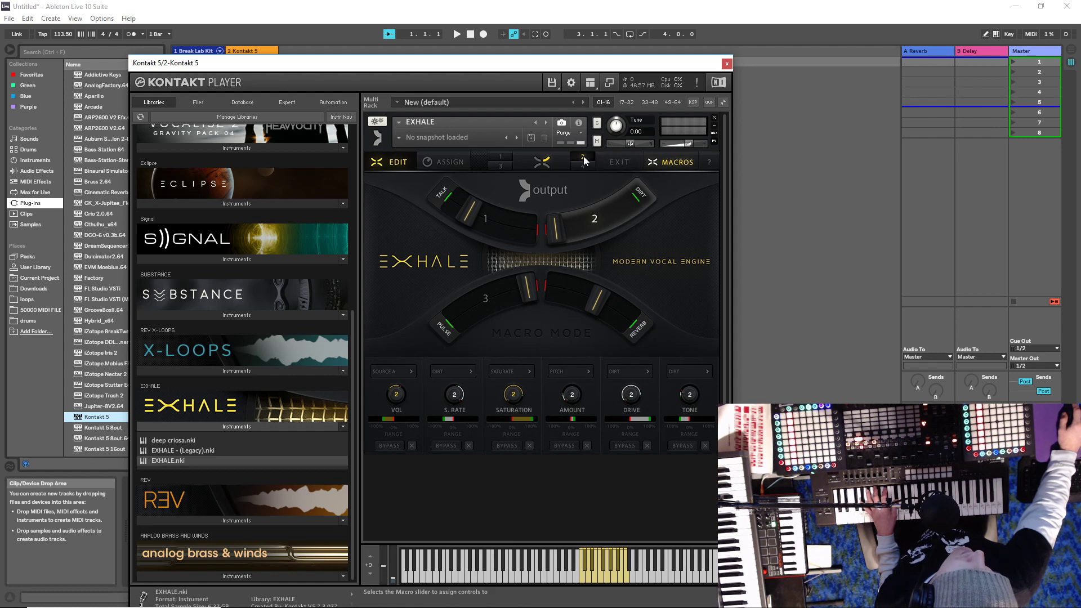
{"action": "left_click", "coordinate": [580, 165]}
{"action": "left_click", "coordinate": [436, 162]}
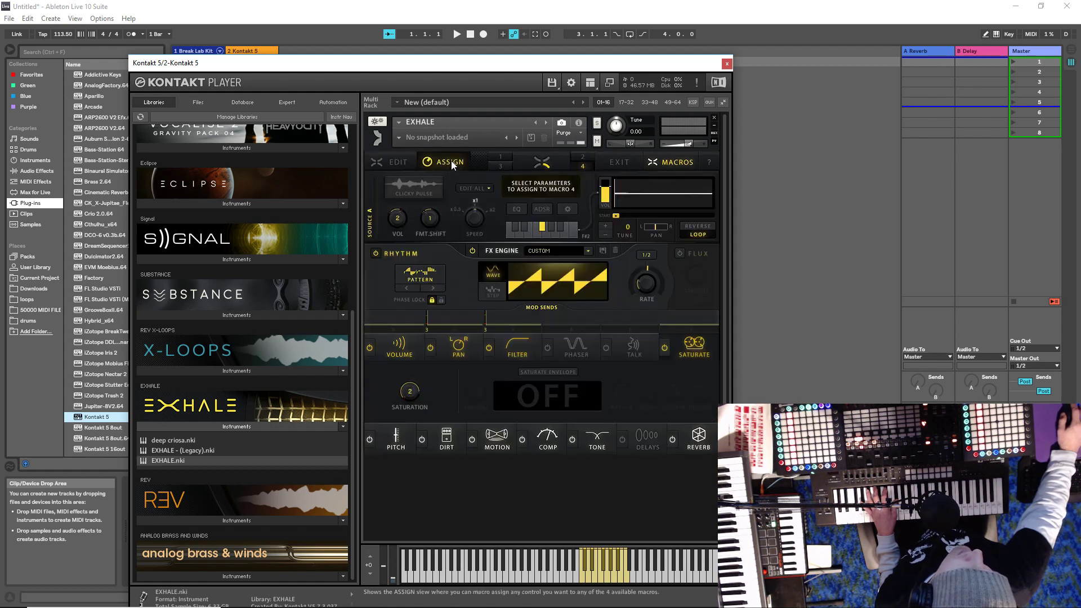
{"action": "left_click", "coordinate": [400, 162]}
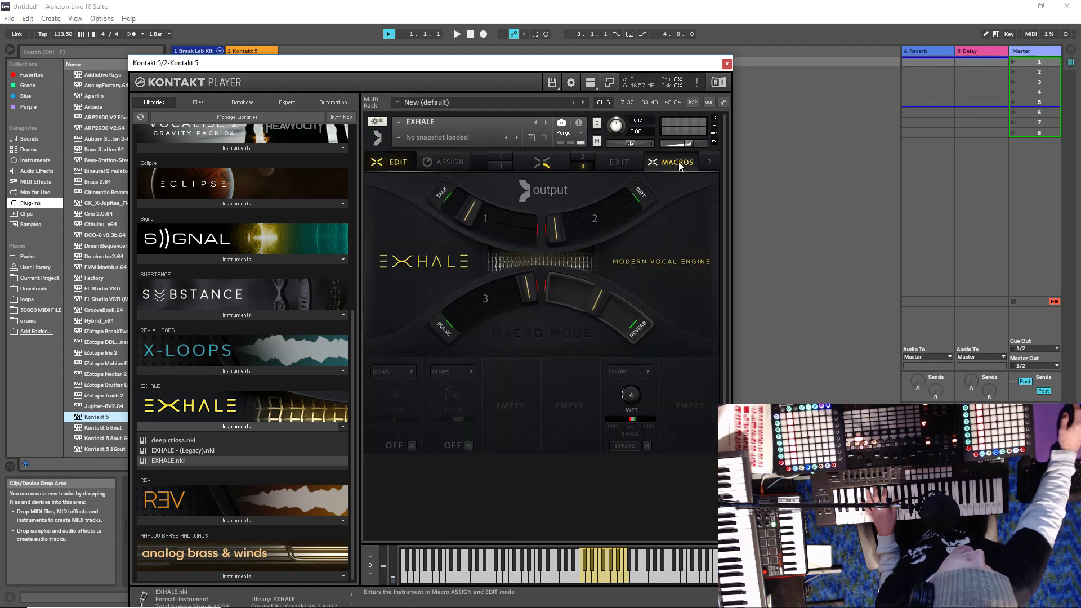
{"action": "left_click", "coordinate": [678, 161]}
Raise the resonance of Source A's filter to about 60% in the engine.
{"action": "left_click", "coordinate": [451, 162]}
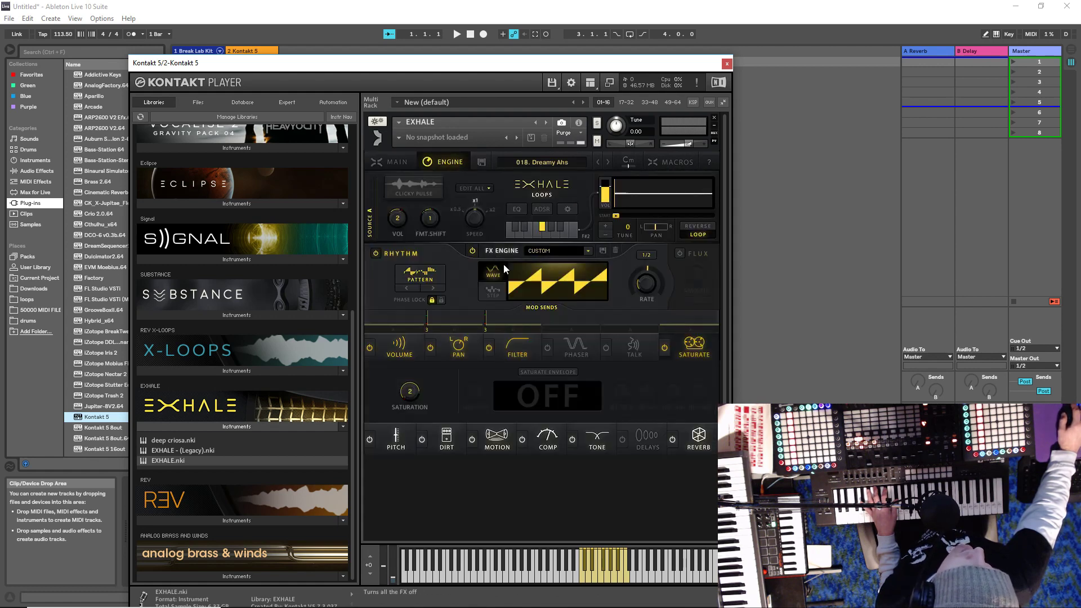
{"action": "left_click", "coordinate": [510, 350]}
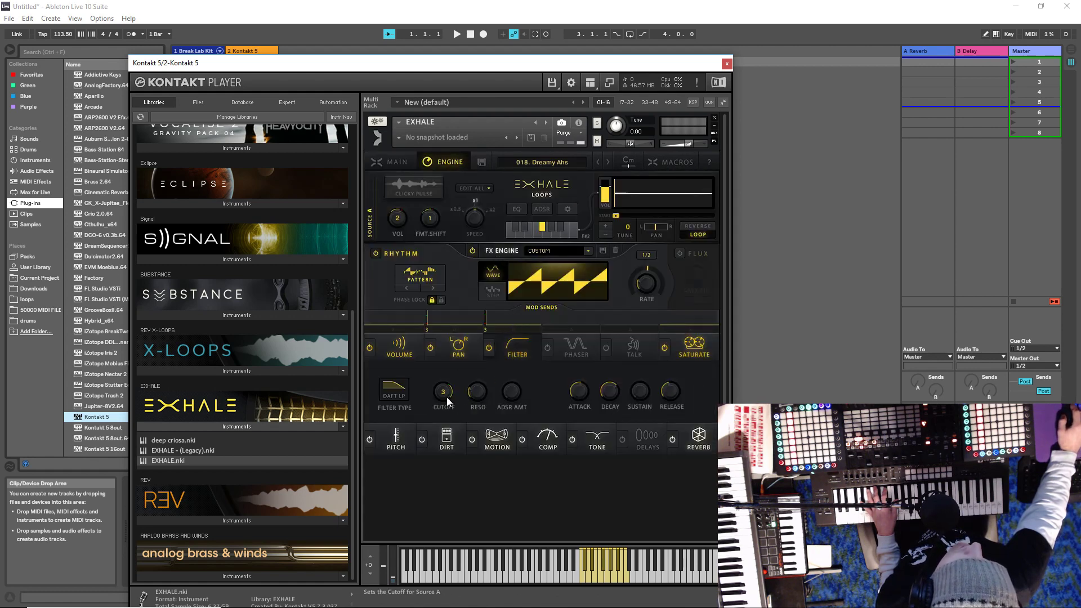
{"action": "mouse_move", "coordinate": [474, 394]}
{"action": "left_mouse_down"}
{"action": "mouse_move", "coordinate": [470, 365]}
{"action": "mouse_move", "coordinate": [474, 386]}
{"action": "mouse_move", "coordinate": [471, 376]}
{"action": "left_mouse_up"}
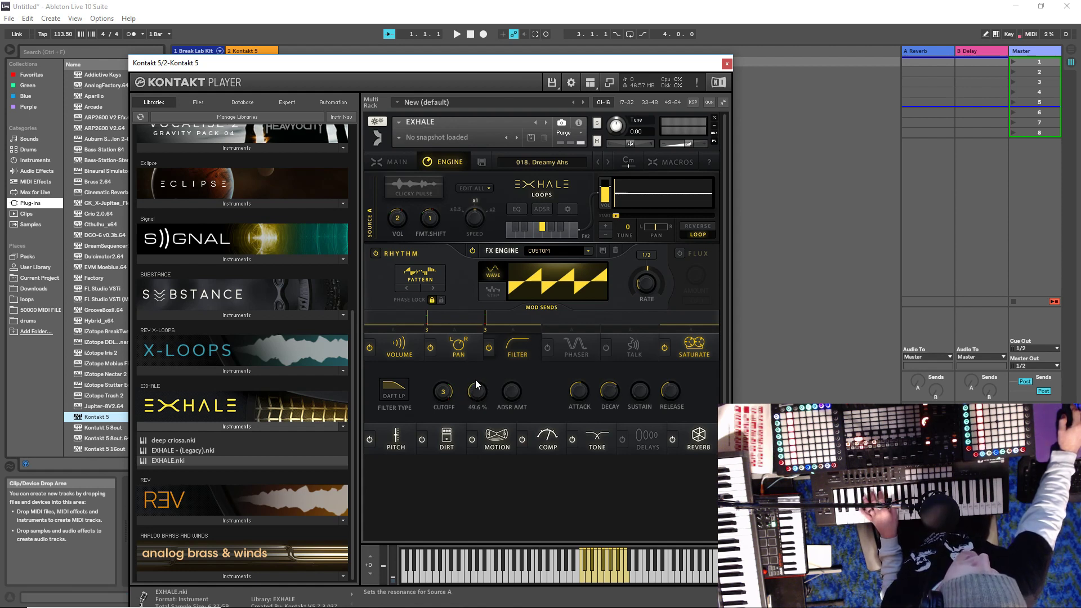
{"action": "left_click_drag", "start_coordinate": [476, 385], "coordinate": [474, 377]}
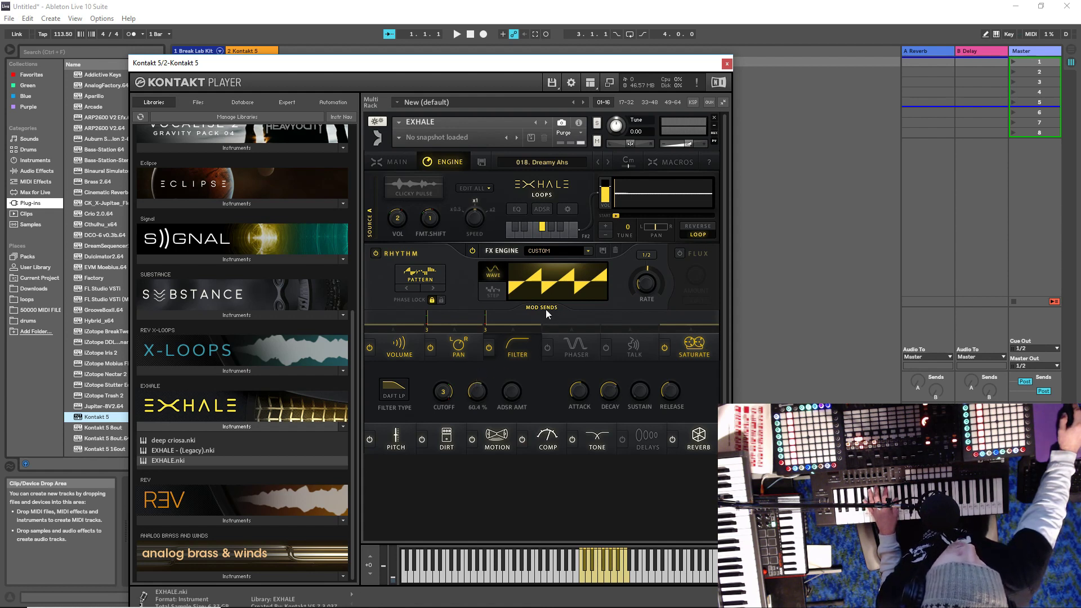
Assign the filter's resonance to macro 3, check the parameters assigned to macro 2, and leave macro mode.
{"action": "left_click", "coordinate": [674, 163]}
{"action": "left_click", "coordinate": [501, 167]}
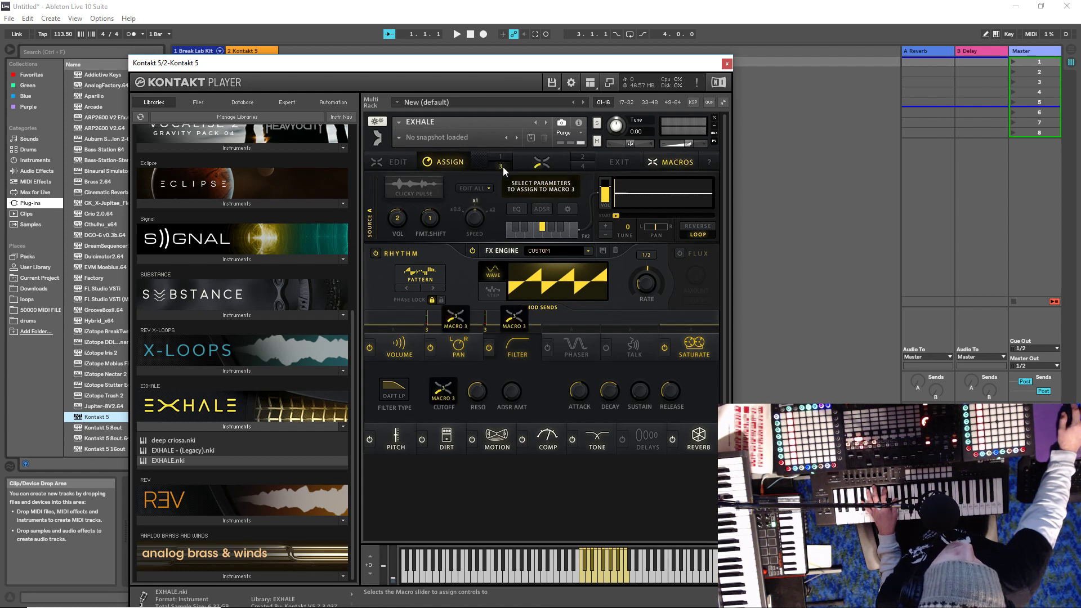
{"action": "left_click", "coordinate": [484, 394]}
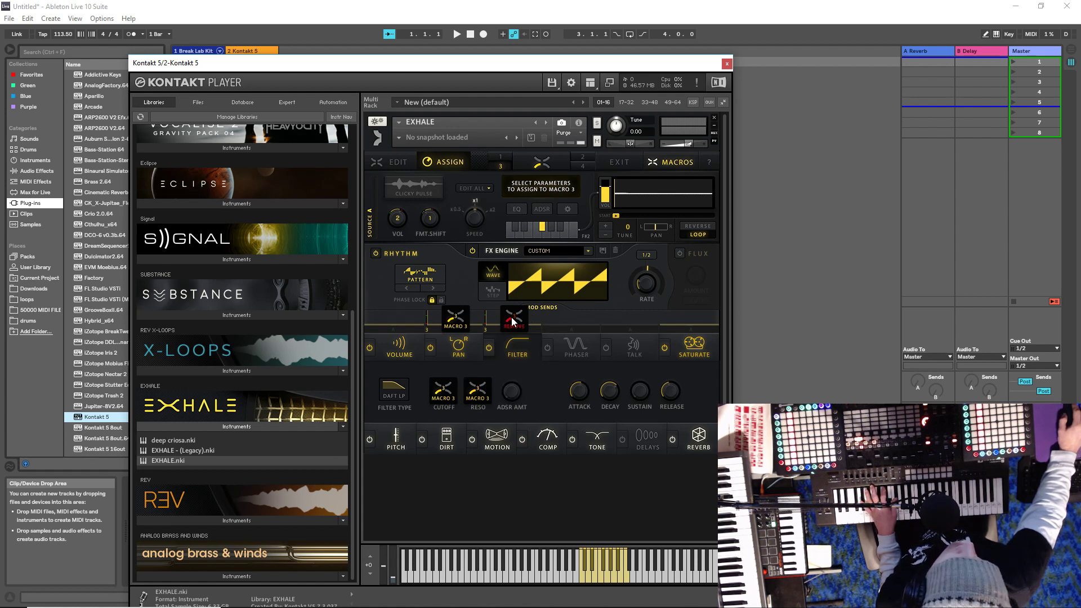
{"action": "left_click", "coordinate": [590, 161]}
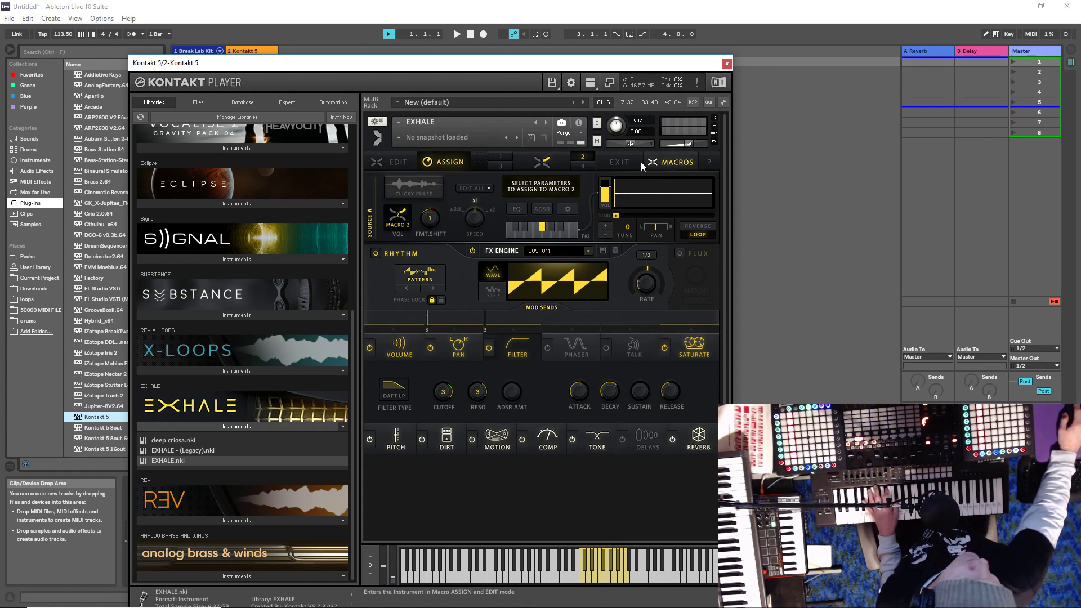
{"action": "left_click", "coordinate": [681, 164]}
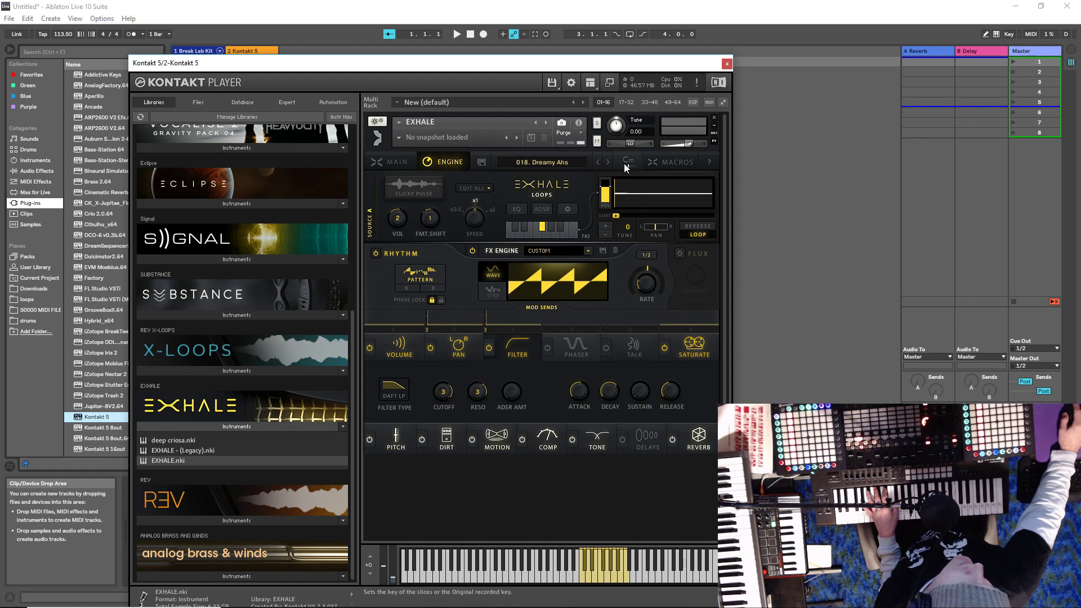
Adjust the modulation range of Source A's volume under macro 2 and exit macro editing.
{"action": "left_click", "coordinate": [533, 165]}
{"action": "left_click", "coordinate": [671, 161]}
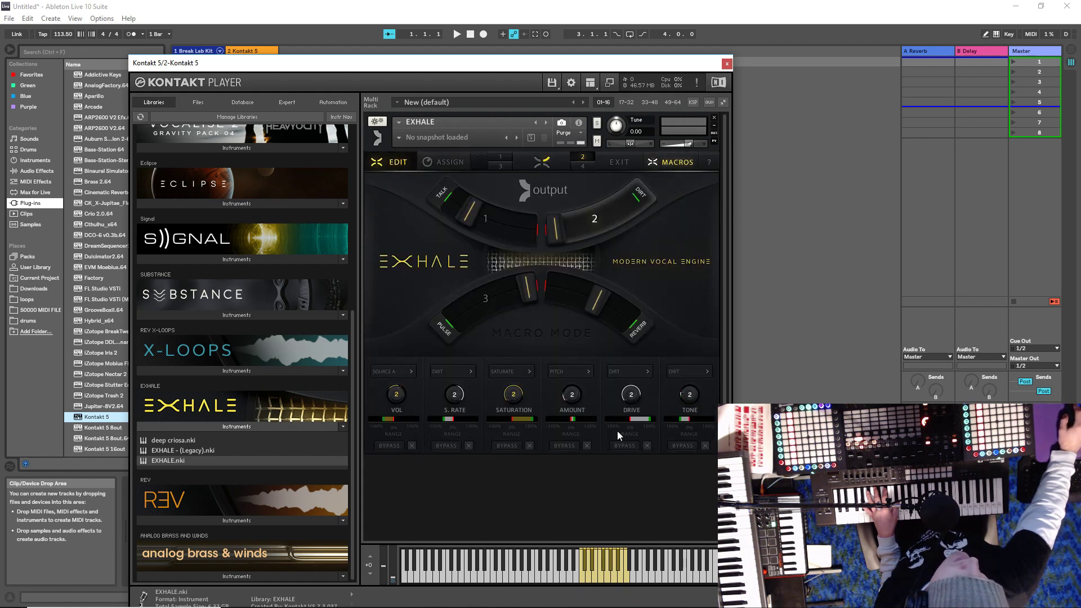
{"action": "mouse_move", "coordinate": [391, 419]}
{"action": "left_mouse_down"}
{"action": "mouse_move", "coordinate": [420, 421]}
{"action": "mouse_move", "coordinate": [390, 420]}
{"action": "left_mouse_up"}
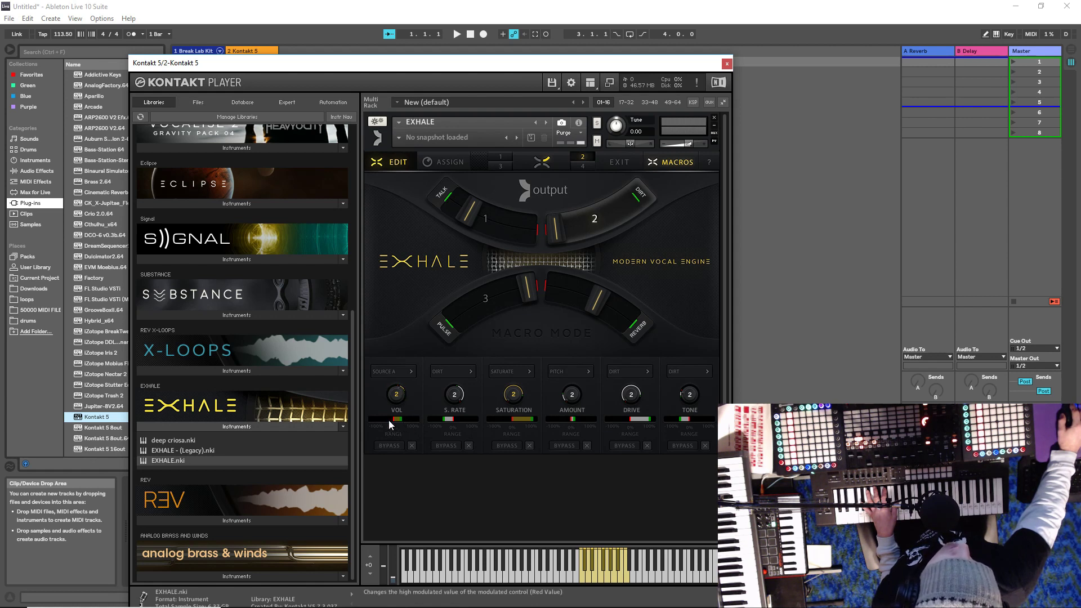
{"action": "left_click_drag", "start_coordinate": [393, 421], "coordinate": [408, 420]}
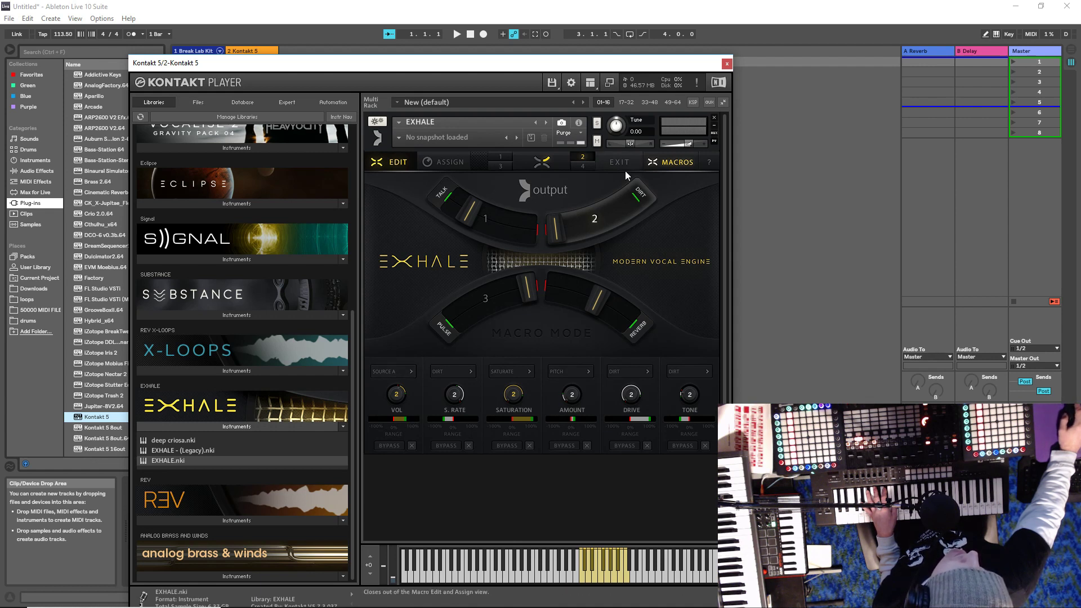
{"action": "left_click", "coordinate": [665, 163]}
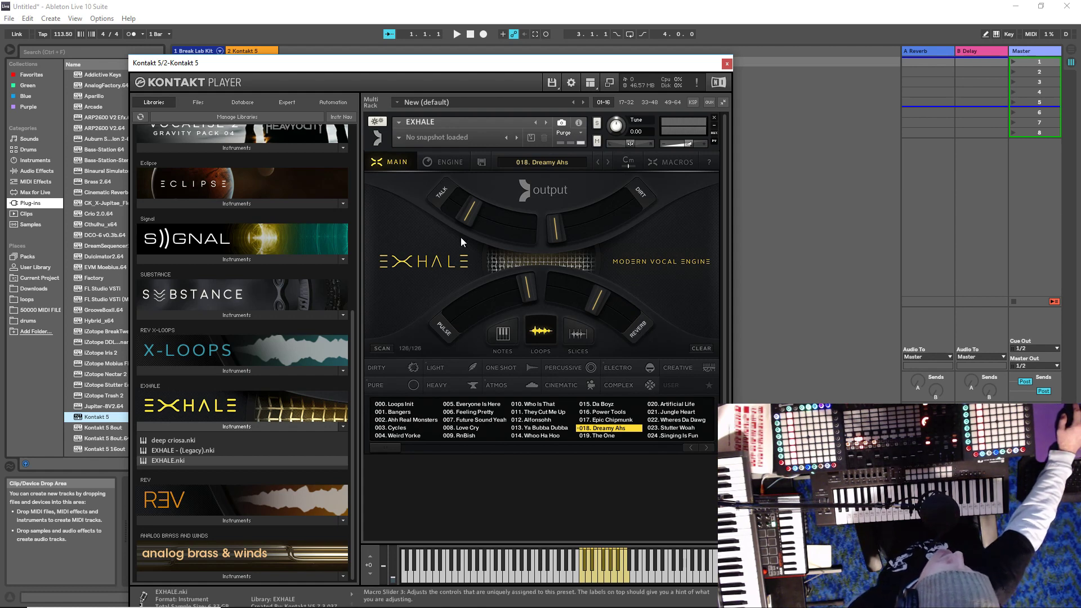
Turn off the entire FX engine for the Dreamy Ahs preset and return to the main preset view.
{"action": "left_click", "coordinate": [441, 162]}
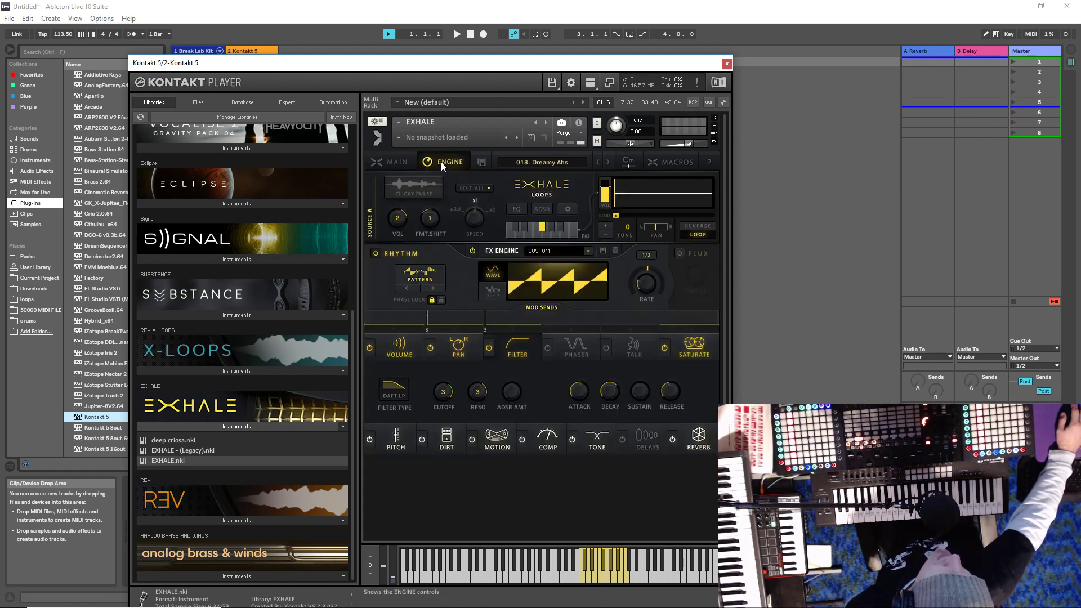
{"action": "left_click", "coordinate": [473, 251]}
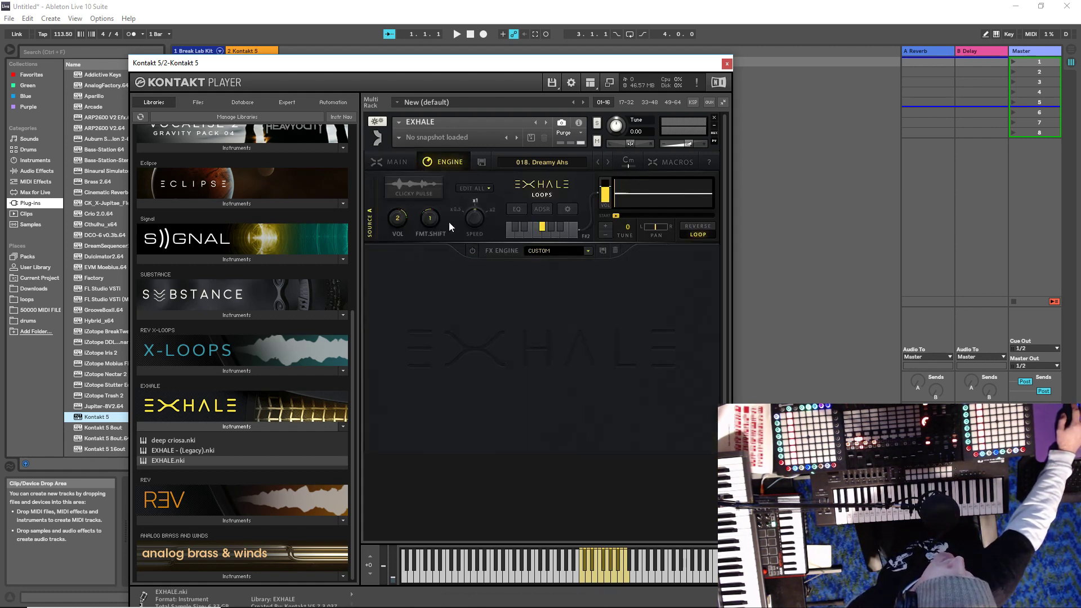
{"action": "left_click", "coordinate": [397, 162]}
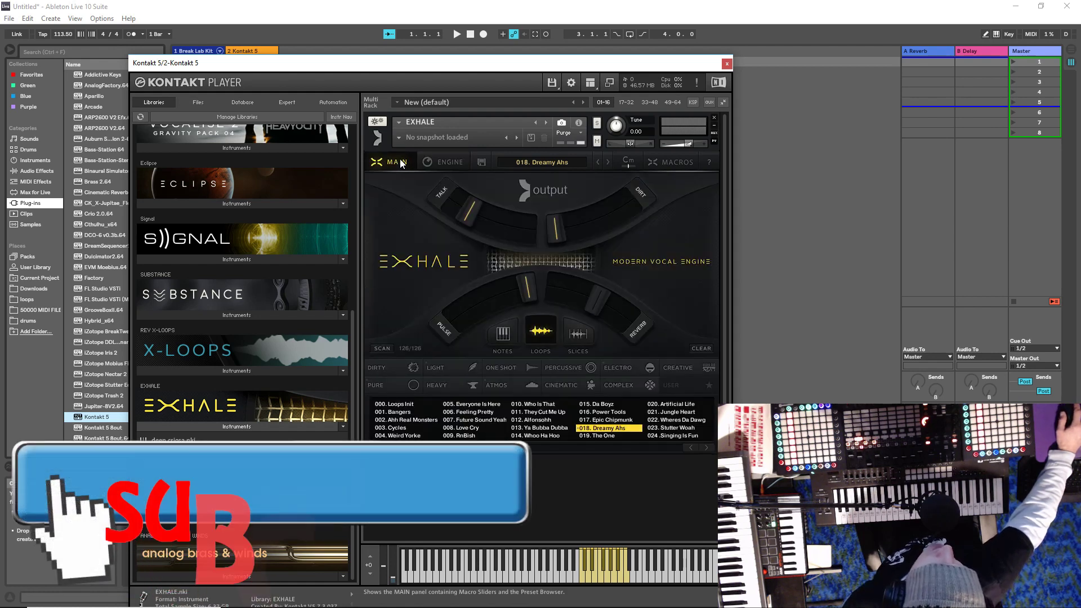